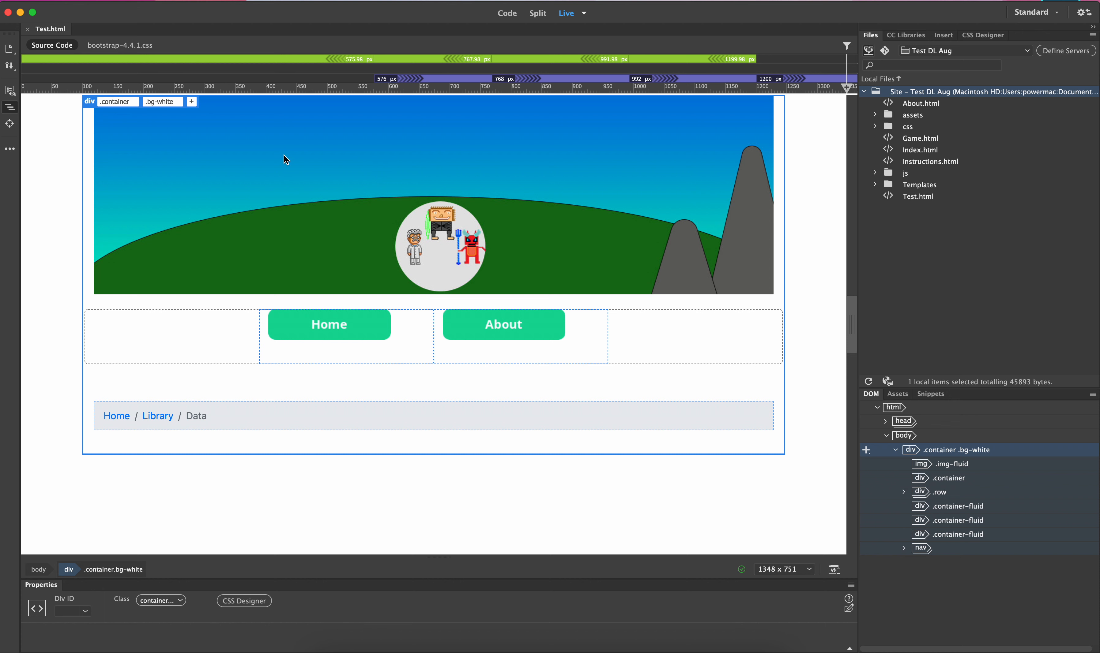
Step: Insert a Bootstrap Carousel component after the banner image on the page
{"action": "left_click", "coordinate": [555, 240]}
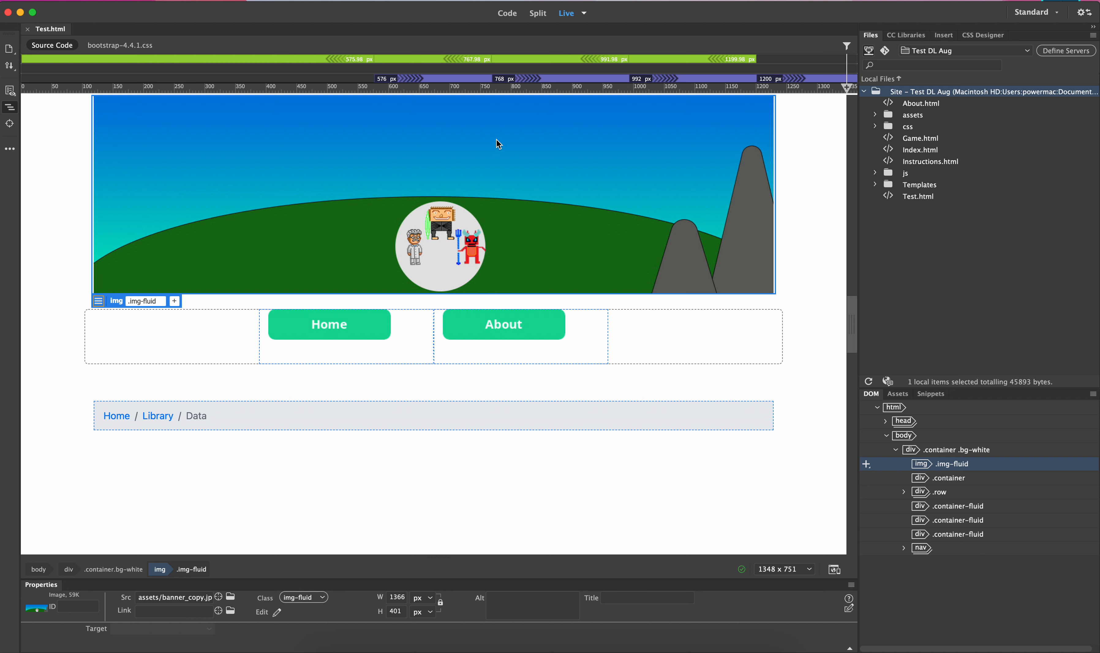
{"action": "left_click", "coordinate": [952, 35]}
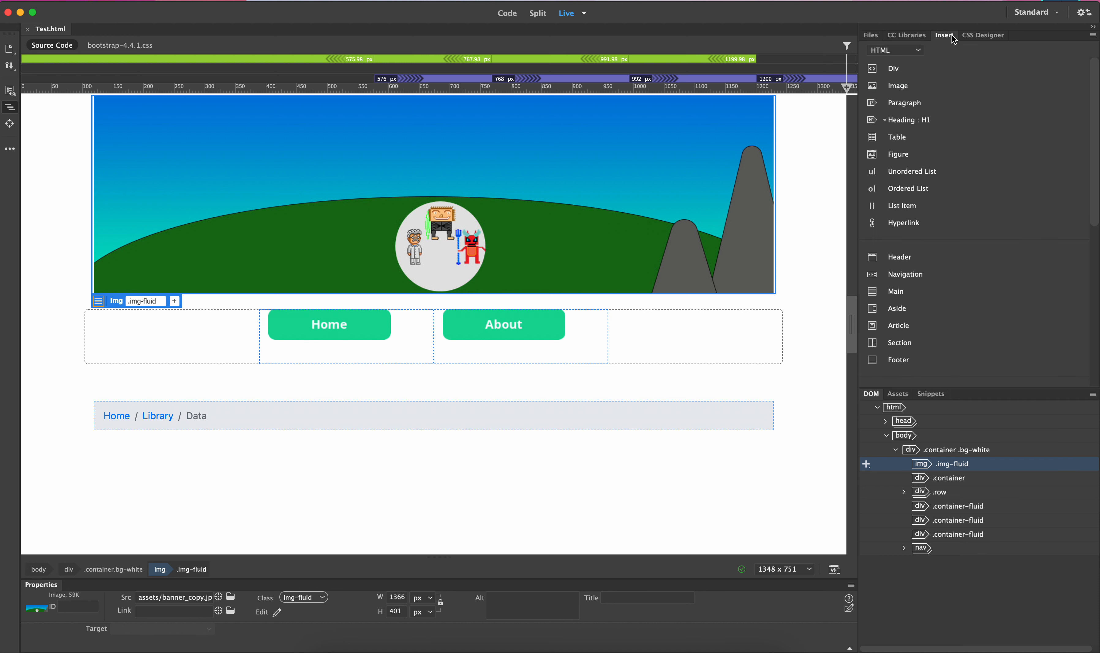
{"action": "left_click", "coordinate": [915, 48]}
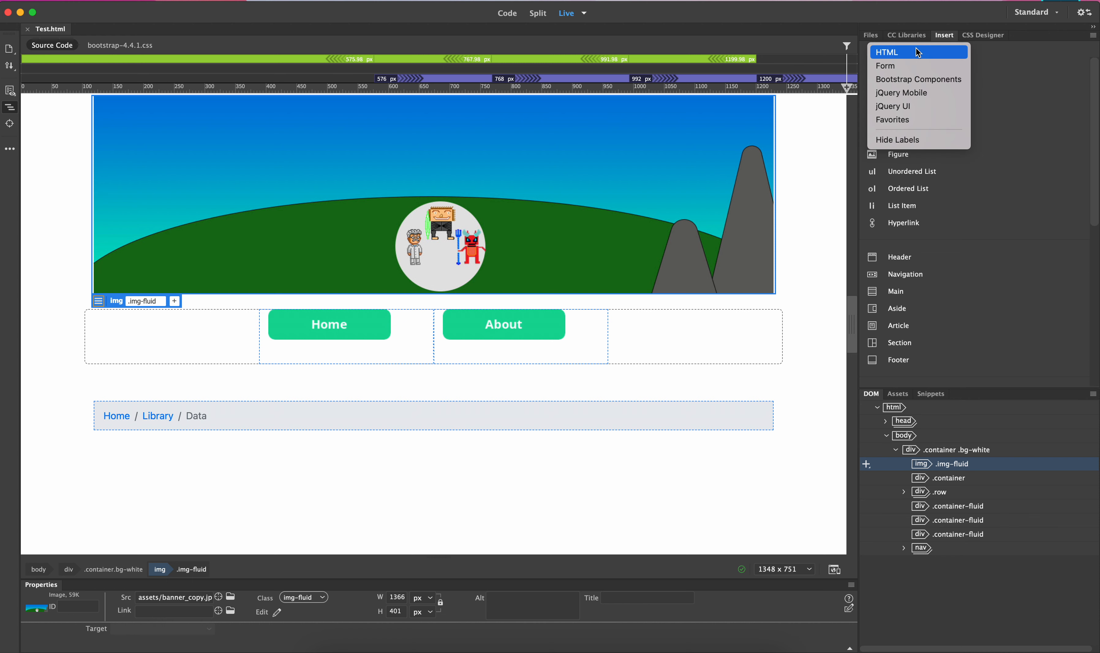
{"action": "left_click", "coordinate": [915, 79]}
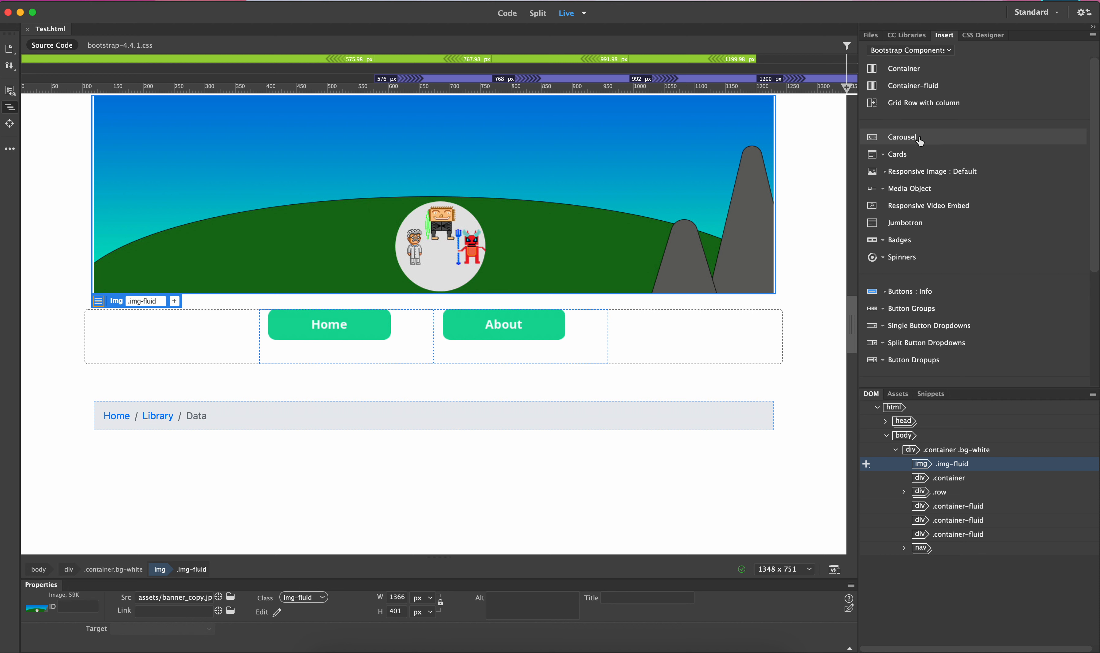
{"action": "left_click", "coordinate": [910, 141]}
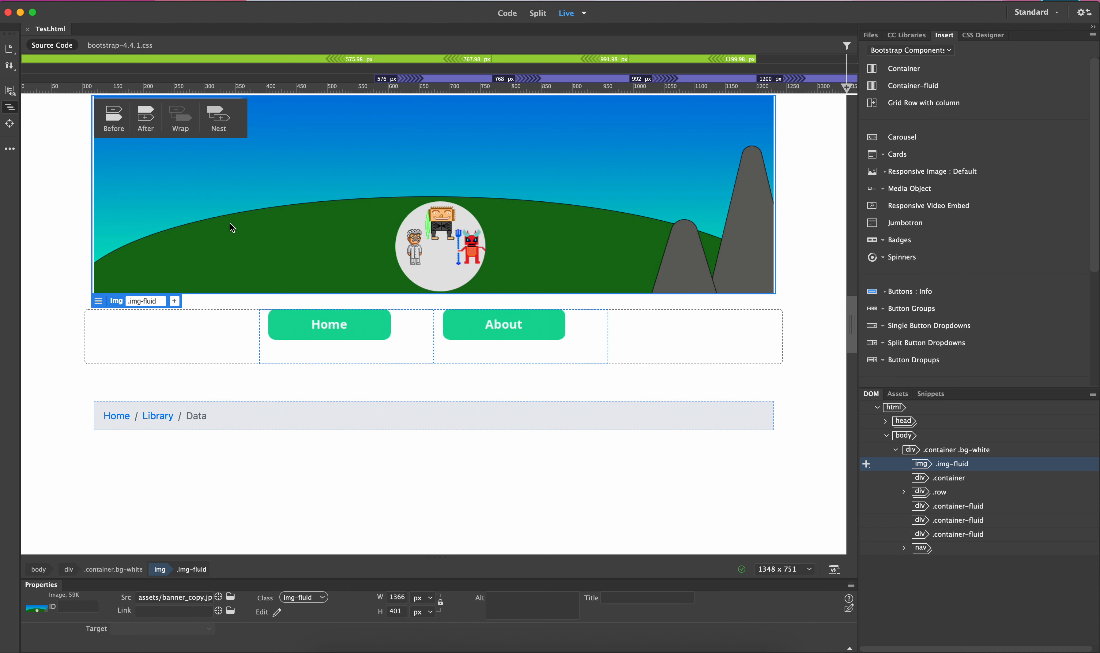
{"action": "left_click", "coordinate": [142, 116]}
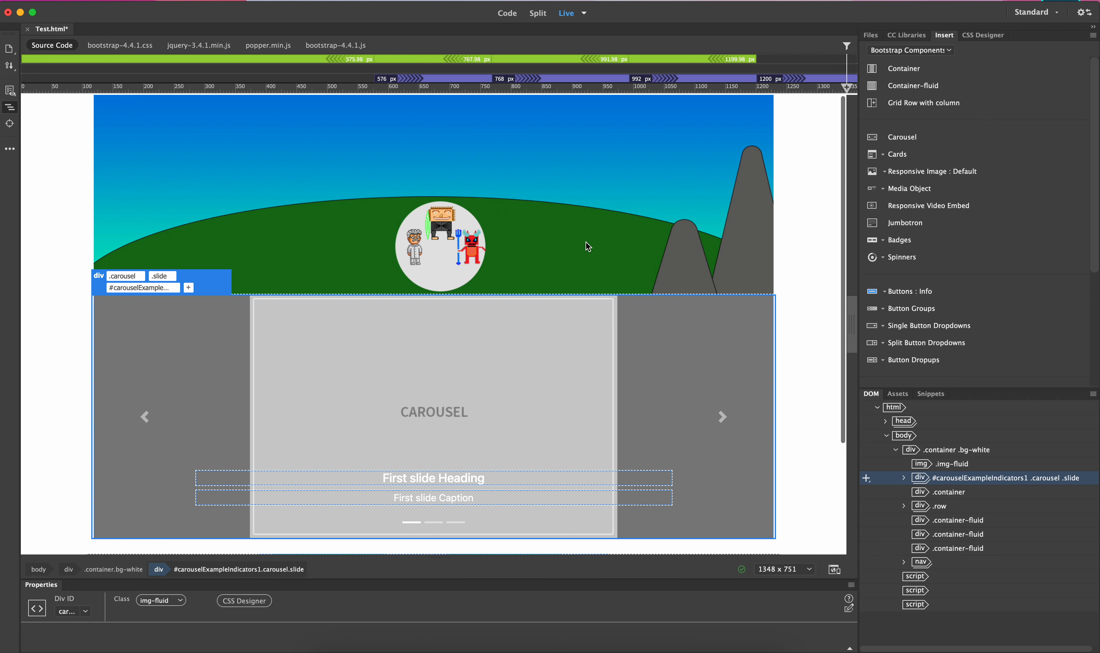
{"action": "scroll", "coordinate": [585, 242], "scroll_direction": "down", "scroll_amount": 3}
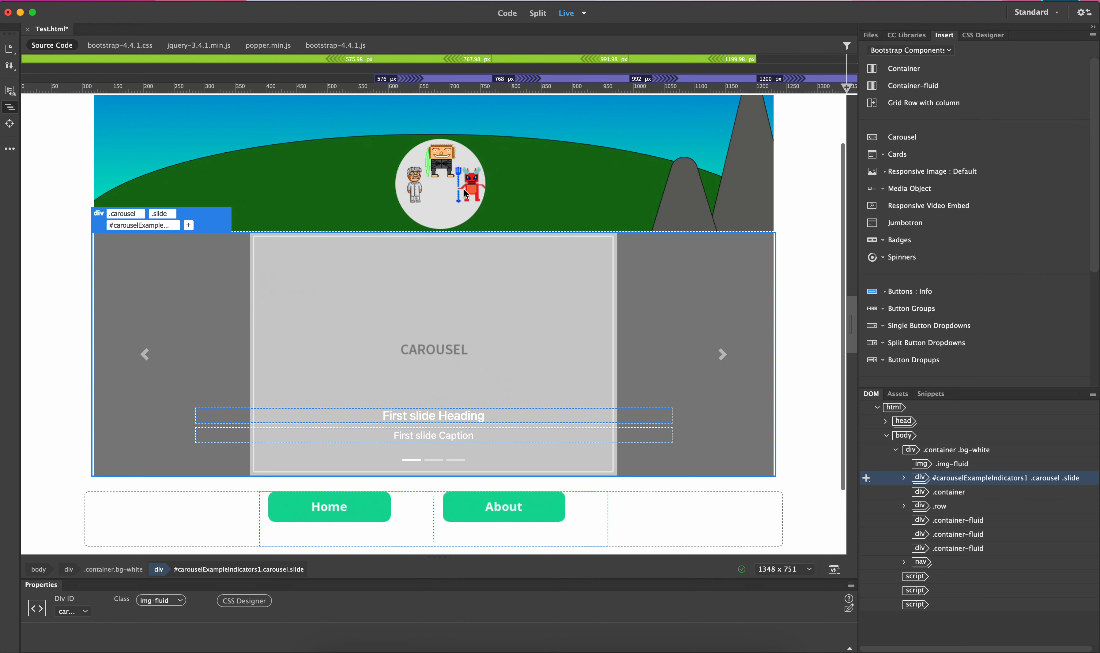
Step: Delete the original banner image above the carousel
{"action": "scroll", "coordinate": [464, 193], "scroll_direction": "up", "scroll_amount": 2}
{"action": "left_click", "coordinate": [493, 183]}
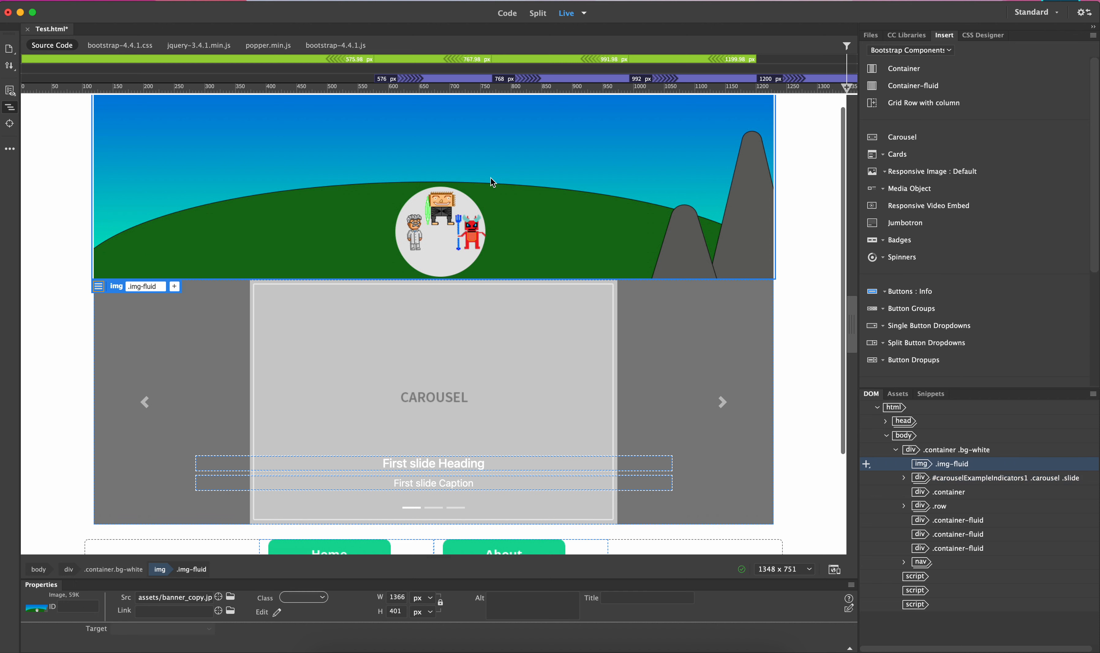
{"action": "right_click", "coordinate": [920, 468]}
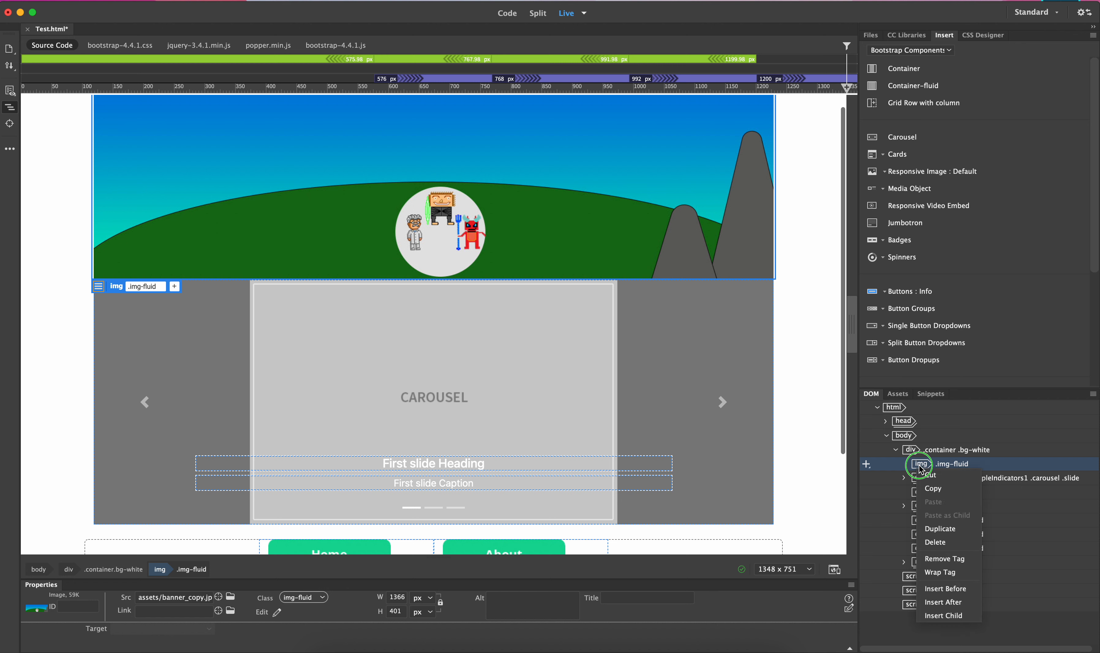
{"action": "left_click", "coordinate": [936, 542]}
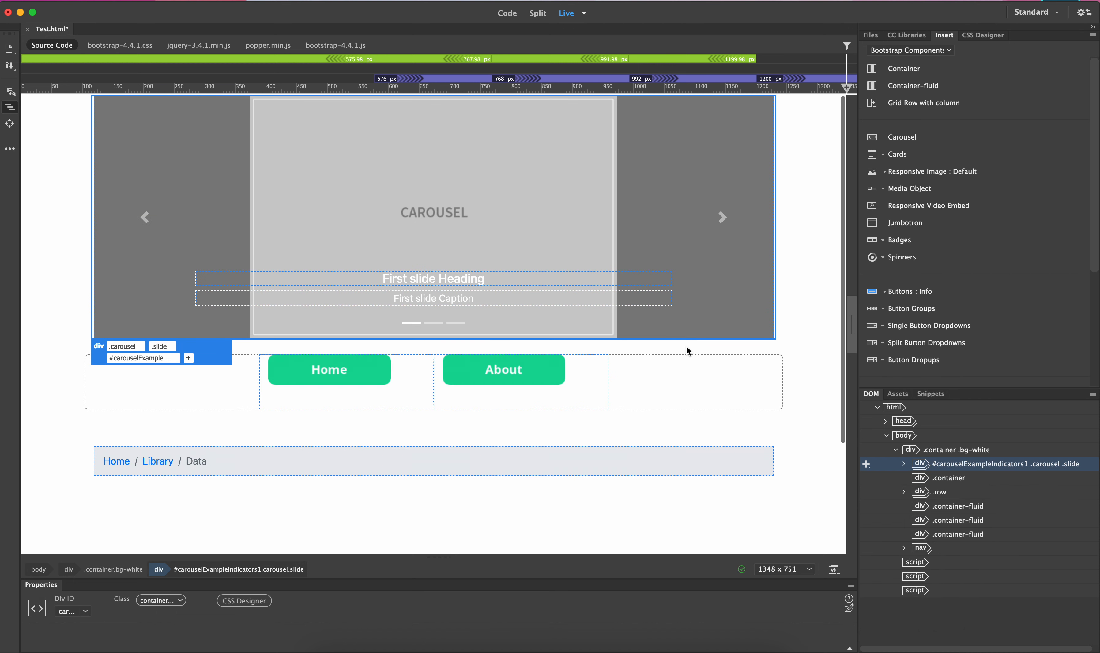
Step: Examine how the first slide's image, active carousel item, inner container and indicators are nested within the carousel
{"action": "left_click", "coordinate": [422, 214]}
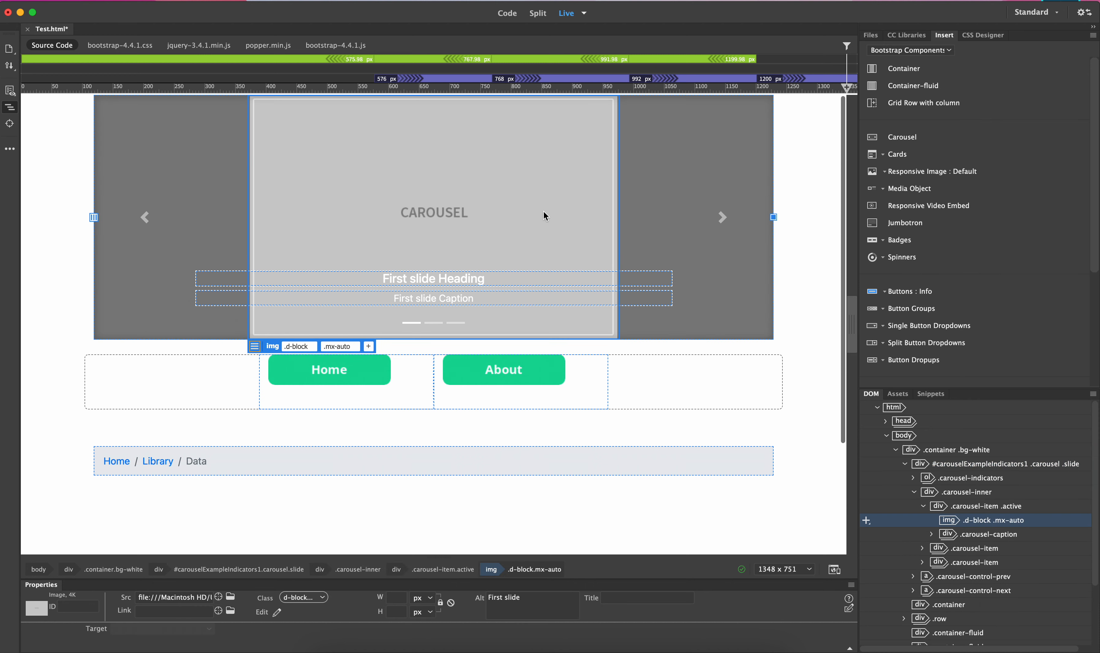
{"action": "scroll", "coordinate": [430, 200], "scroll_direction": "down", "scroll_amount": 1}
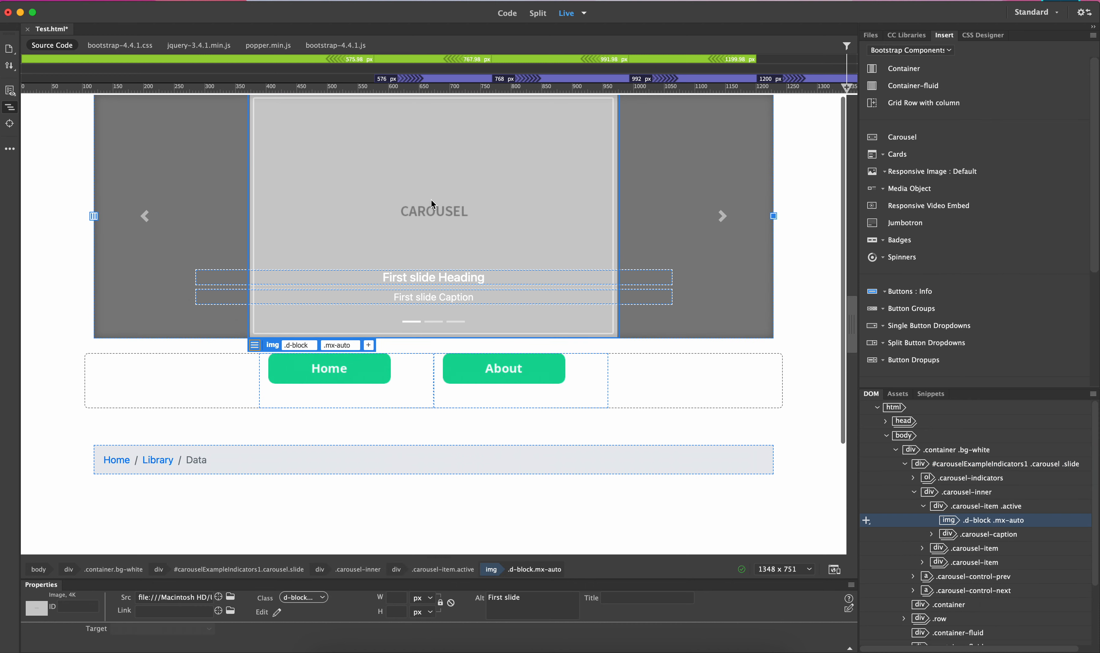
{"action": "scroll", "coordinate": [672, 240], "scroll_direction": "up", "scroll_amount": 1}
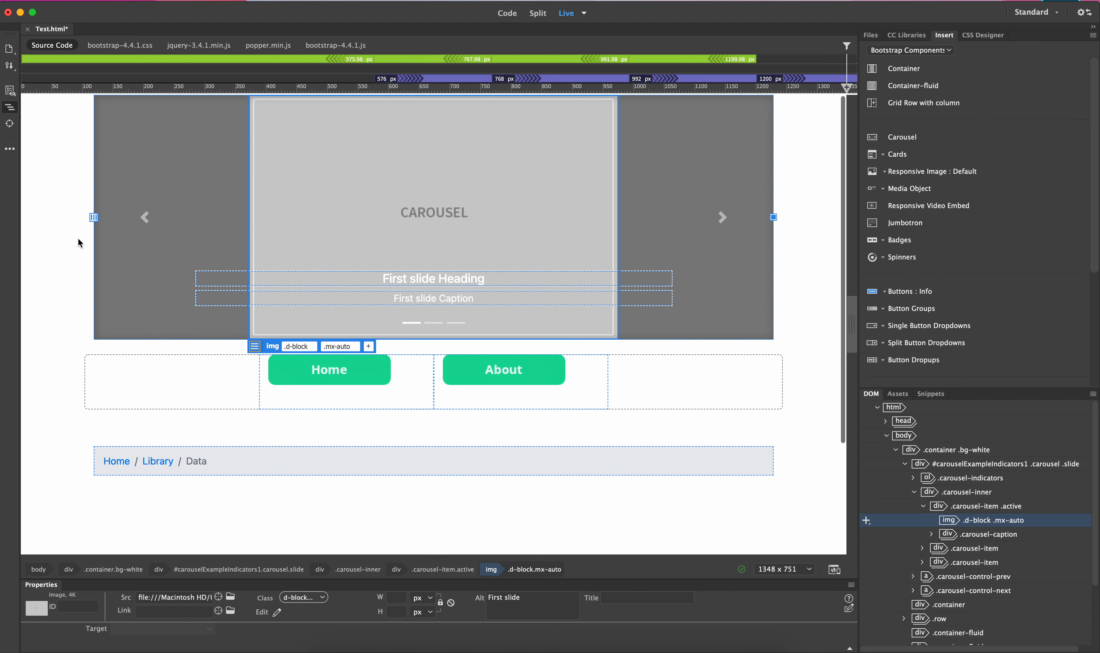
{"action": "left_click", "coordinate": [958, 506]}
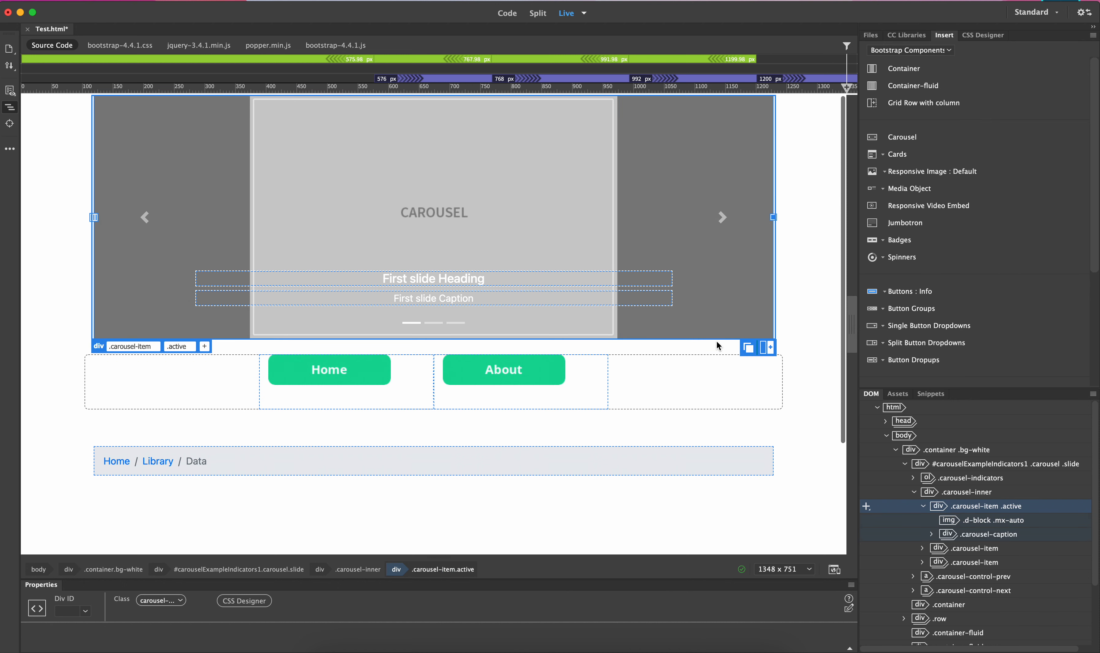
{"action": "scroll", "coordinate": [717, 342], "scroll_direction": "down", "scroll_amount": 1}
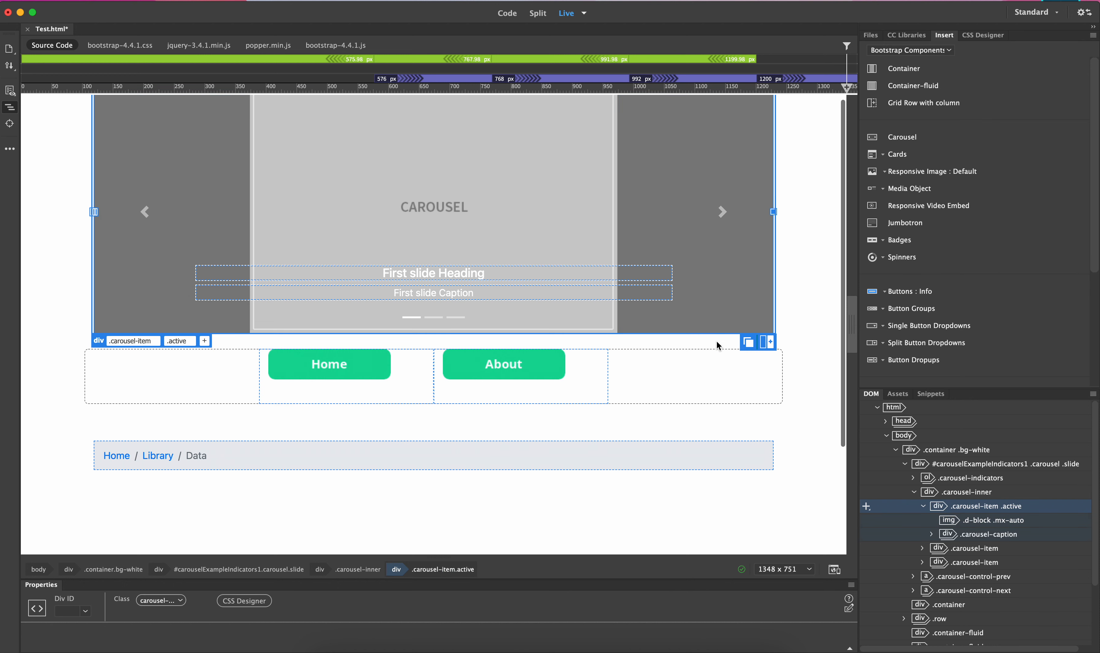
{"action": "left_click", "coordinate": [976, 497]}
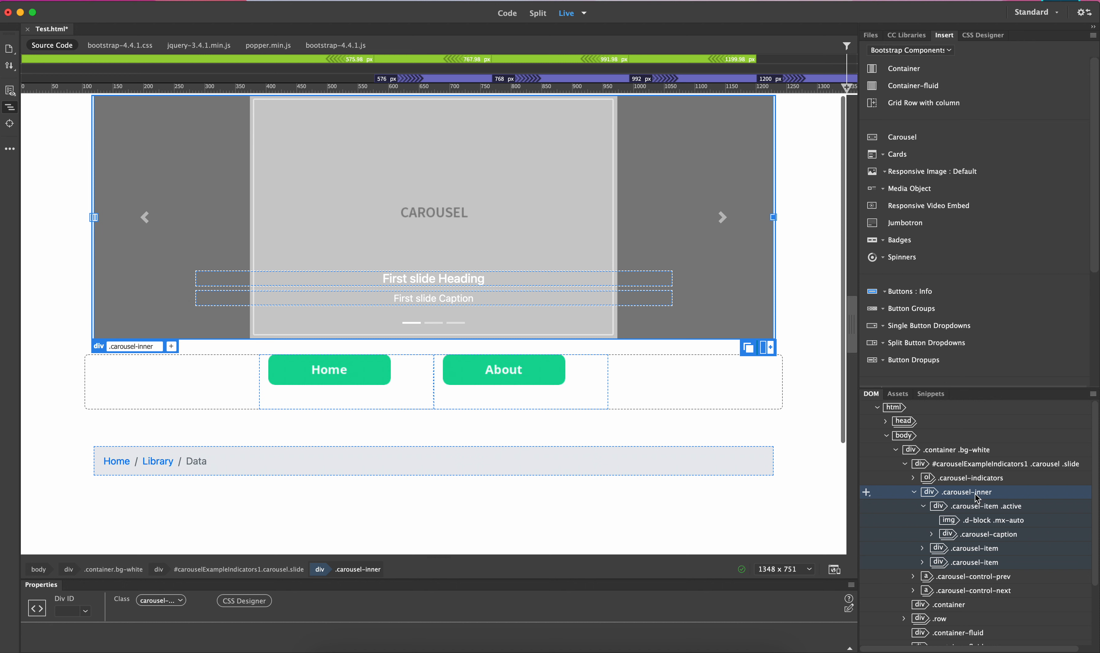
{"action": "left_click", "coordinate": [976, 480]}
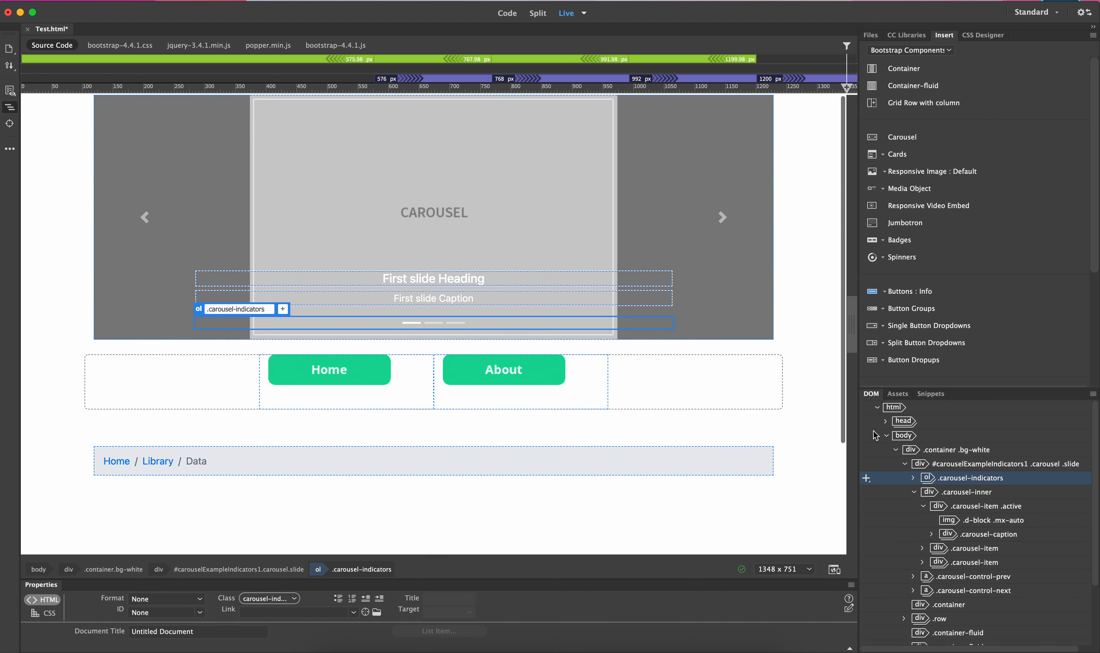
{"action": "left_click", "coordinate": [946, 465]}
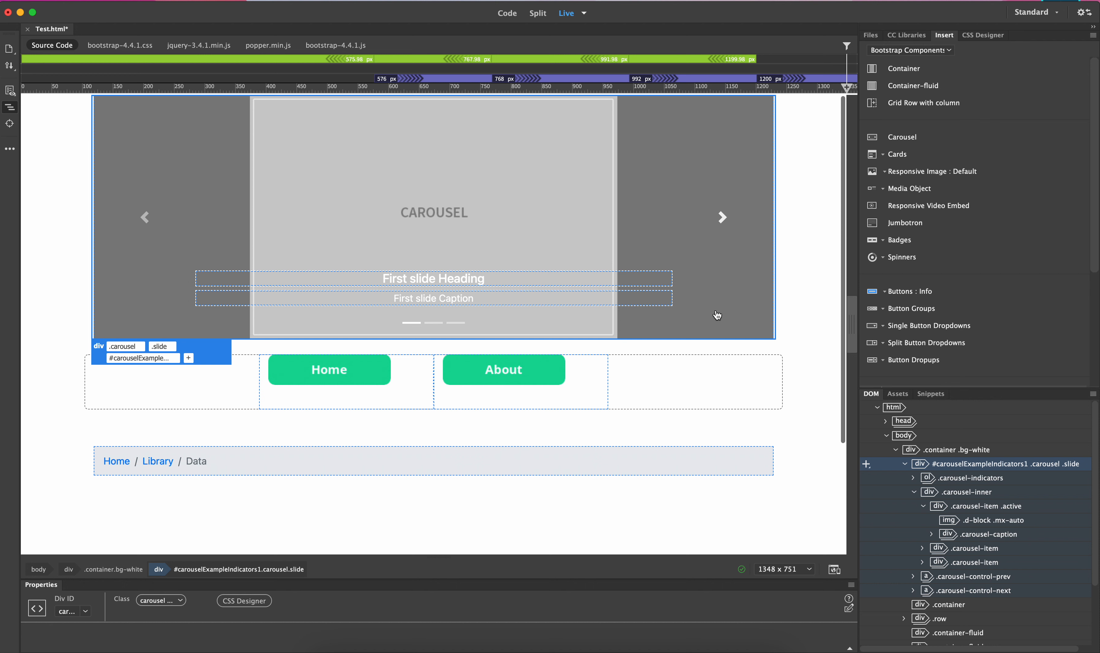
Step: Examine the carousel's last item, its previous and next controls, and the container hierarchy down to the active item
{"action": "left_click", "coordinate": [991, 564]}
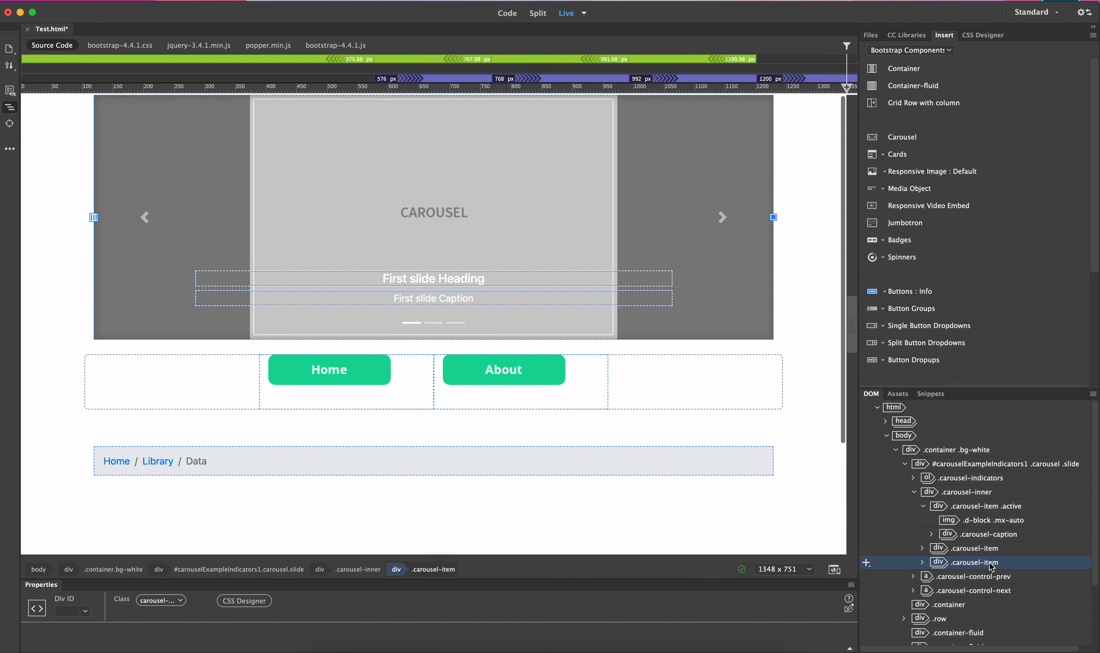
{"action": "left_click", "coordinate": [985, 577]}
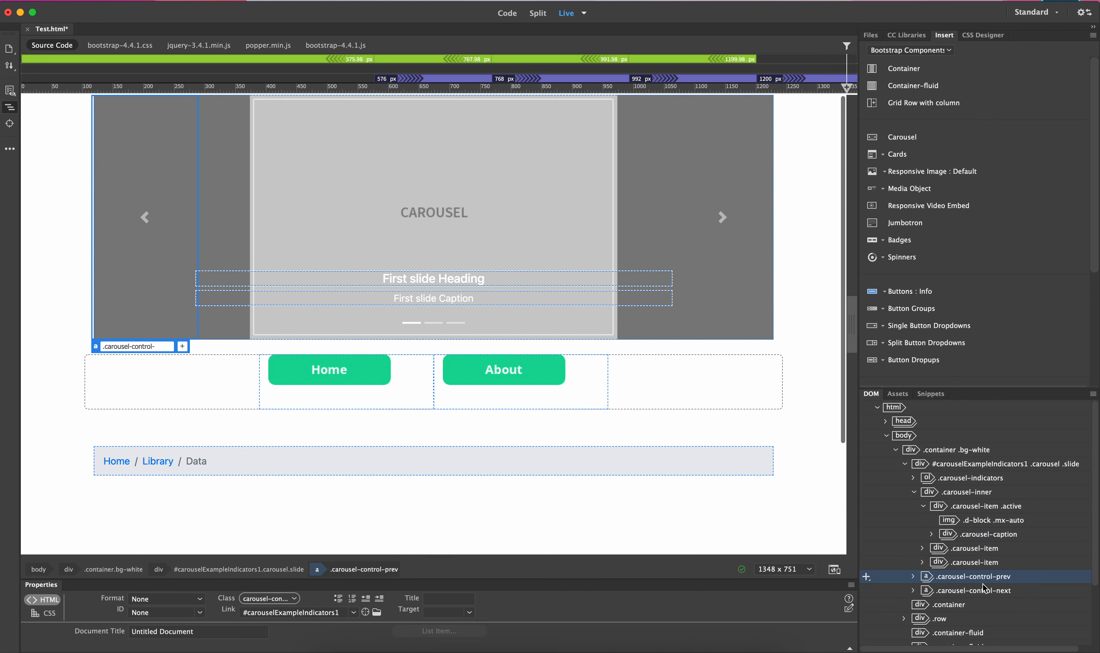
{"action": "left_click", "coordinate": [981, 592]}
{"action": "left_click", "coordinate": [984, 577]}
{"action": "left_click", "coordinate": [986, 593]}
{"action": "left_click", "coordinate": [989, 580]}
{"action": "left_click", "coordinate": [958, 454]}
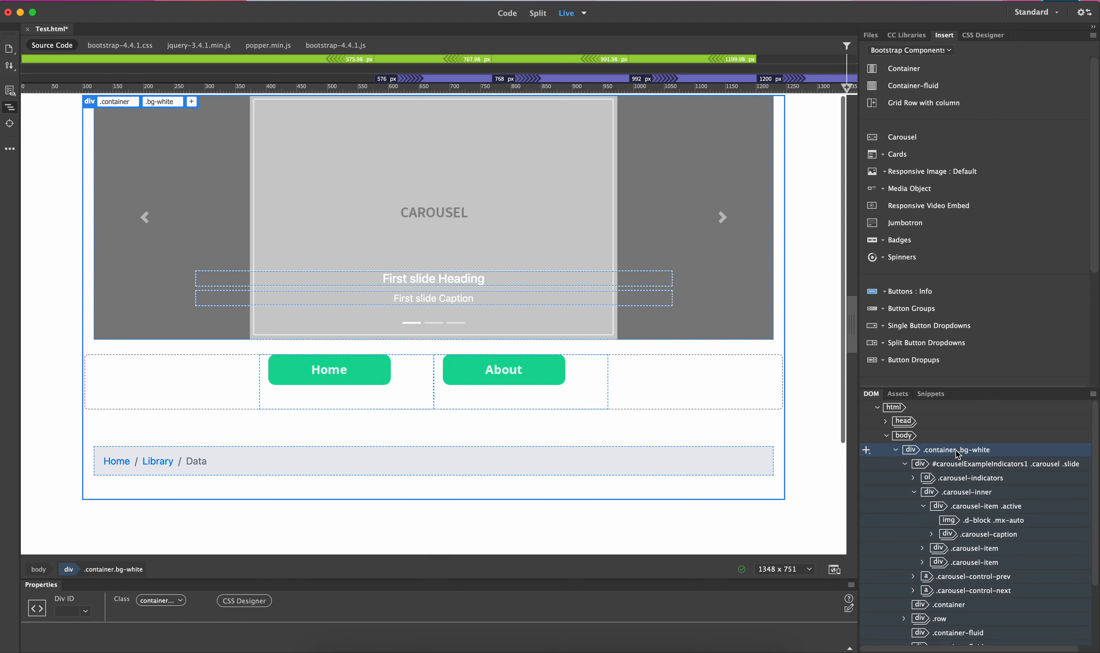
{"action": "left_click", "coordinate": [953, 464]}
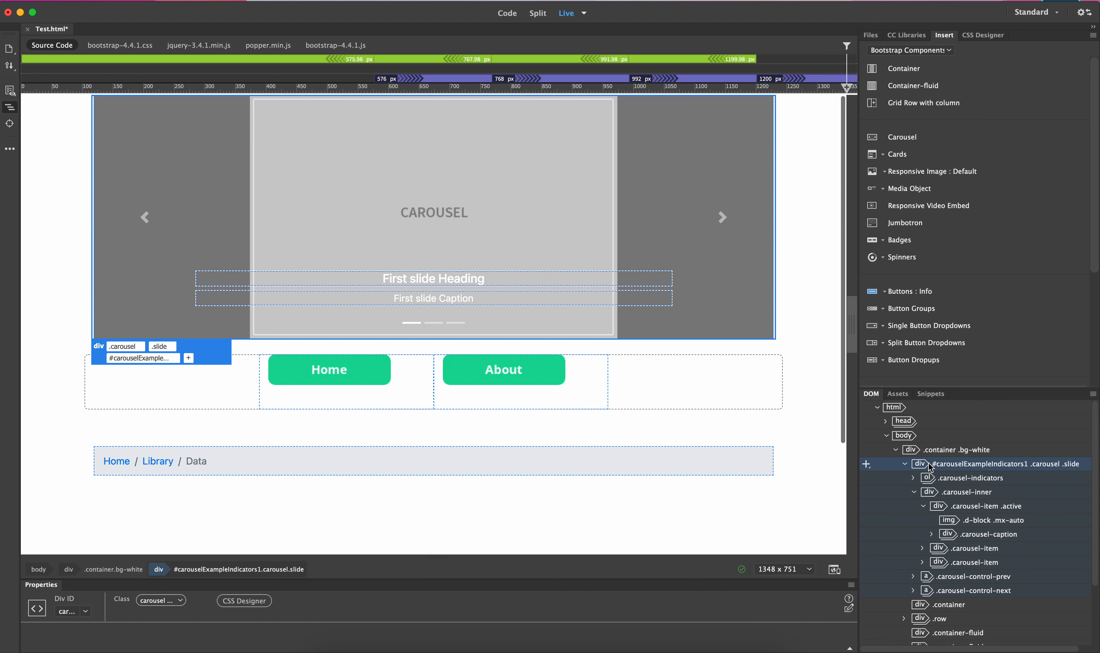
{"action": "left_click", "coordinate": [945, 481]}
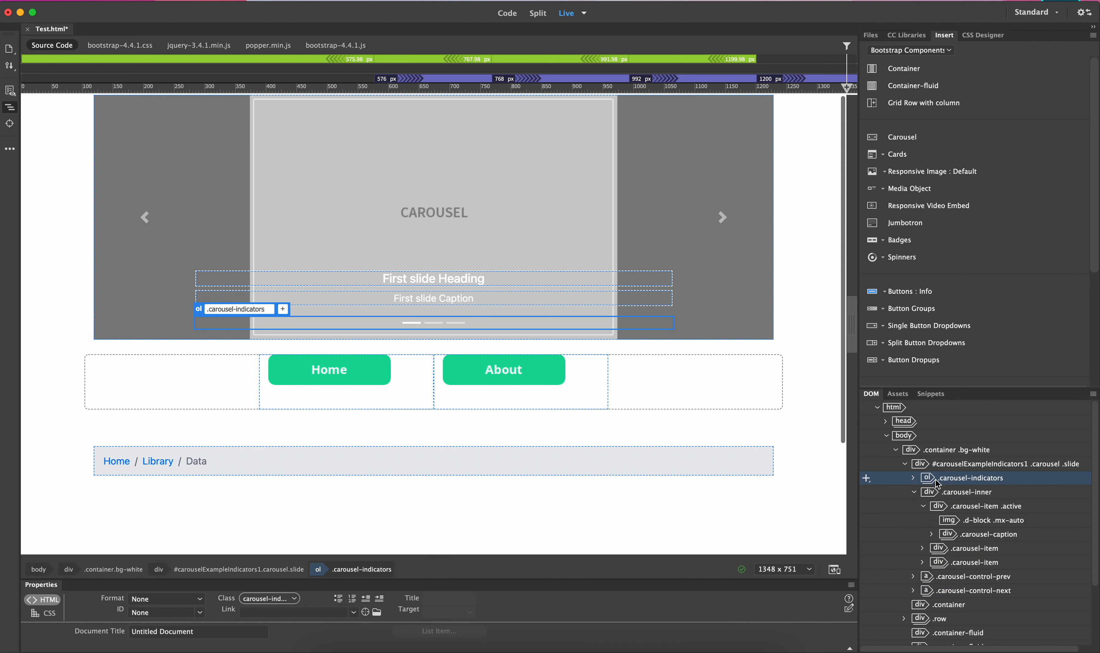
{"action": "left_click", "coordinate": [952, 495]}
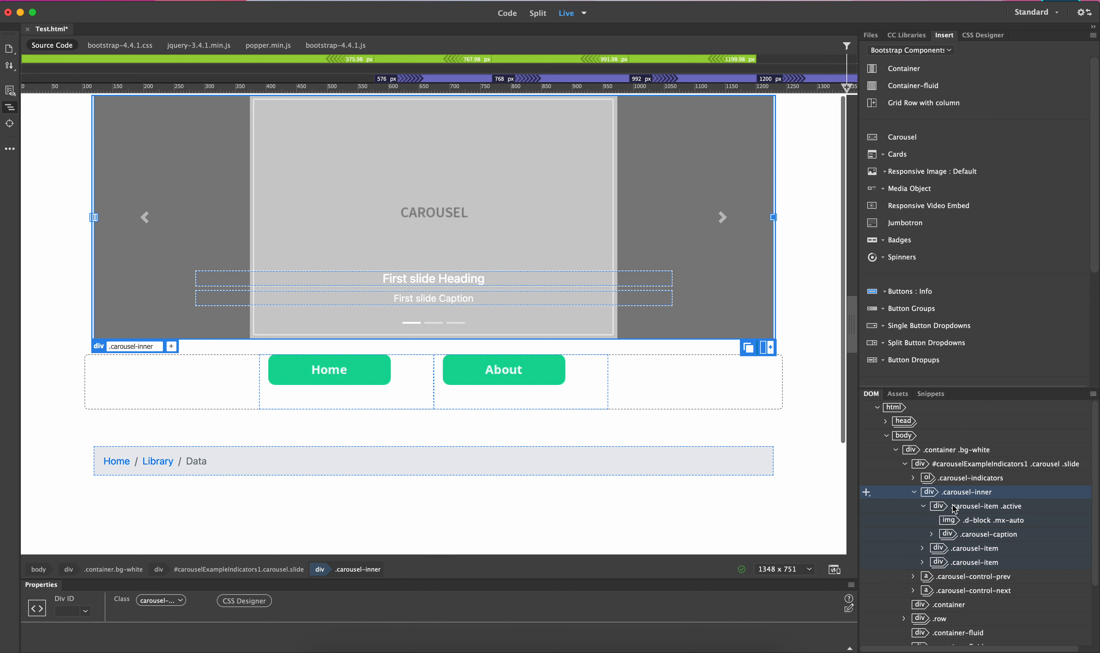
{"action": "left_click", "coordinate": [954, 508]}
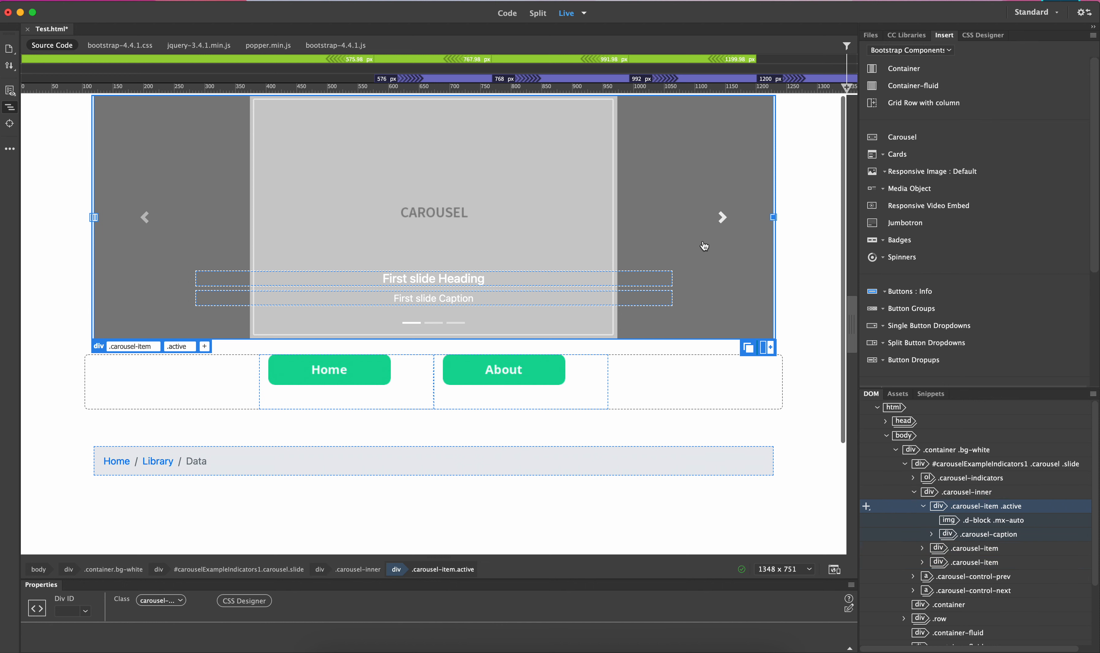
{"action": "left_click", "coordinate": [690, 236]}
Step: Set the first slide's image source to banner_copy.jpg from the assets folder and make the image responsive
{"action": "left_click", "coordinate": [467, 207]}
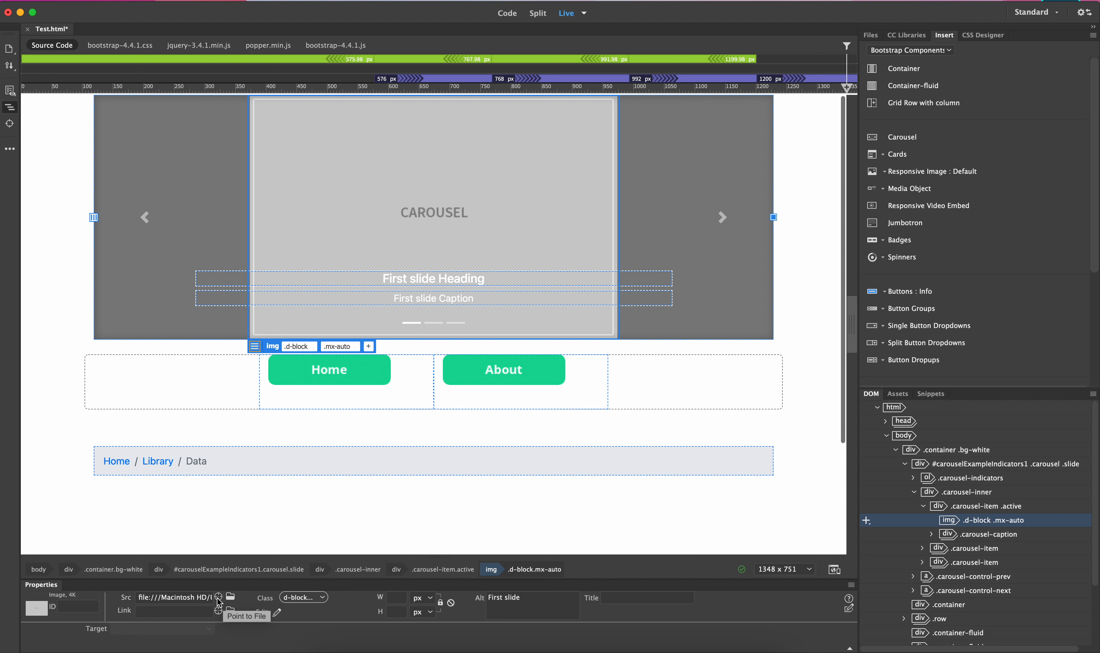
{"action": "left_click", "coordinate": [870, 35]}
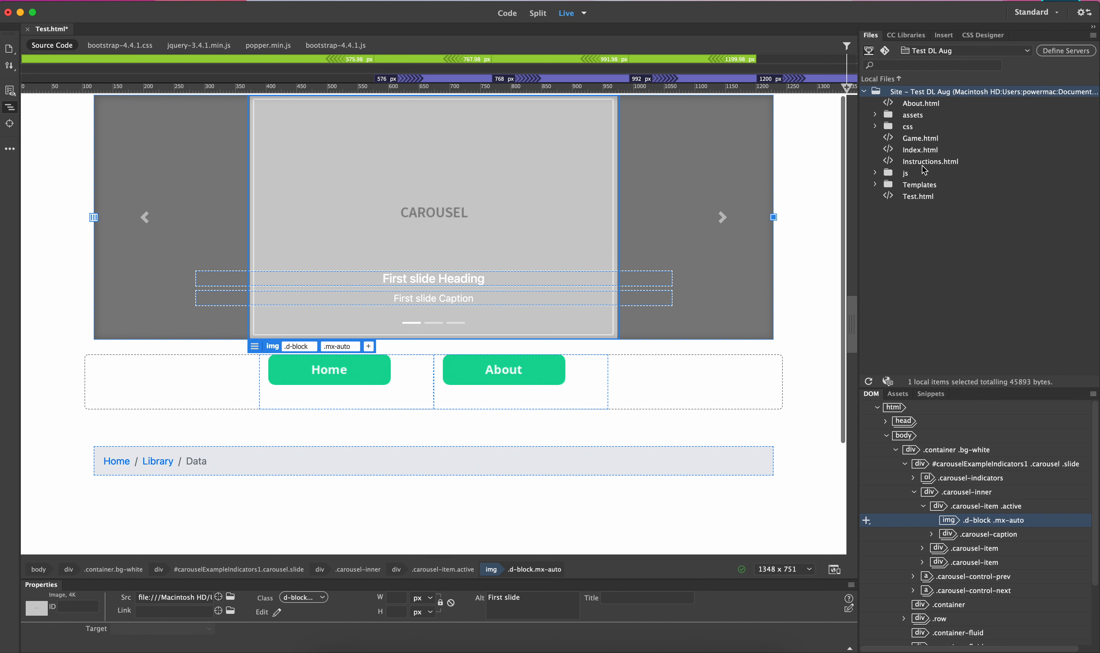
{"action": "left_click", "coordinate": [874, 115]}
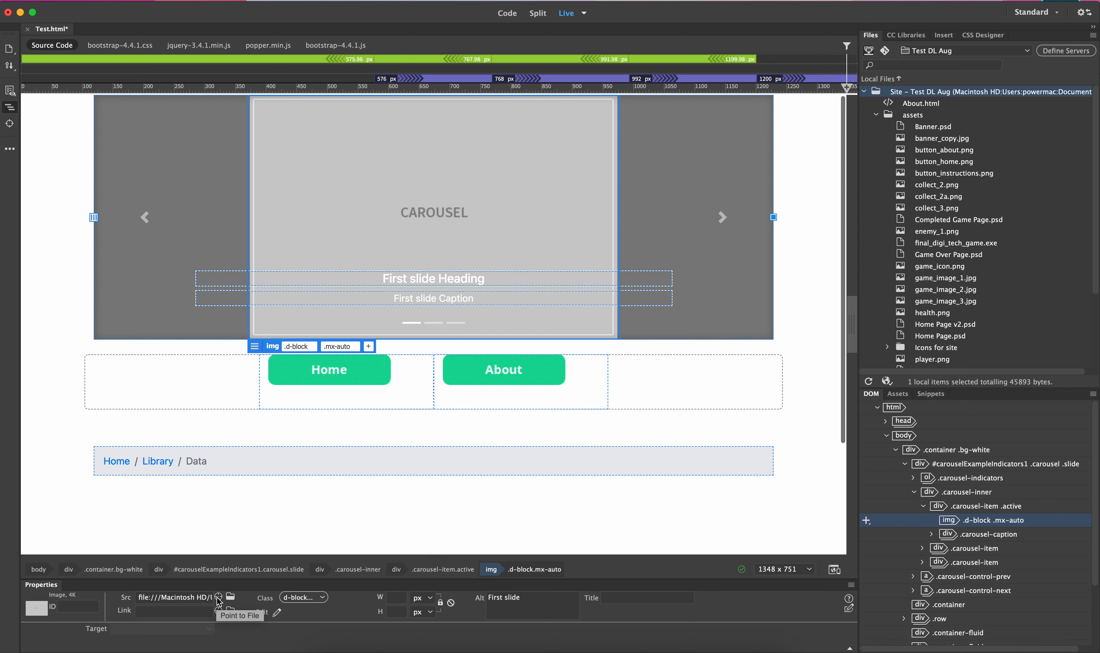
{"action": "left_click_drag", "start_coordinate": [218, 598], "coordinate": [943, 143]}
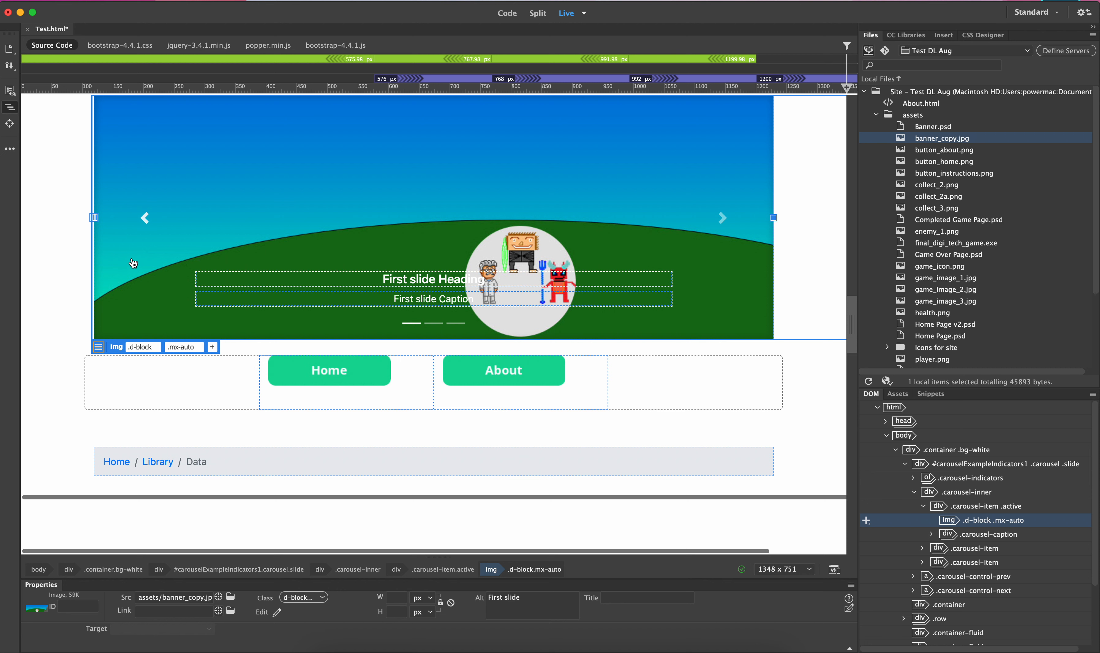
{"action": "left_click", "coordinate": [99, 348]}
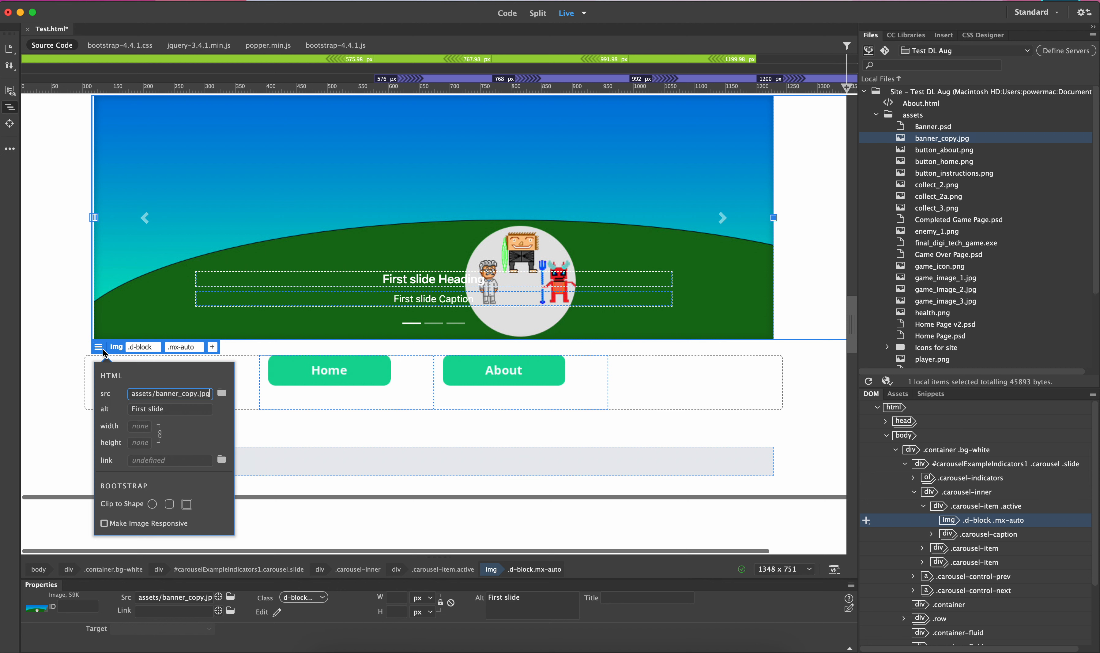
{"action": "left_click", "coordinate": [160, 525]}
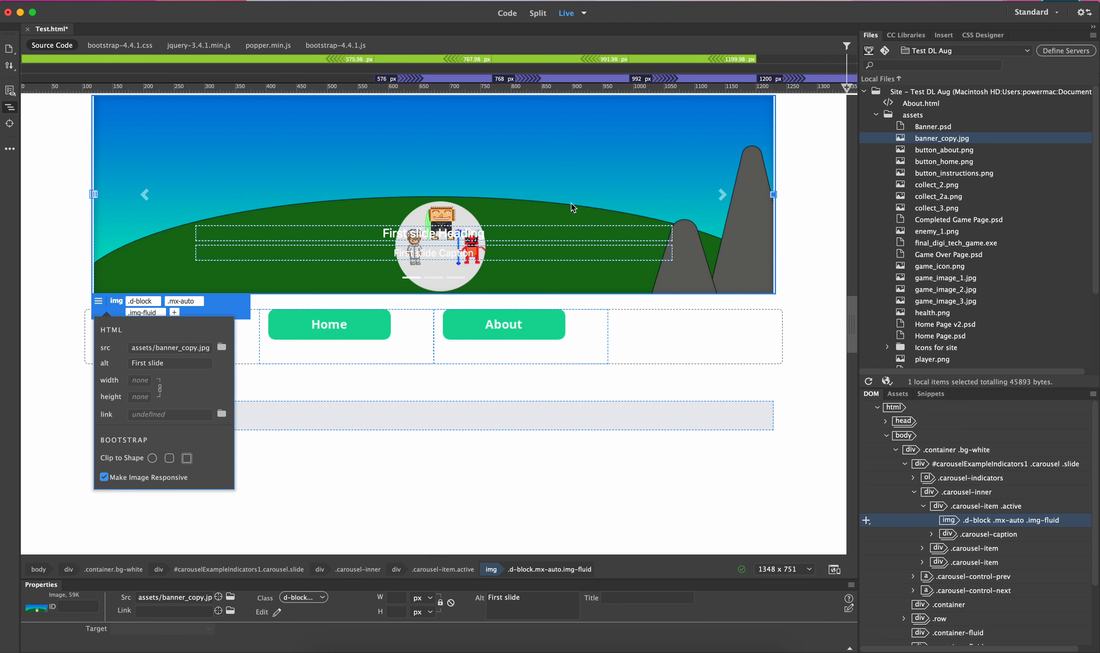
Step: Inspect the first slide's heading and the carousel's next-slide arrow on the page
{"action": "left_click", "coordinate": [463, 234]}
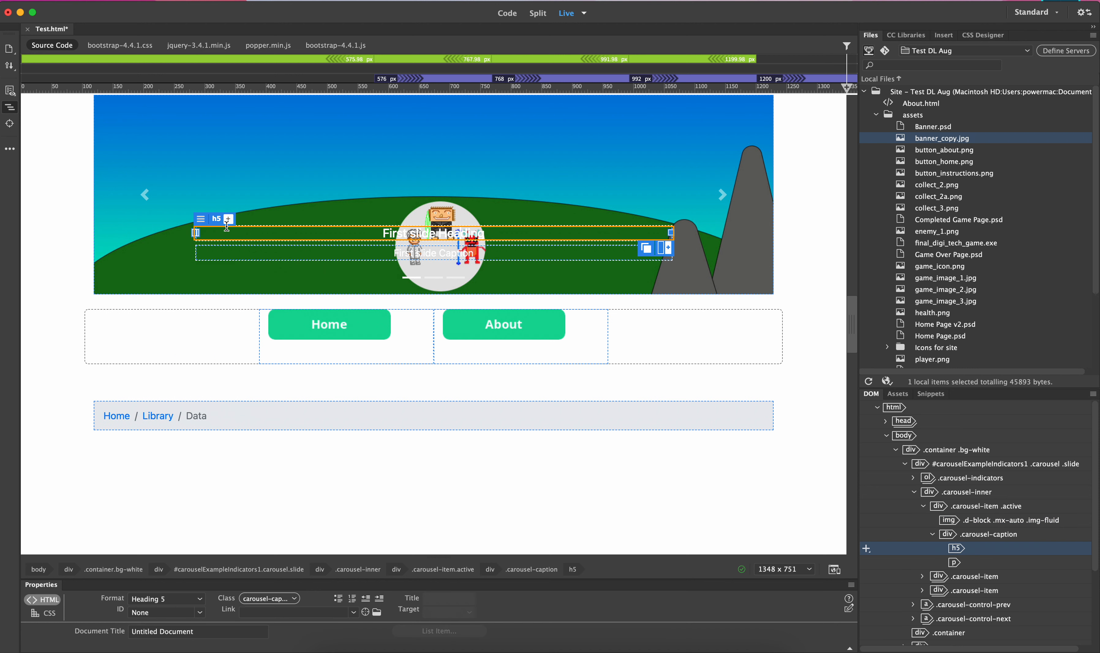
{"action": "left_click_drag", "start_coordinate": [201, 220], "coordinate": [200, 182]}
{"action": "left_click", "coordinate": [724, 197]}
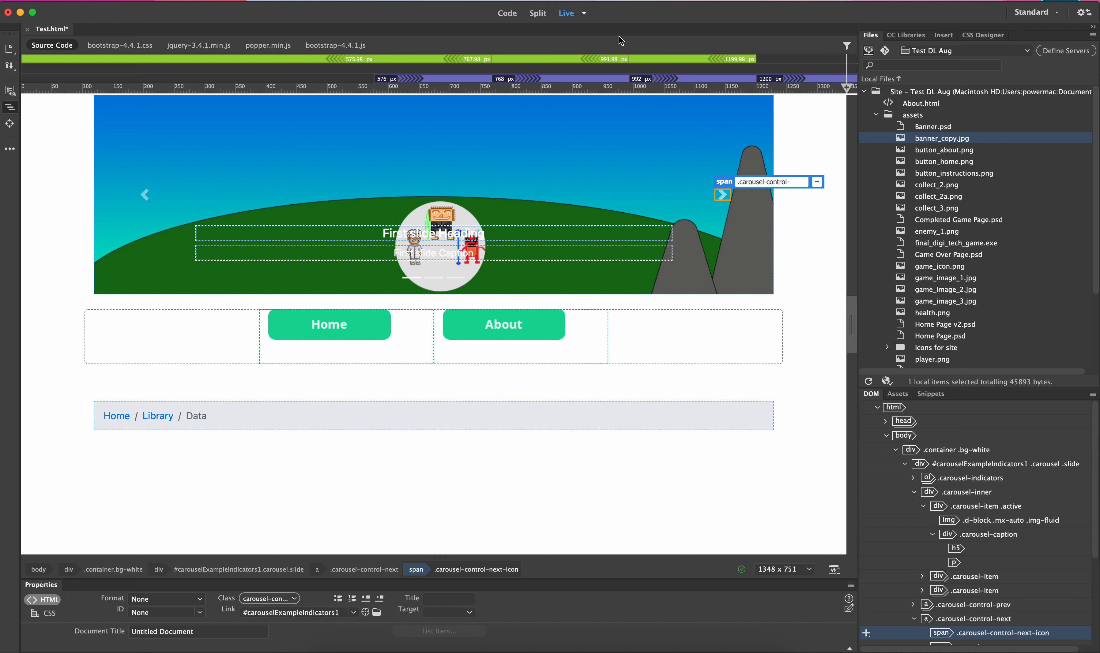
Step: Switch the page to Design view and select the first slide's banner image
{"action": "left_click", "coordinate": [584, 13]}
{"action": "left_click", "coordinate": [598, 43]}
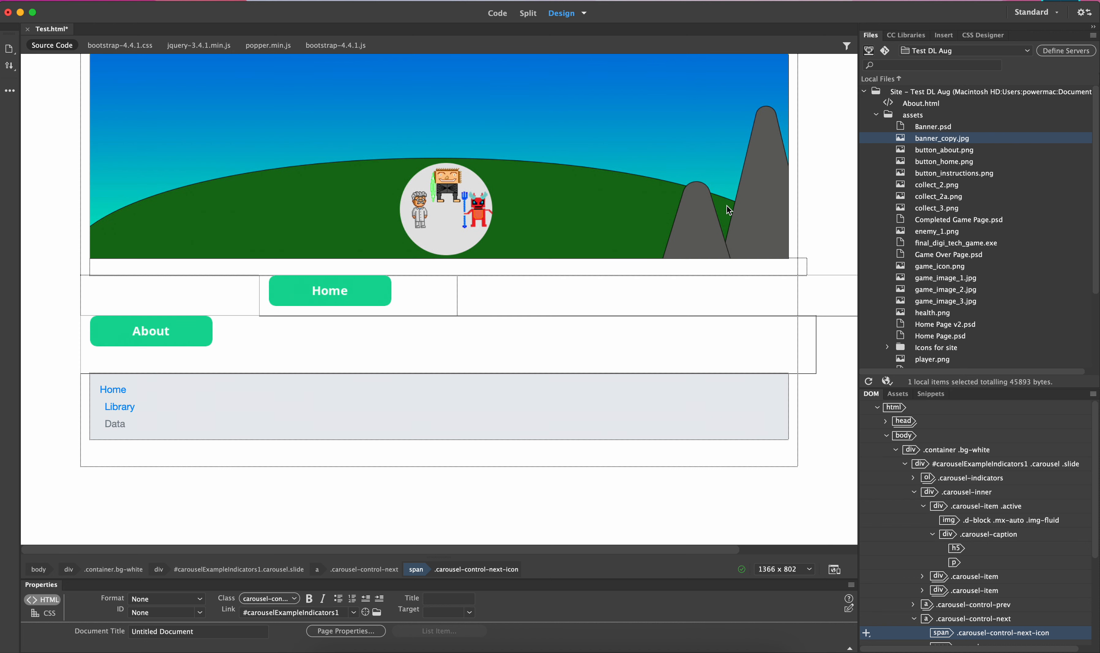
{"action": "left_click", "coordinate": [731, 175]}
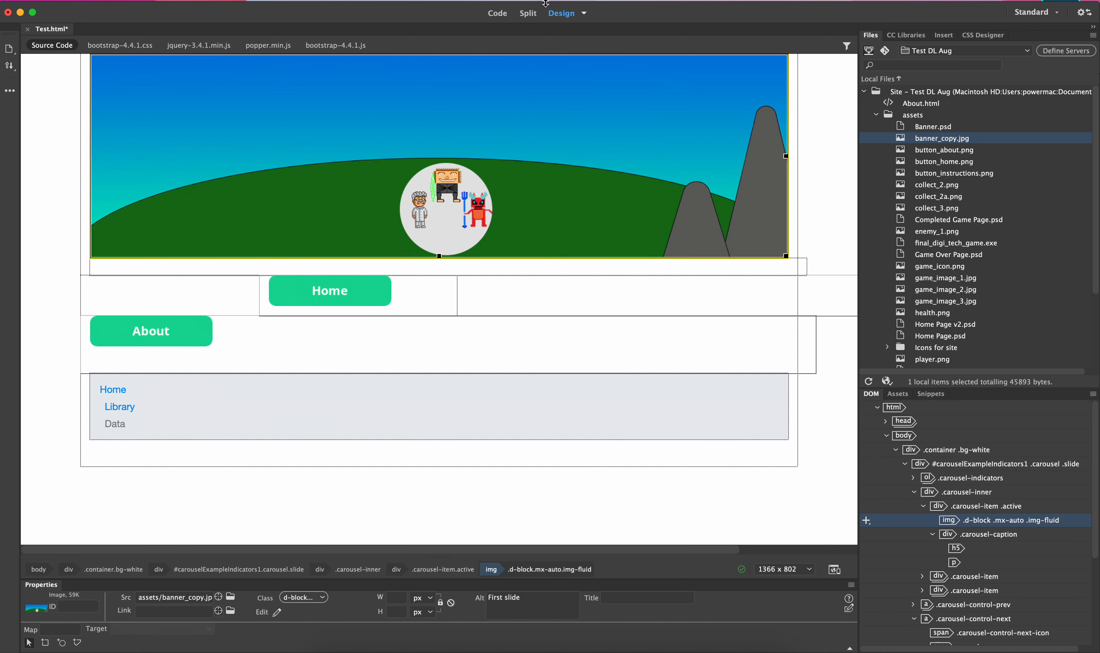
Step: Switch the page to Live view and preview it in Safari, saving the changes to Test.html
{"action": "left_click", "coordinate": [584, 14]}
{"action": "left_click", "coordinate": [596, 29]}
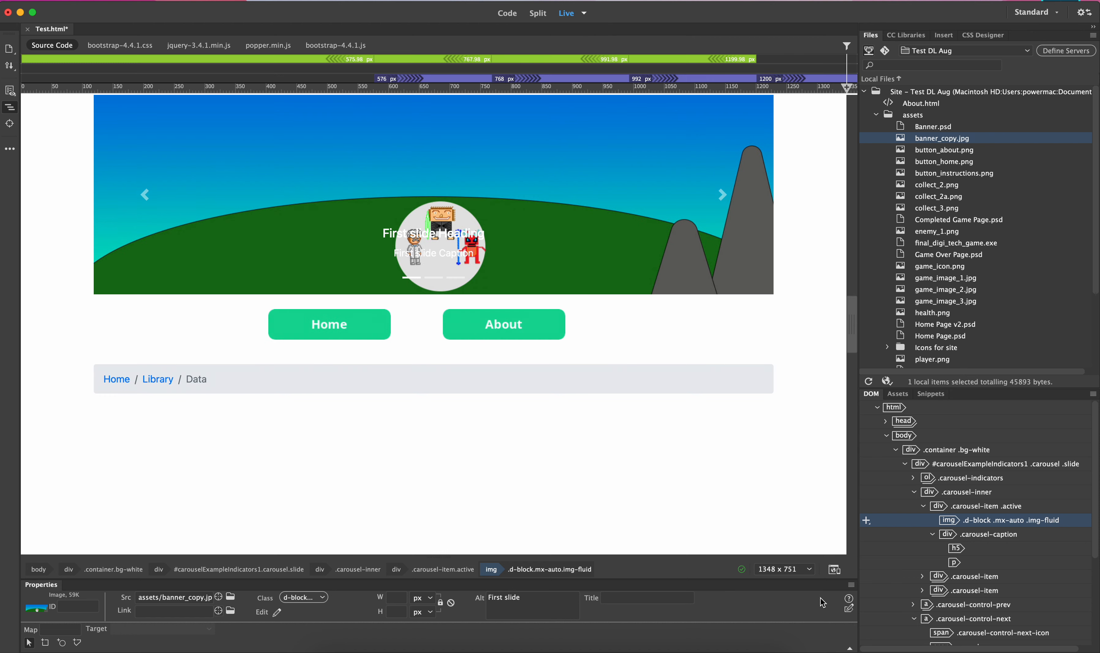
{"action": "left_click", "coordinate": [835, 570]}
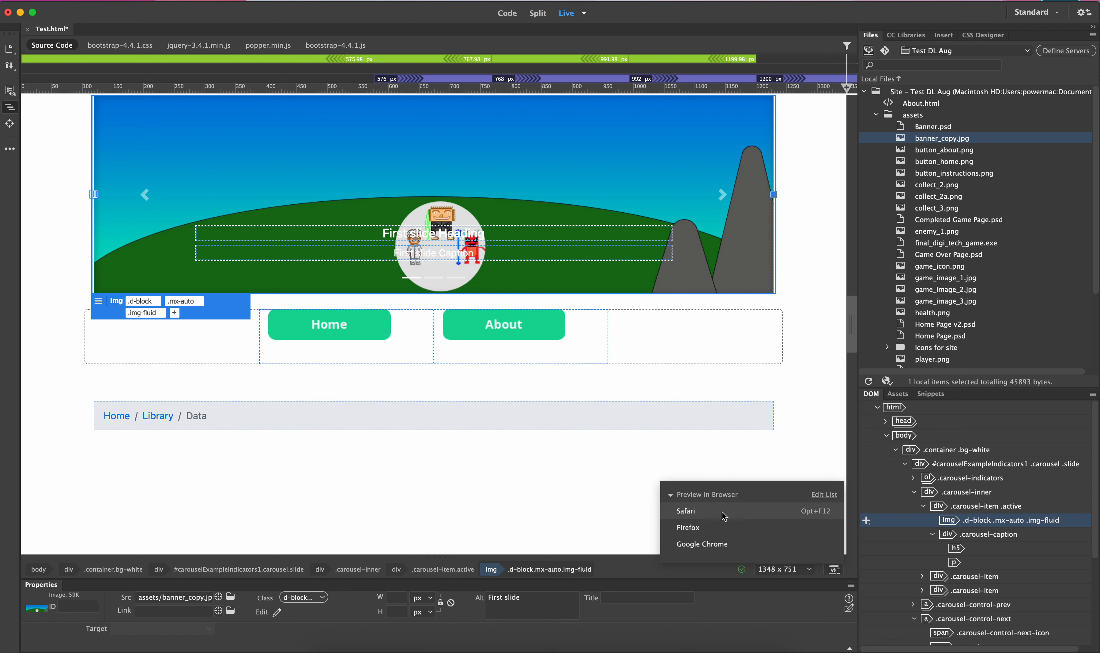
{"action": "left_click", "coordinate": [712, 513]}
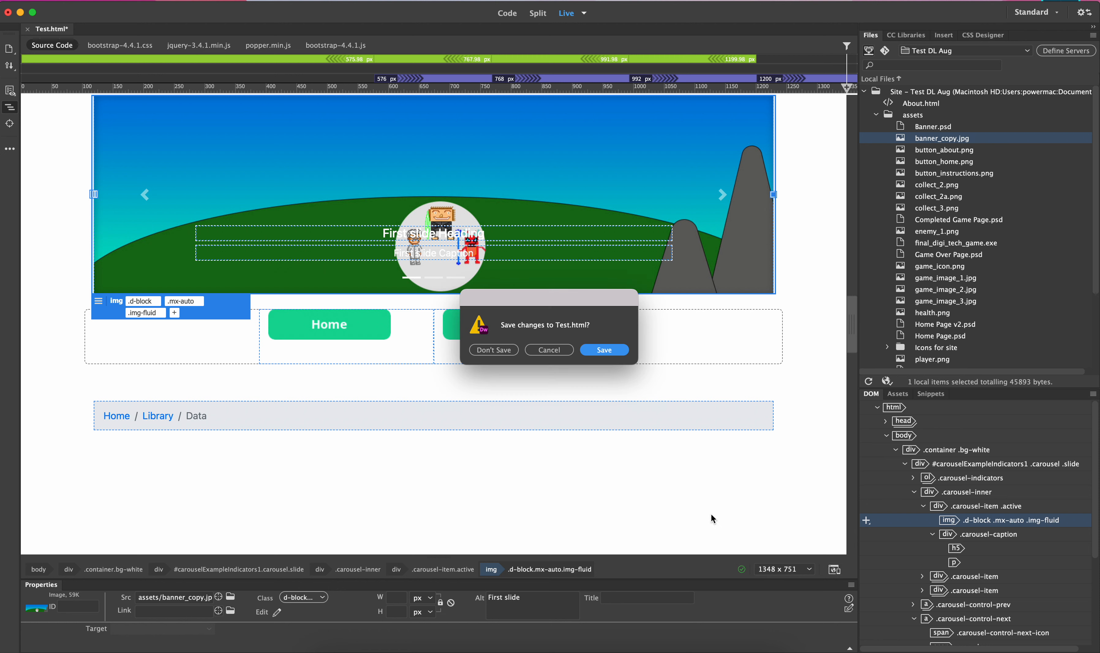
{"action": "left_click", "coordinate": [605, 349]}
{"action": "left_click", "coordinate": [643, 400]}
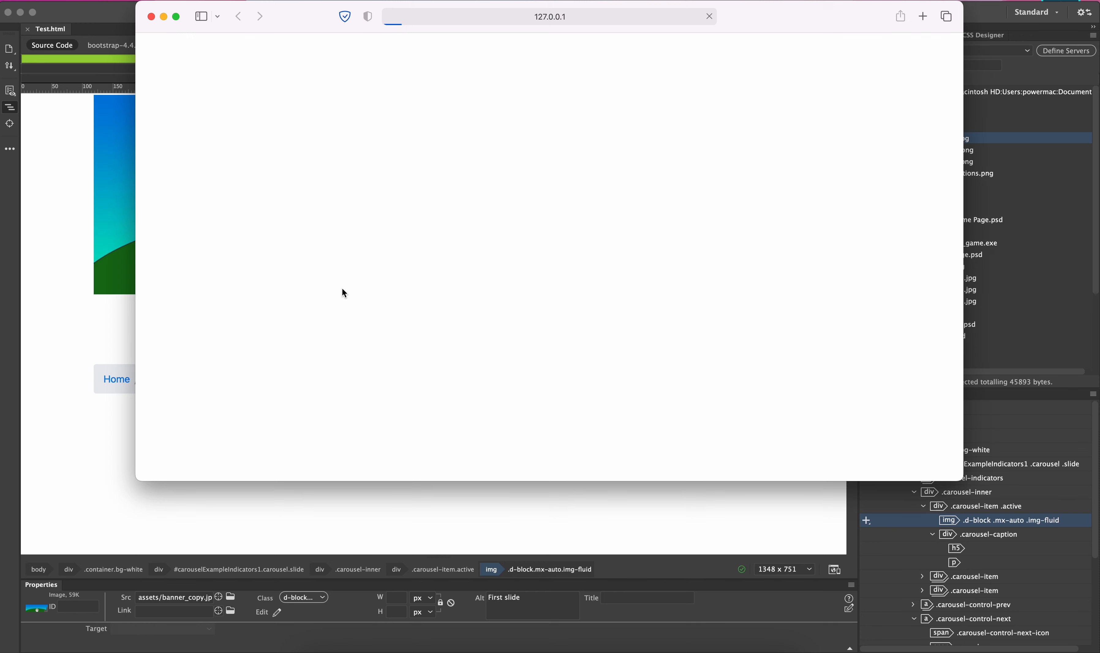
Step: Advance through all the carousel slides in the browser preview, and close the preview window
{"action": "left_click_drag", "start_coordinate": [306, 22], "coordinate": [262, 24]}
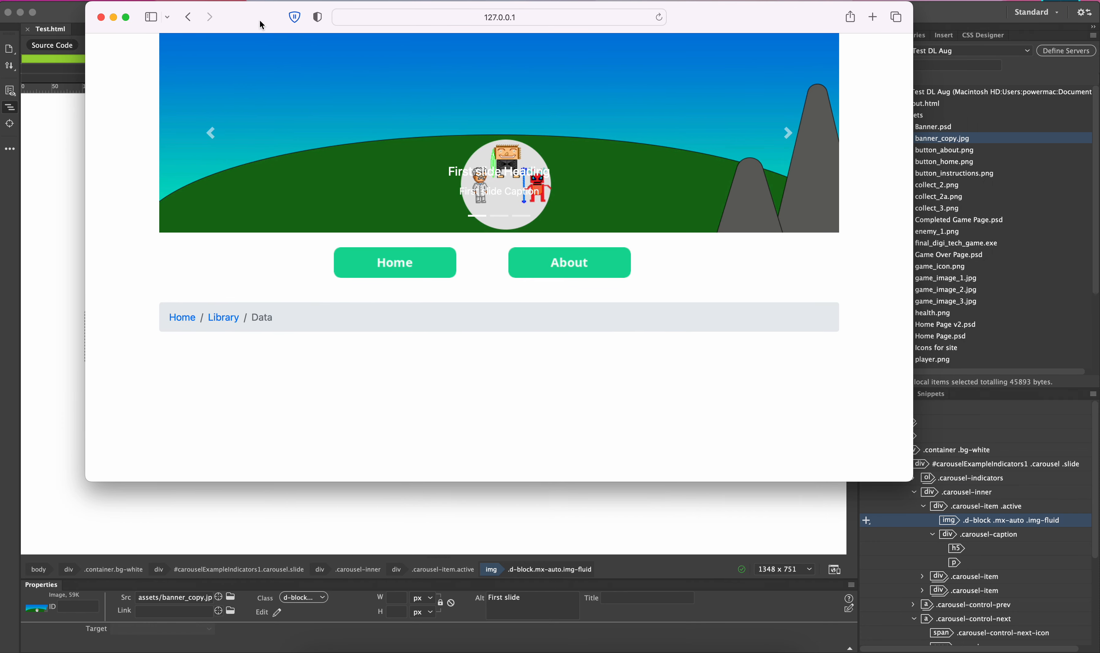
{"action": "left_click", "coordinate": [792, 137]}
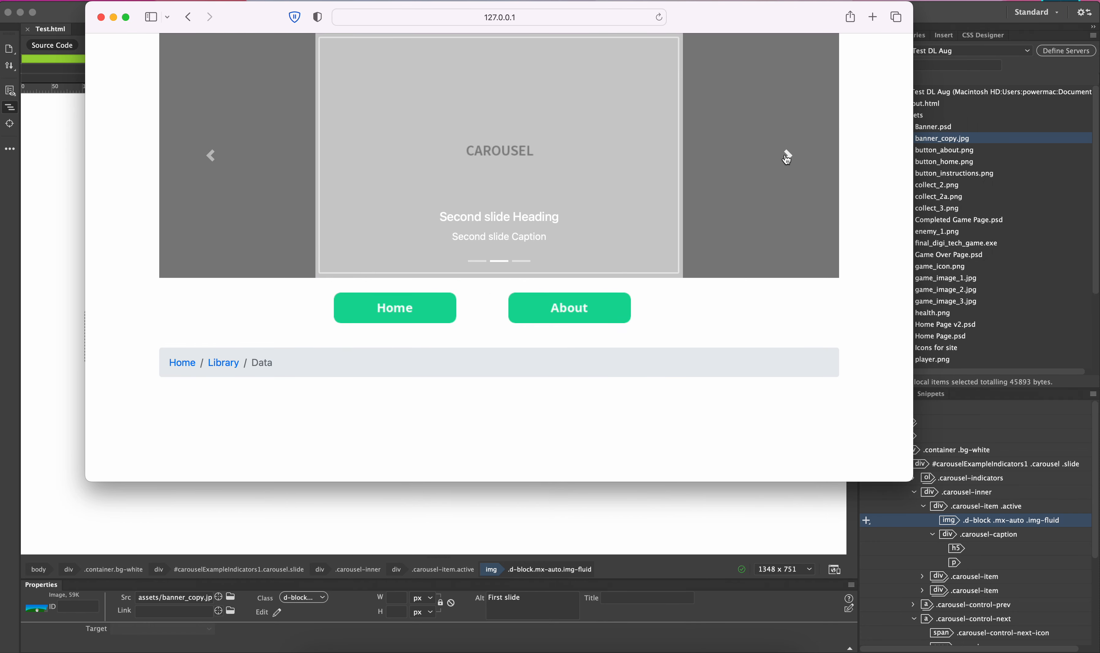
{"action": "left_click", "coordinate": [787, 157]}
{"action": "left_click", "coordinate": [787, 157]}
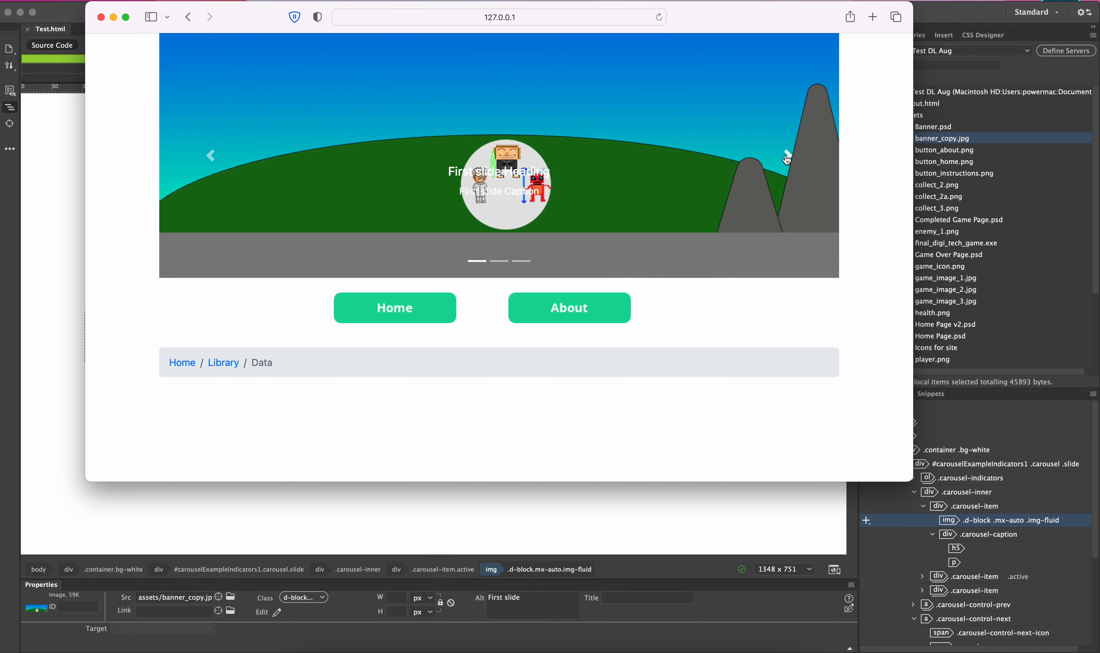
{"action": "left_click", "coordinate": [787, 157]}
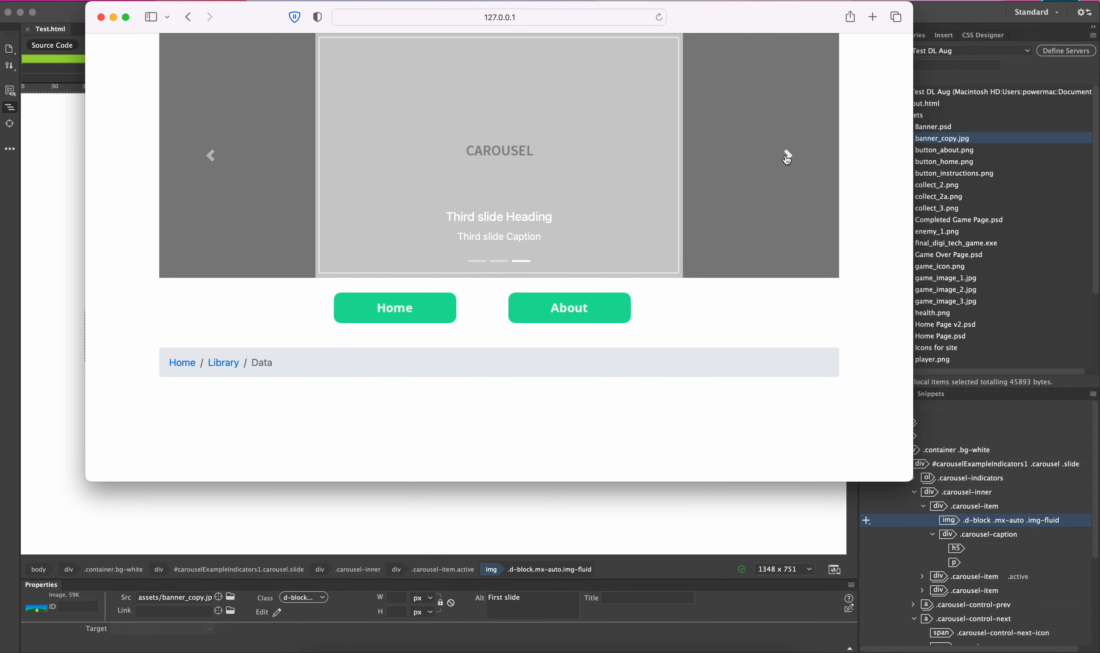
{"action": "left_click", "coordinate": [787, 157]}
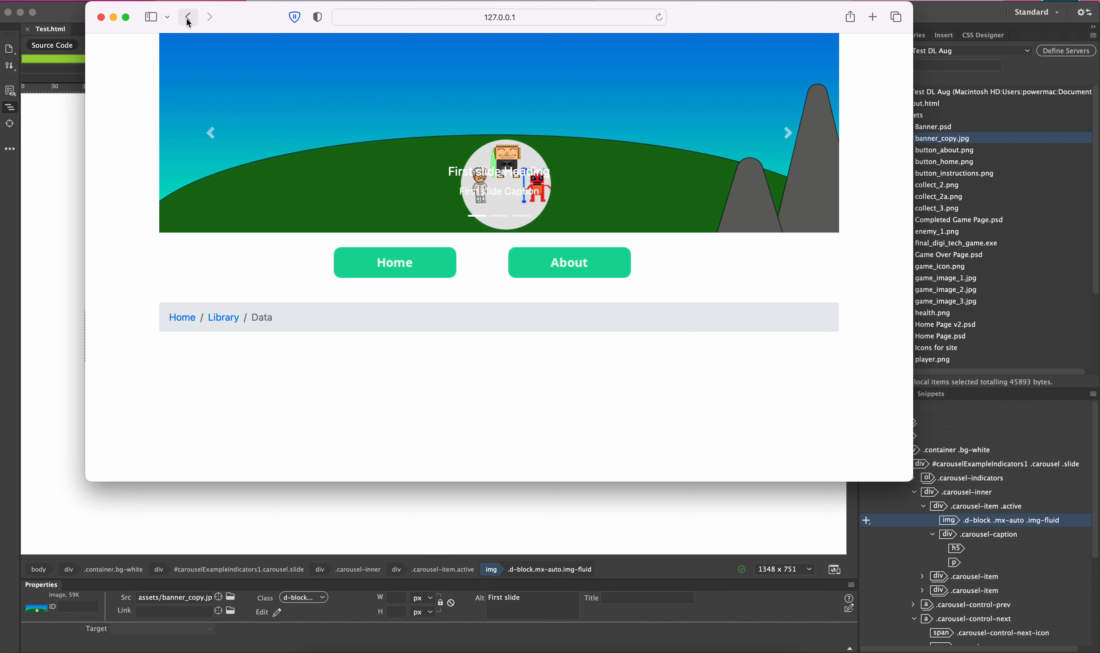
{"action": "left_click", "coordinate": [100, 17]}
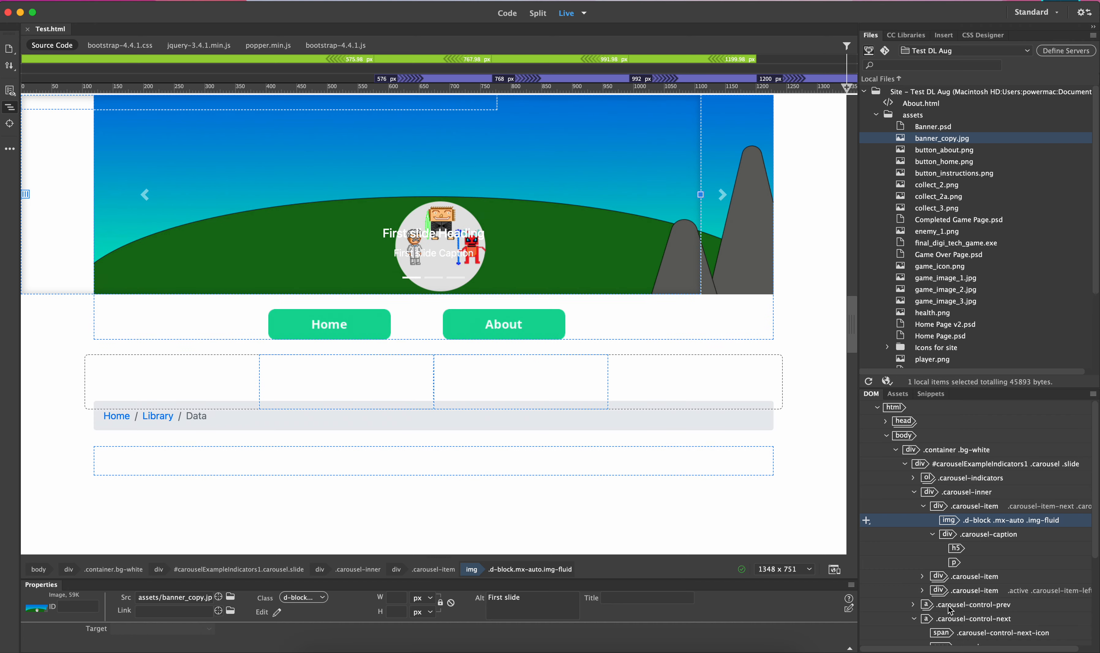
Step: Delete the carousel's previous and next controls from the page structure
{"action": "left_click", "coordinate": [947, 606]}
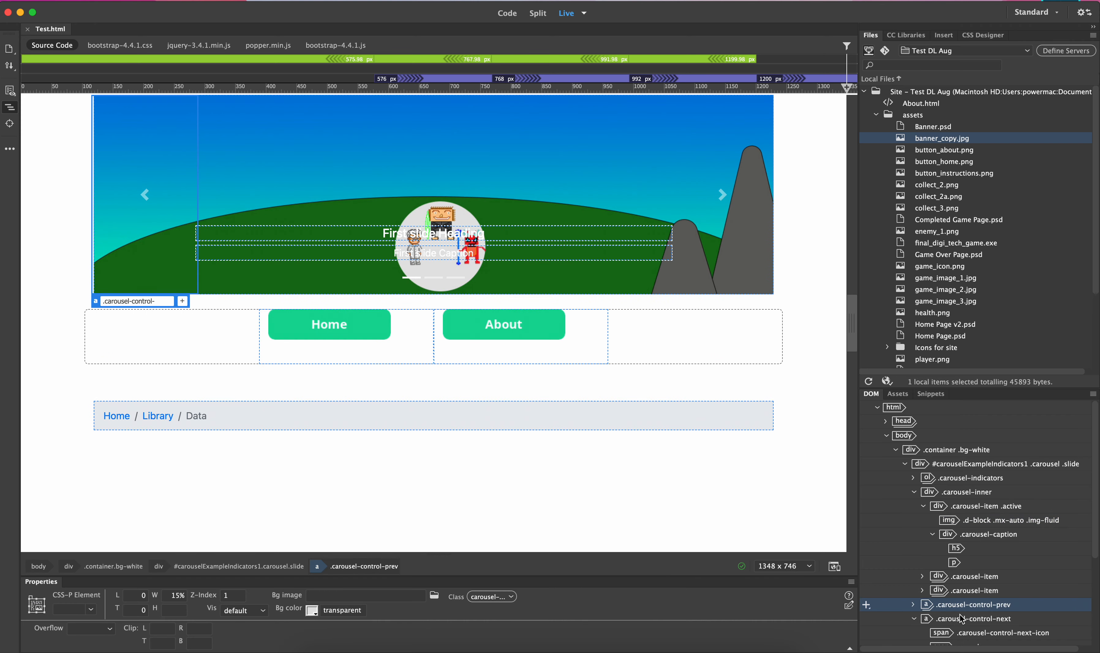
{"action": "left_click", "coordinate": [959, 615], "text": "shift"}
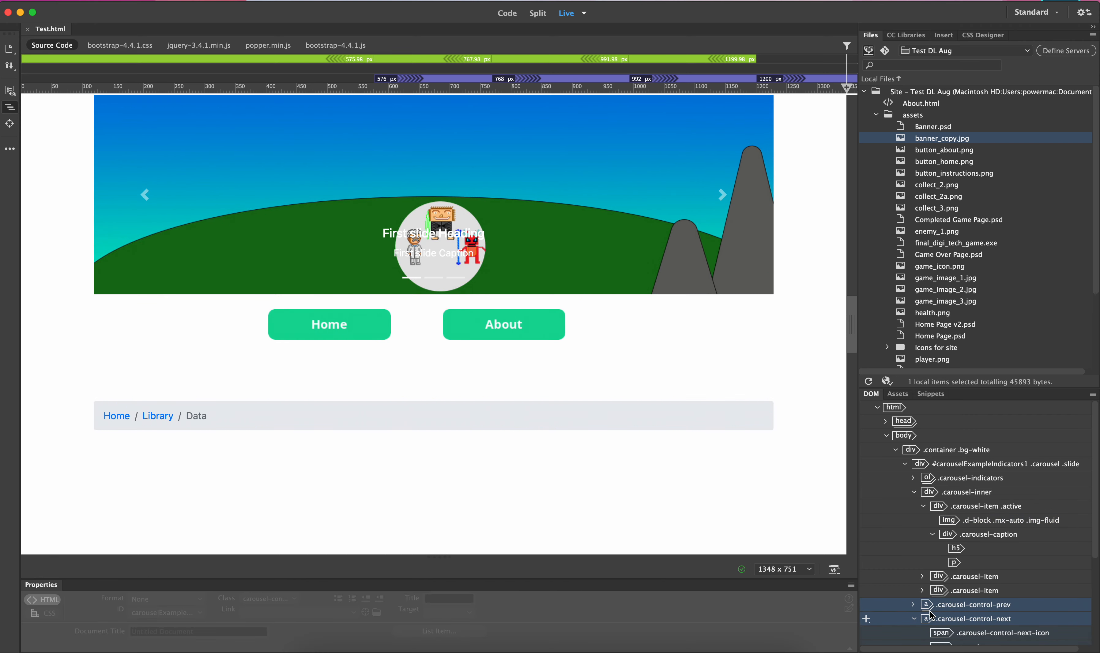
{"action": "key", "text": "Delete"}
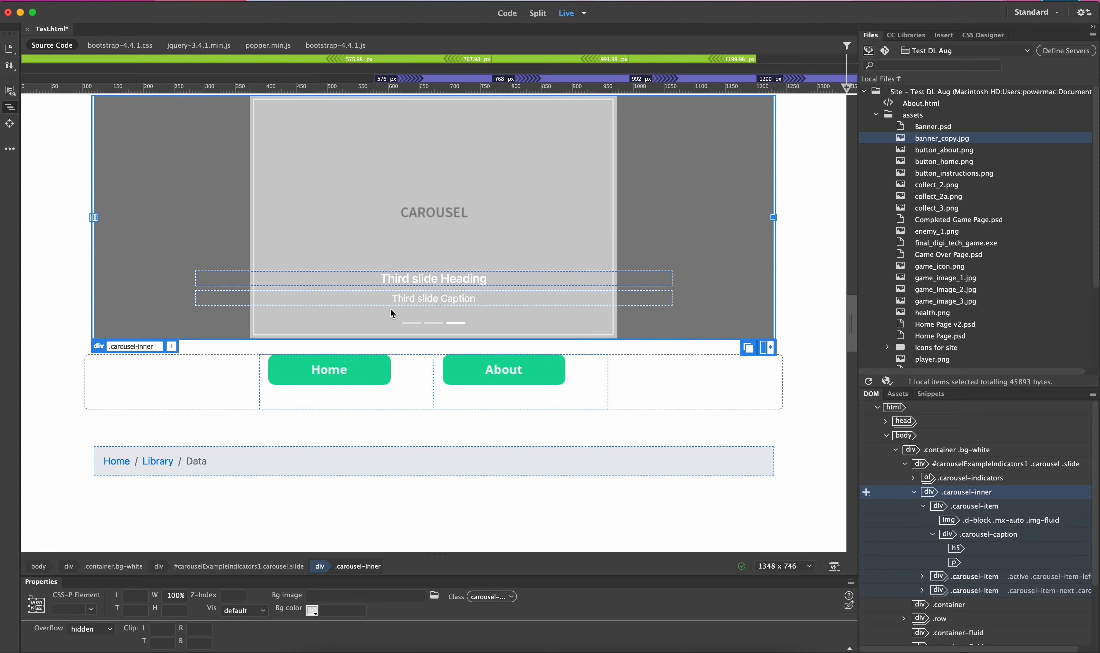
Step: Try to delete the second slide's code in Split view, and undo the deletion
{"action": "left_click", "coordinate": [537, 14]}
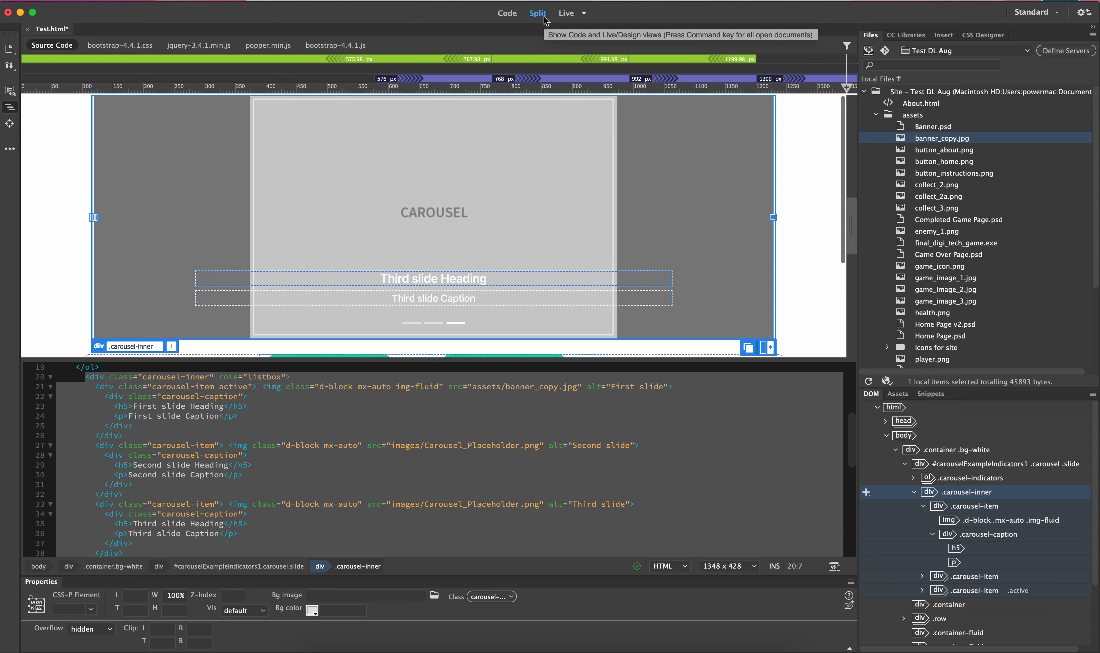
{"action": "left_click", "coordinate": [326, 456]}
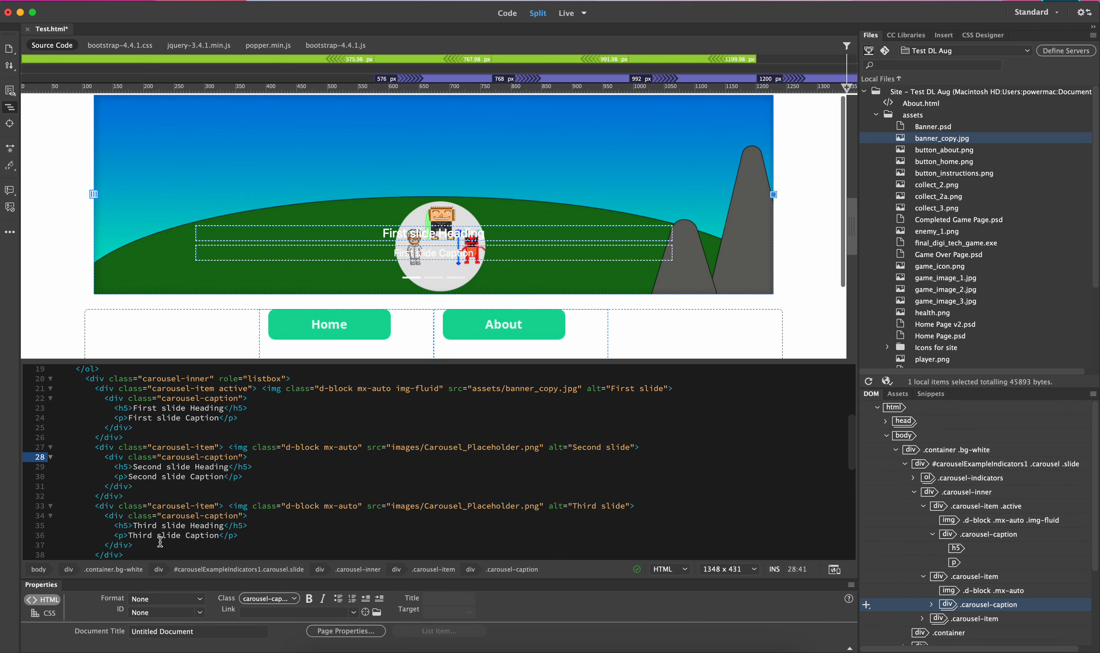
{"action": "left_click_drag", "start_coordinate": [95, 447], "coordinate": [164, 492]}
{"action": "left_click", "coordinate": [164, 492]}
{"action": "left_click", "coordinate": [119, 447]}
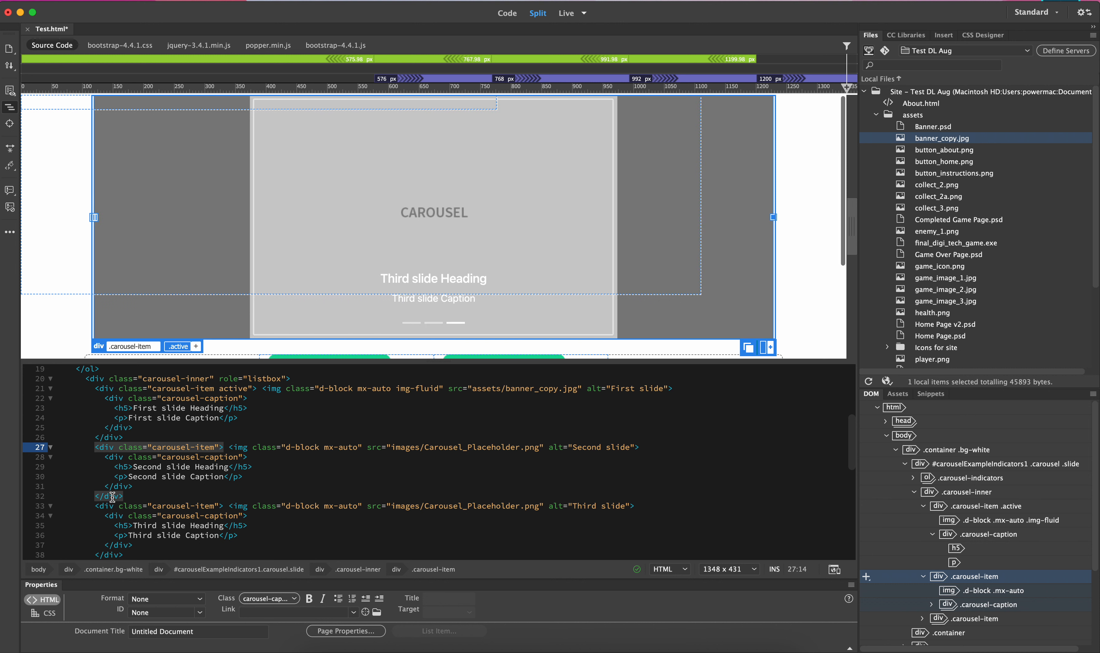
{"action": "left_click_drag", "start_coordinate": [134, 486], "coordinate": [90, 446]}
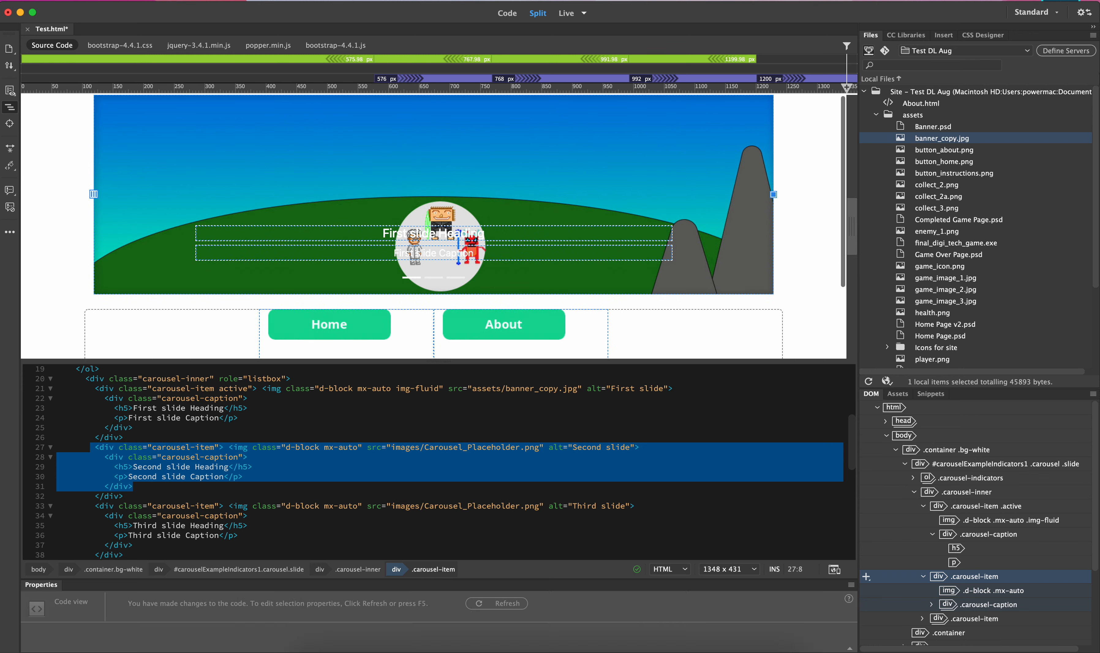
{"action": "key", "text": "BackSpace"}
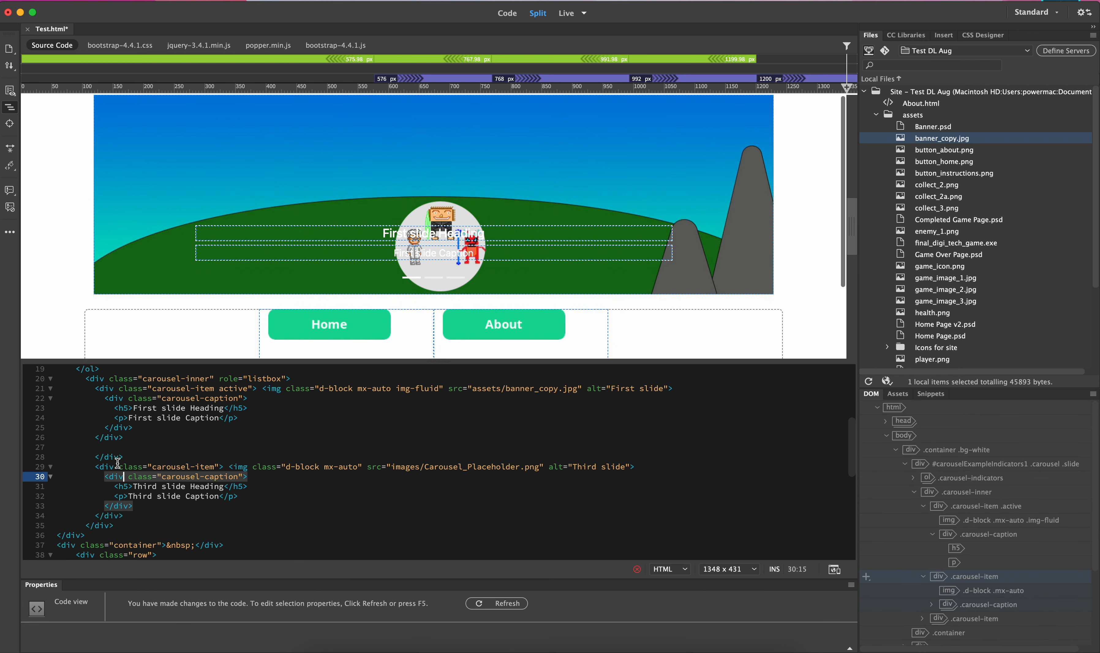
{"action": "left_click", "coordinate": [118, 458]}
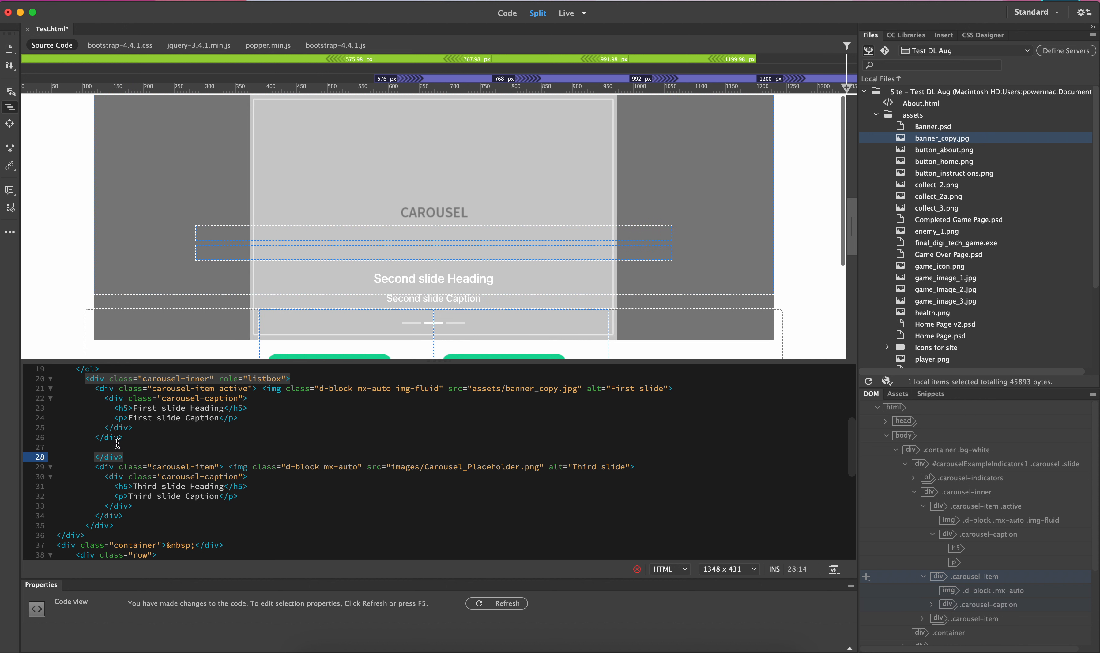
{"action": "left_click", "coordinate": [118, 439]}
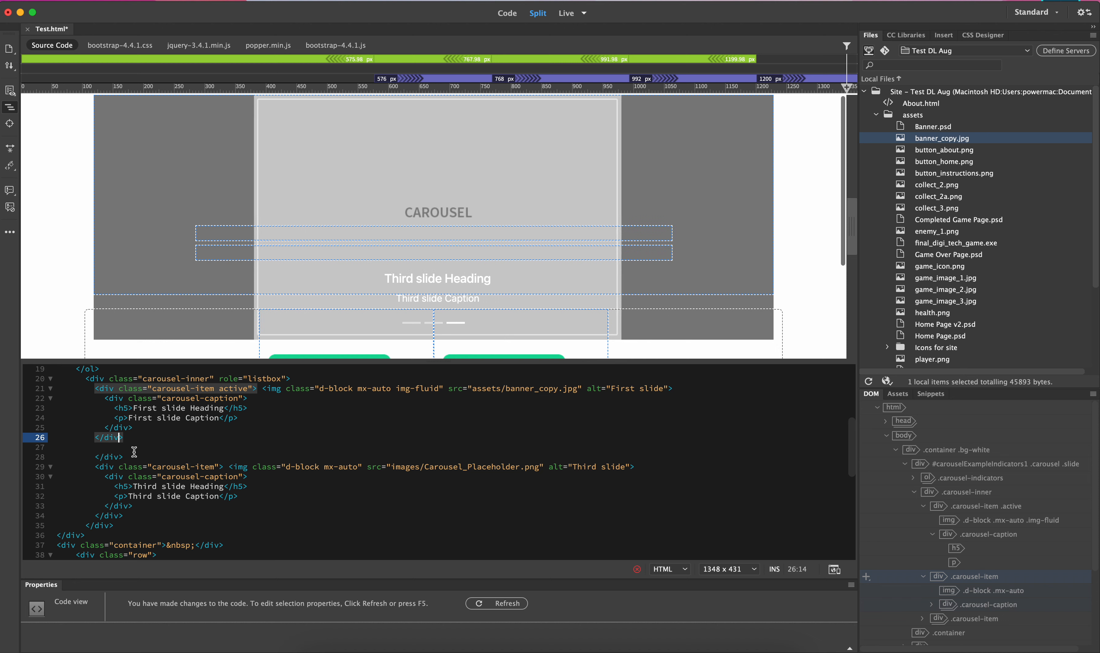
{"action": "key", "text": "super+z"}
{"action": "left_click", "coordinate": [124, 457]}
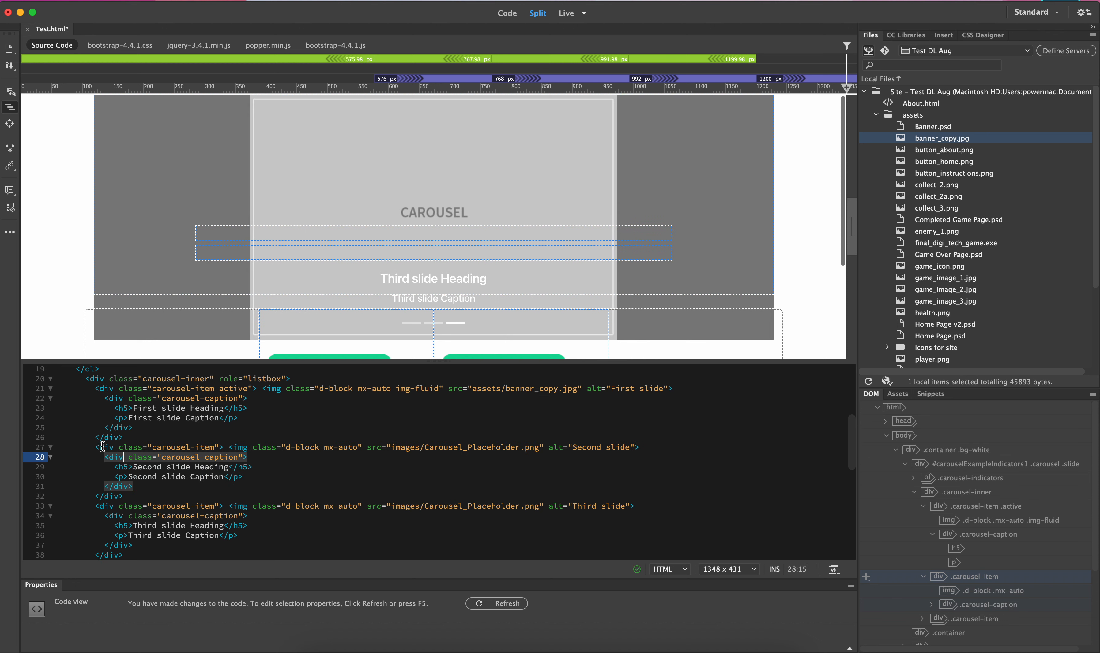
Step: Delete the complete carousel-item blocks of the second and third slides from the page's source code
{"action": "left_click", "coordinate": [507, 13]}
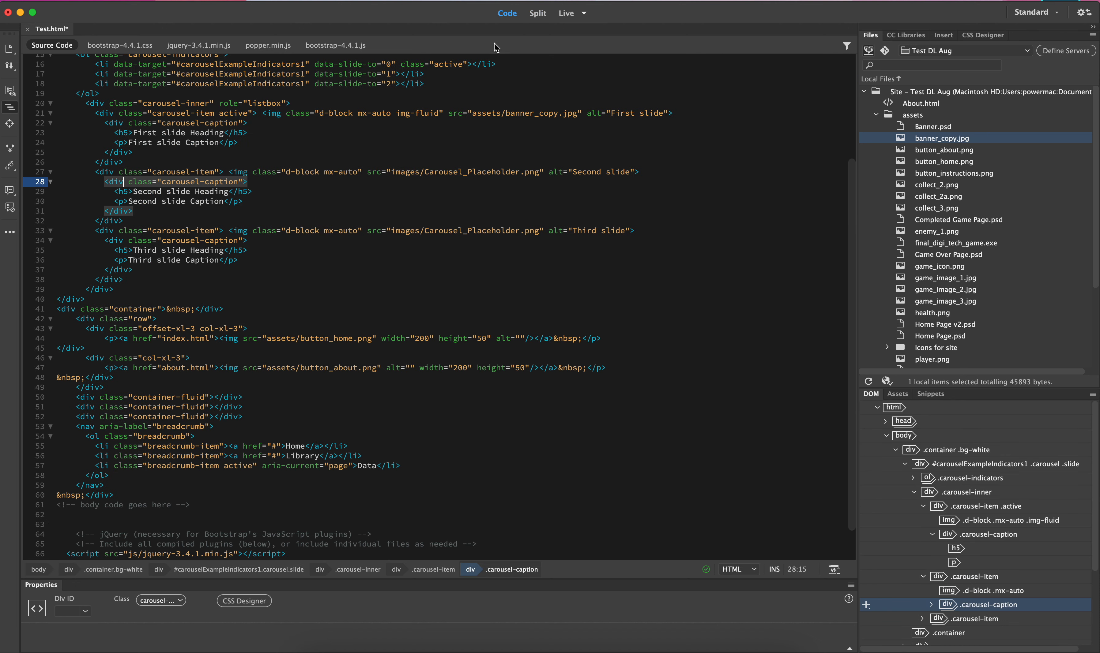
{"action": "scroll", "coordinate": [215, 263], "scroll_direction": "up", "scroll_amount": 3}
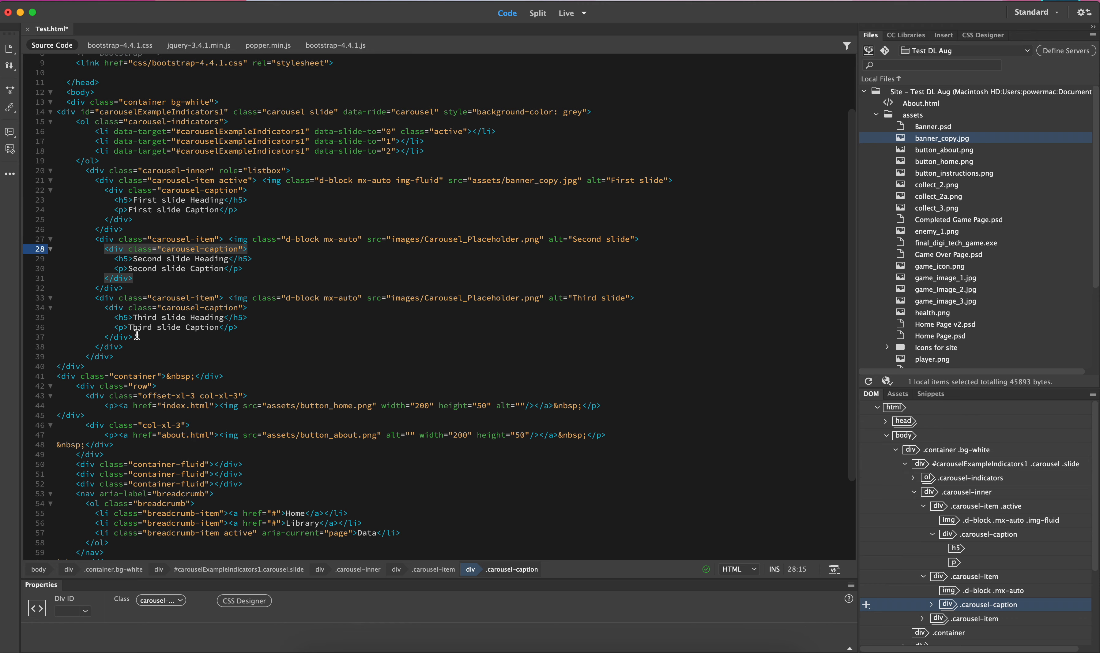
{"action": "left_click", "coordinate": [110, 248]}
{"action": "left_click", "coordinate": [110, 240]}
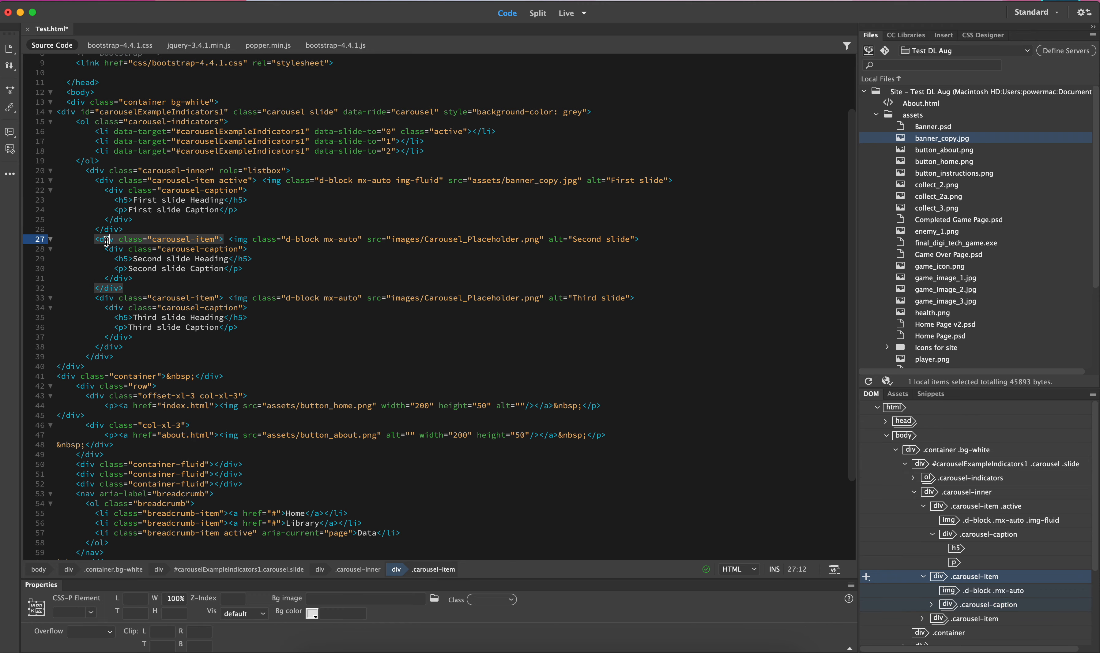
{"action": "left_click_drag", "start_coordinate": [96, 240], "coordinate": [154, 288]}
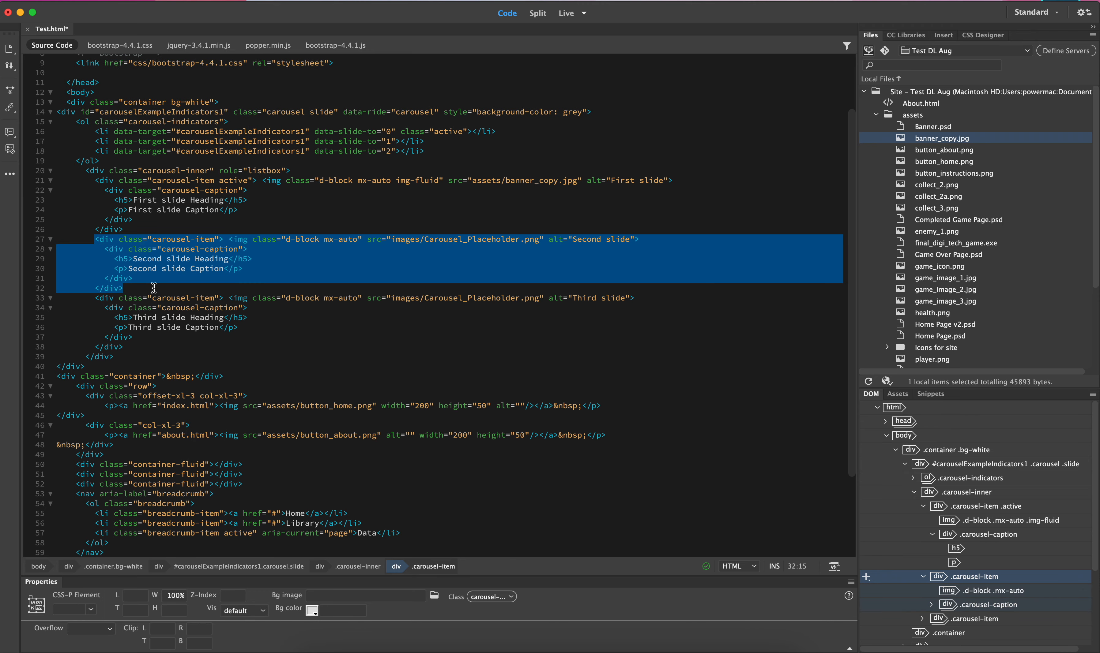
{"action": "key", "text": "Delete"}
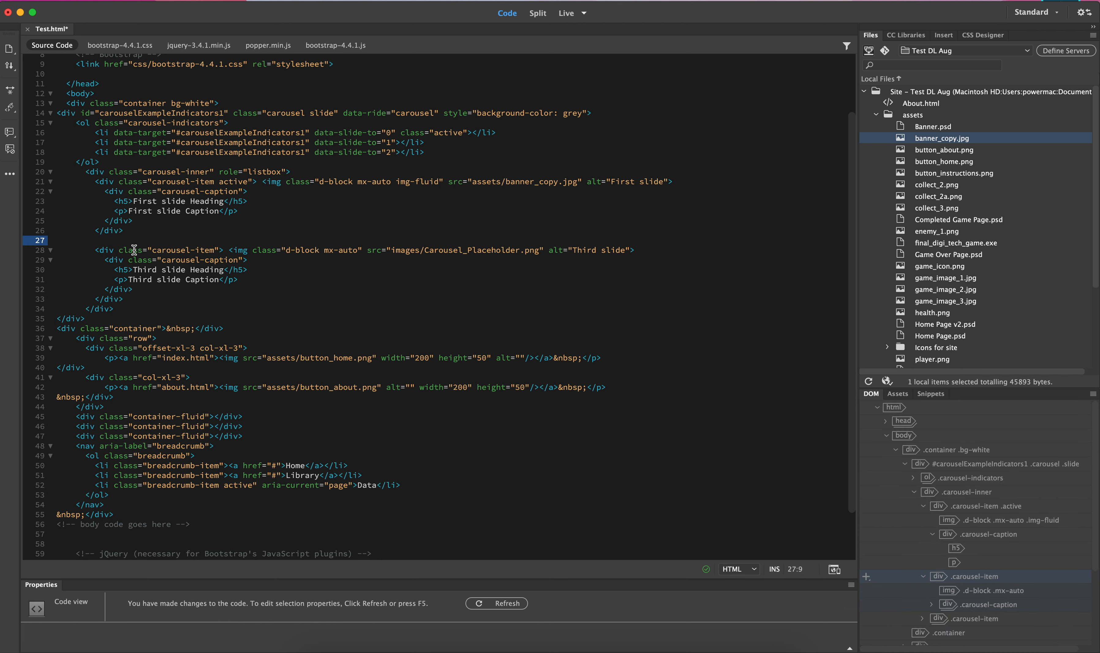
{"action": "left_click_drag", "start_coordinate": [95, 248], "coordinate": [149, 296]}
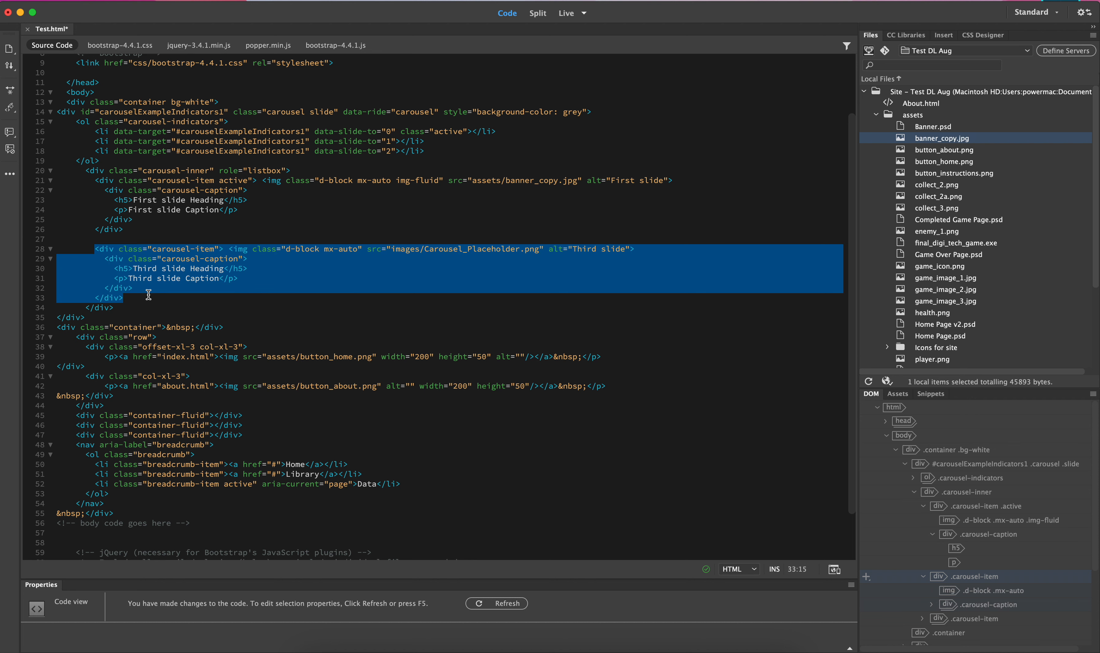
{"action": "key", "text": "BackSpace"}
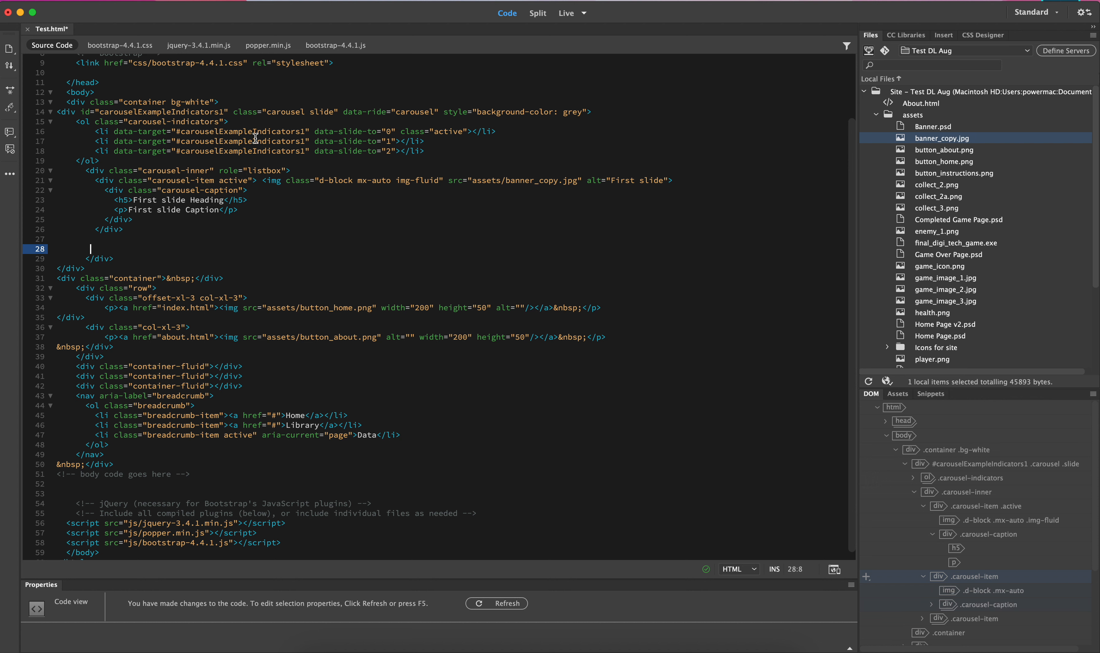
Step: Delete the indicator items for data-slide-to 1 and 2 in the source code, and remove the remaining carousel-indicators list in Live view
{"action": "left_click", "coordinate": [403, 152]}
{"action": "left_click_drag", "start_coordinate": [424, 152], "coordinate": [48, 141]}
{"action": "key", "text": "BackSpace"}
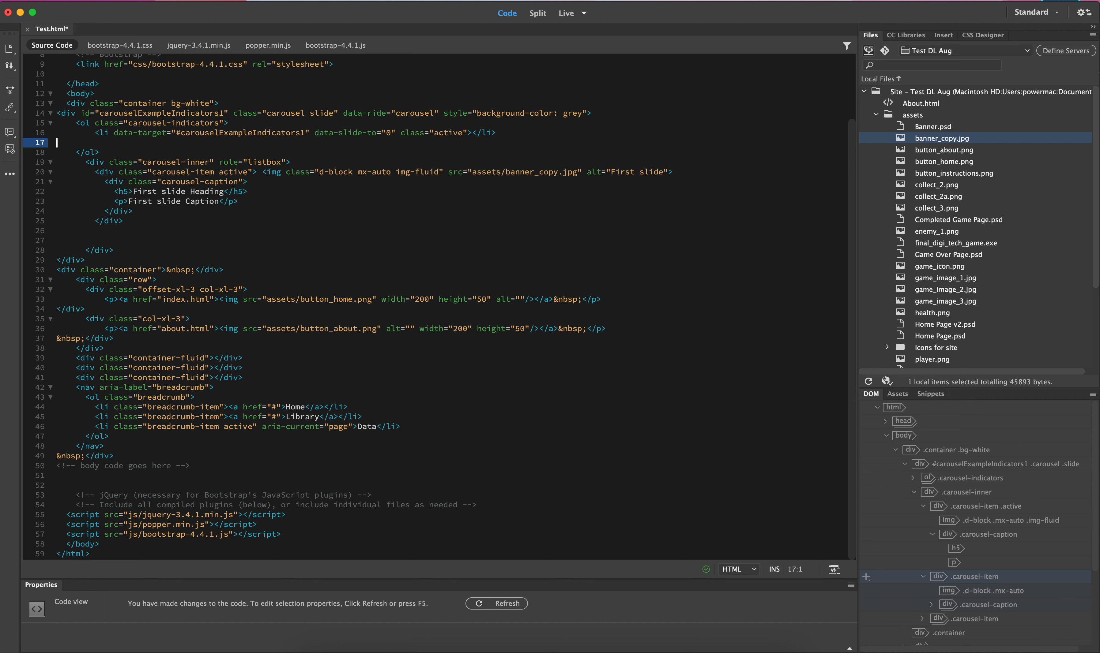
{"action": "key", "text": "BackSpace"}
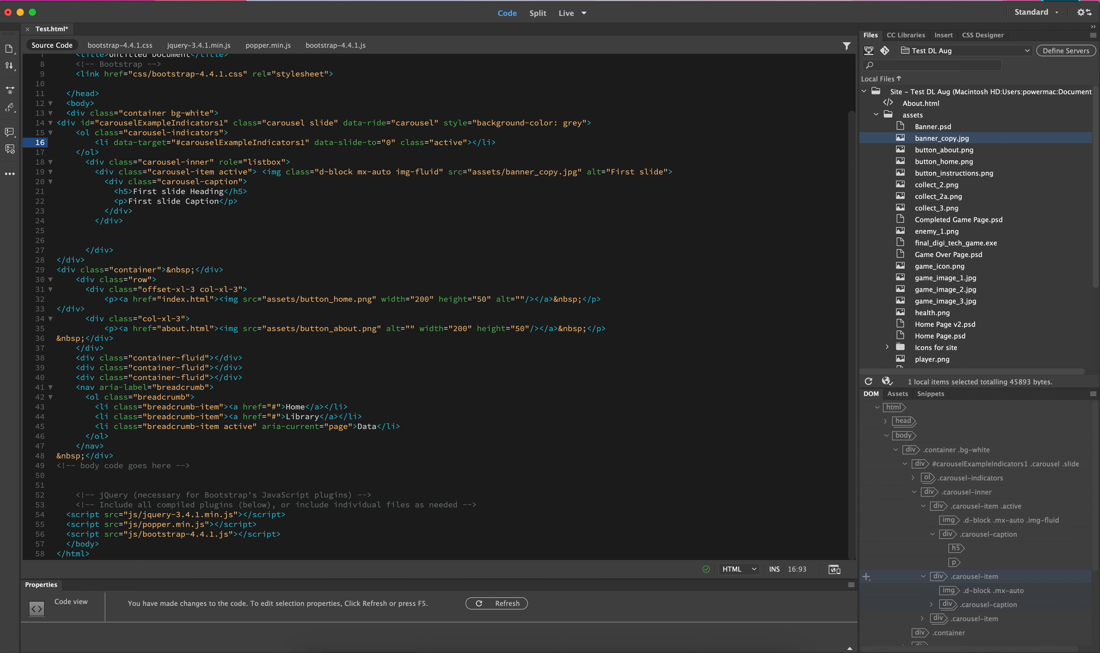
{"action": "scroll", "coordinate": [357, 189], "scroll_direction": "up", "scroll_amount": 5}
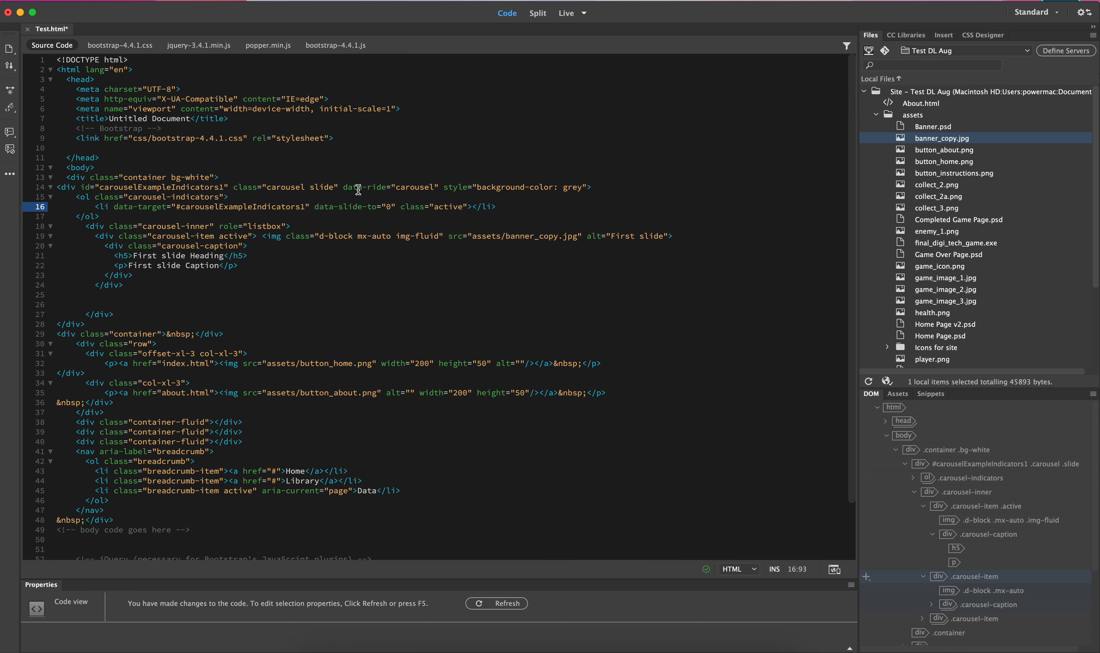
{"action": "left_click", "coordinate": [566, 13]}
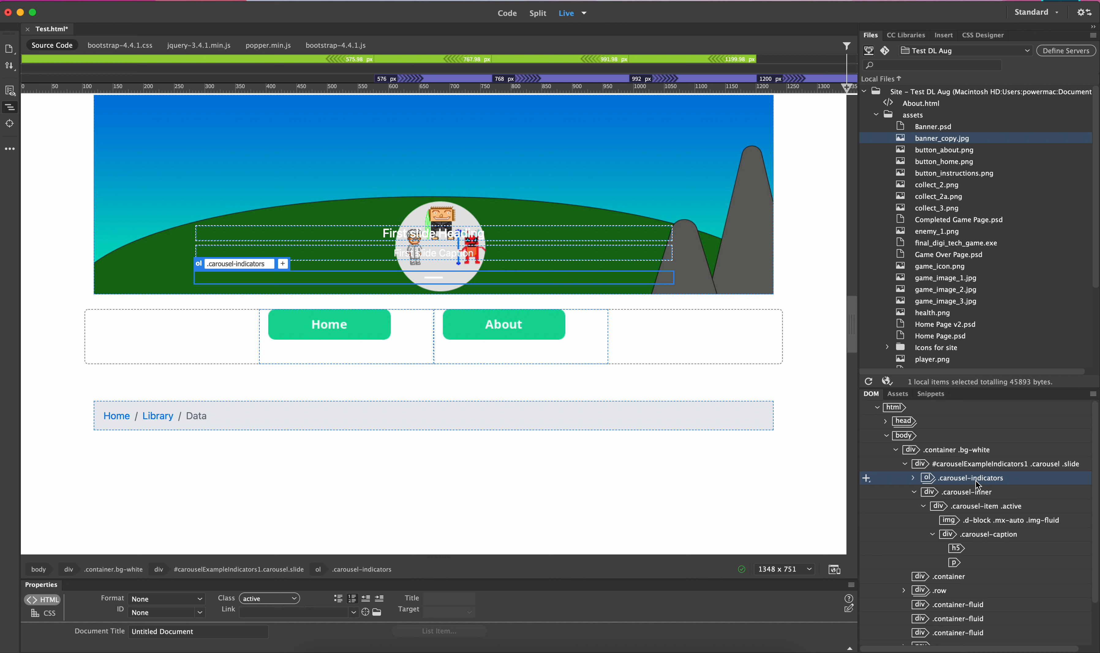
{"action": "key", "text": "Delete"}
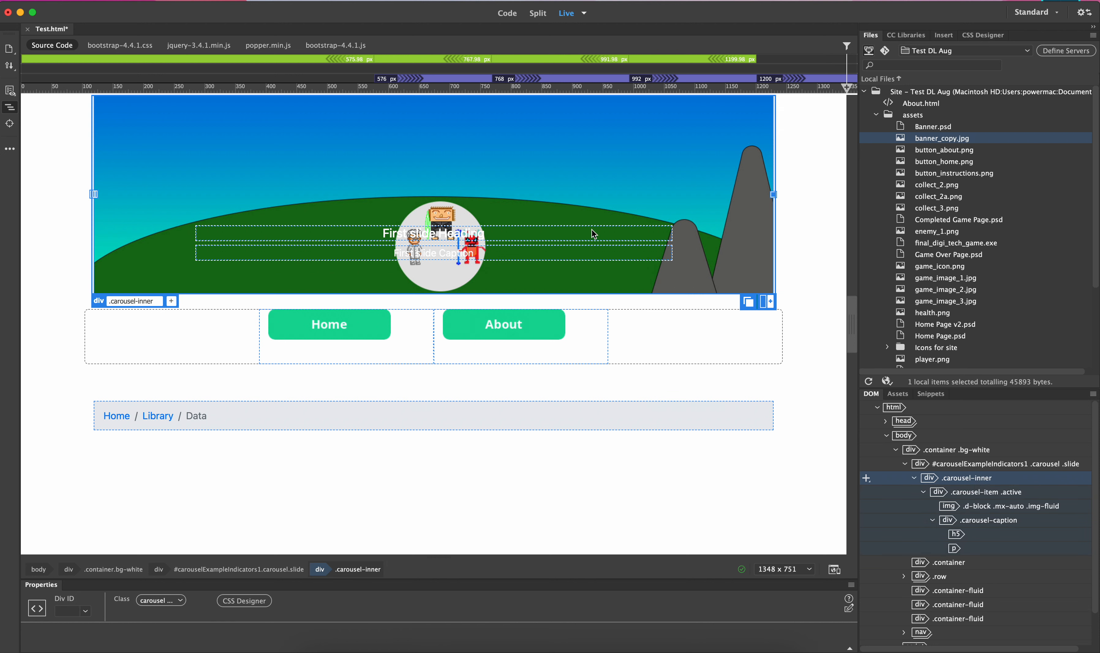
Step: Clear the placeholder text of the first slide's heading and caption on the carousel banner
{"action": "left_click", "coordinate": [494, 232]}
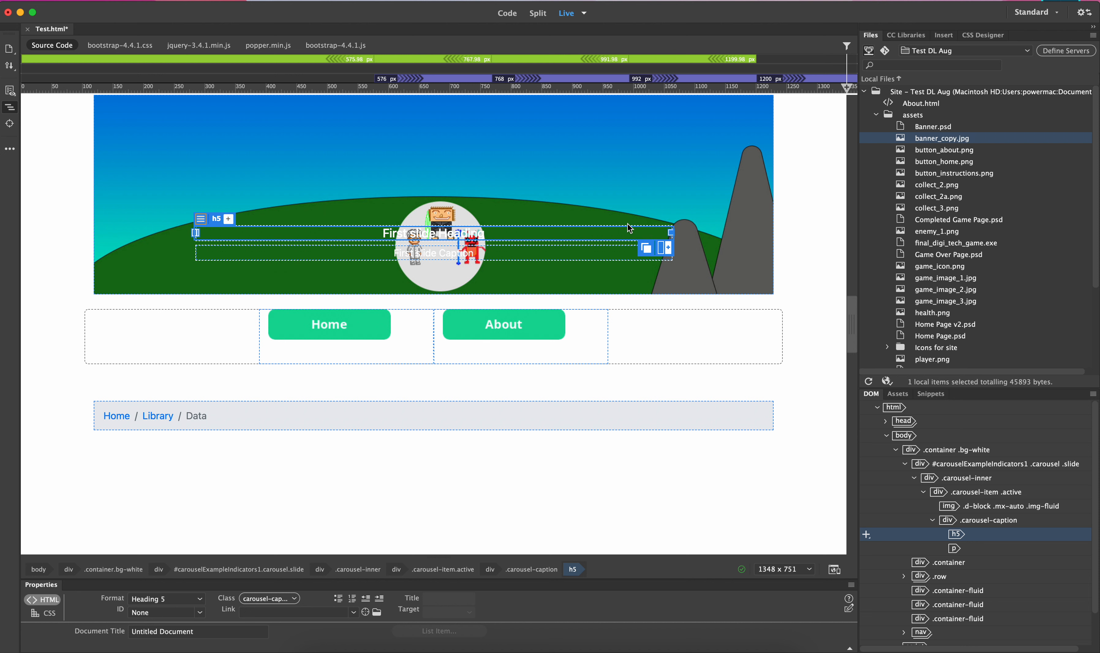
{"action": "triple_click", "coordinate": [445, 235]}
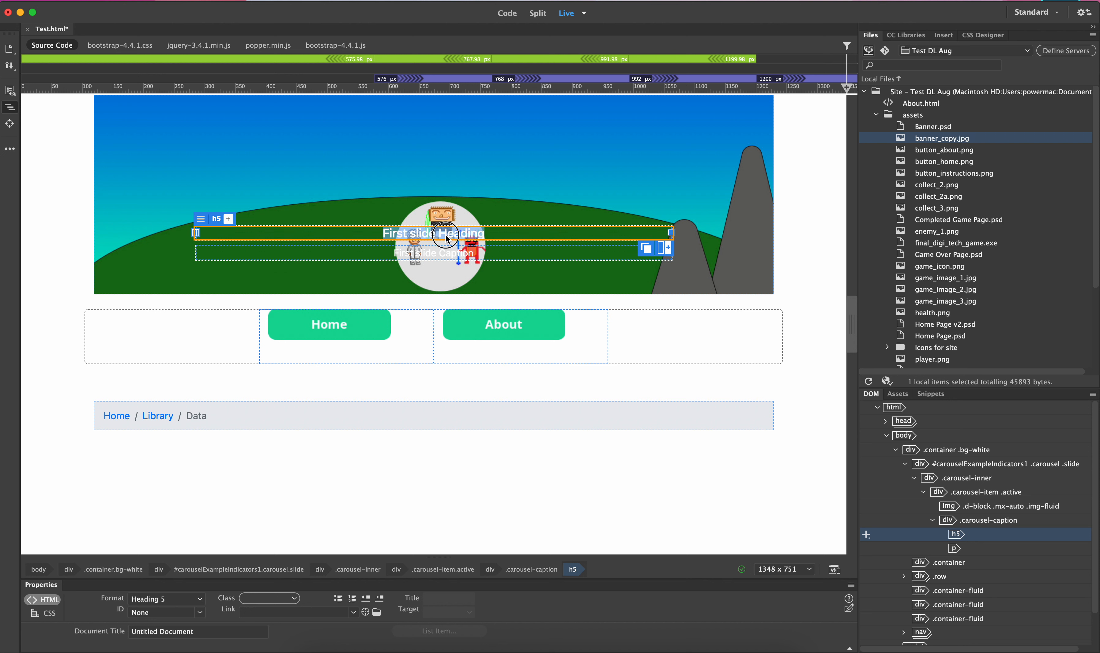
{"action": "key", "text": "BackSpace"}
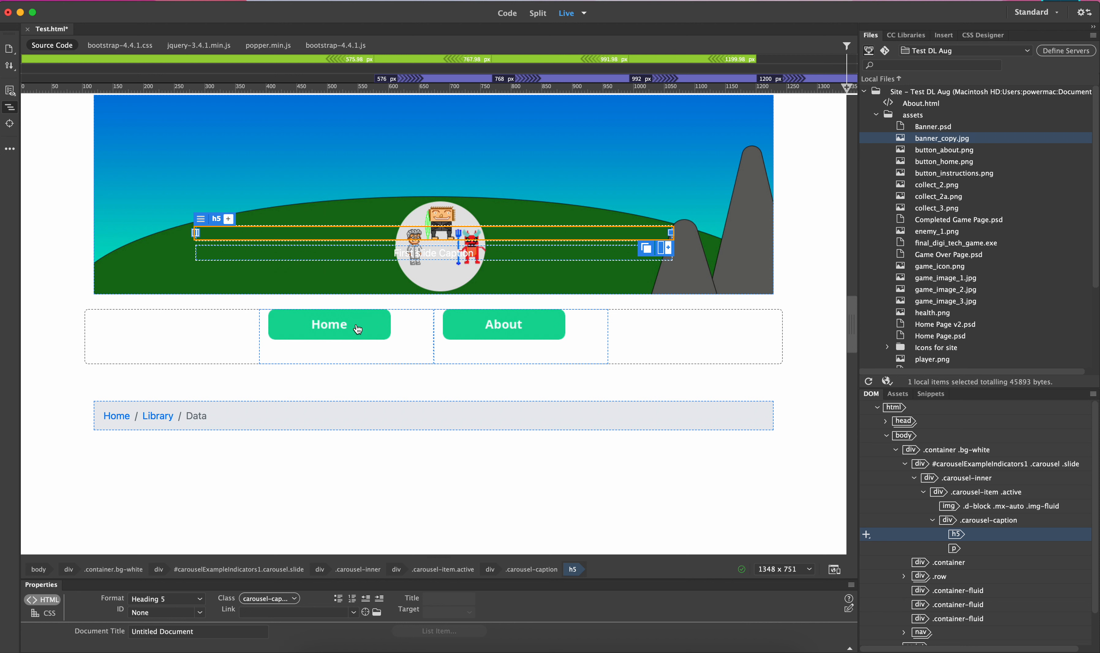
{"action": "left_click", "coordinate": [446, 258]}
{"action": "triple_click", "coordinate": [445, 255]}
{"action": "key", "text": "BackSpace"}
Step: Narrow the carousel's empty h5 heading to col-xl-4 and nest the image button_home.png from the assets folder inside it
{"action": "left_click", "coordinate": [460, 232]}
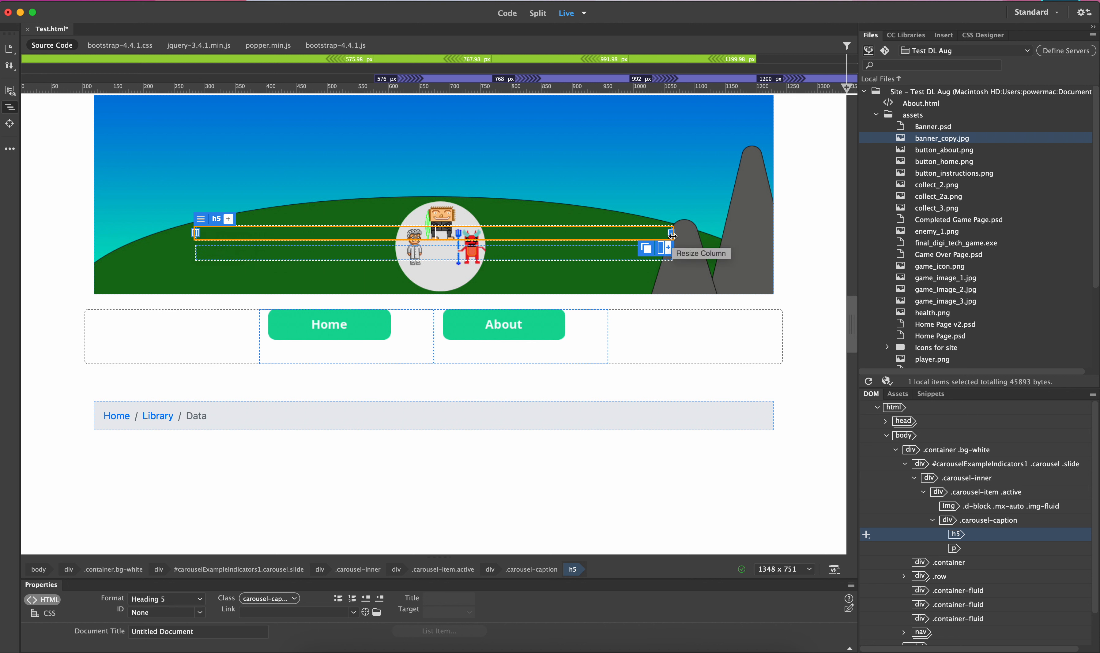
{"action": "left_click_drag", "start_coordinate": [670, 233], "coordinate": [362, 238]}
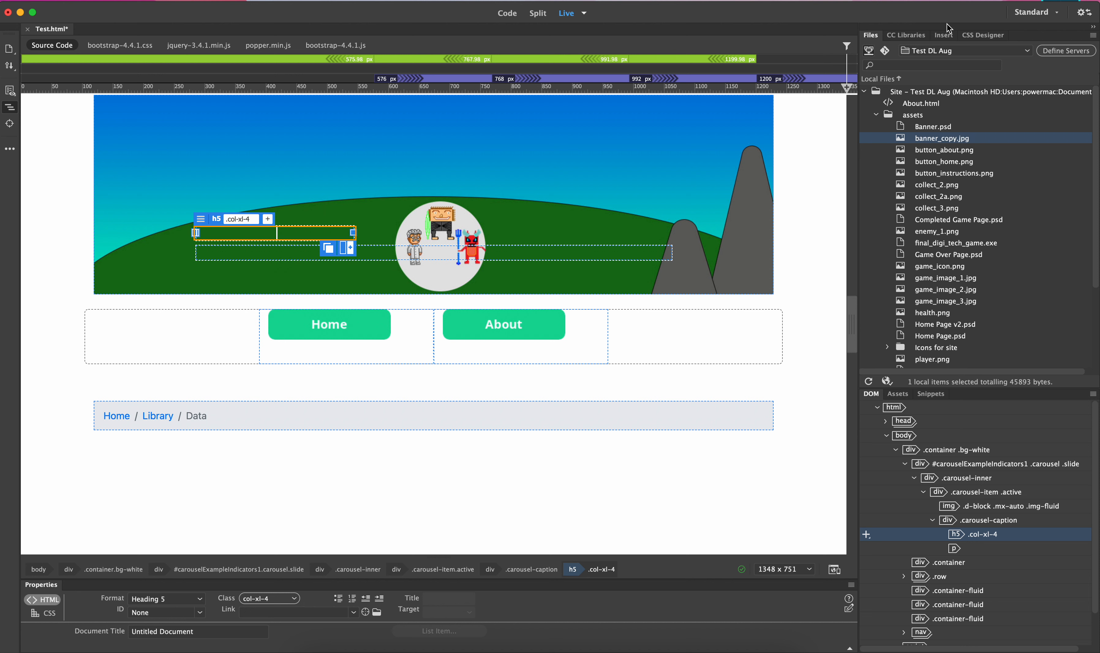
{"action": "left_click", "coordinate": [944, 35]}
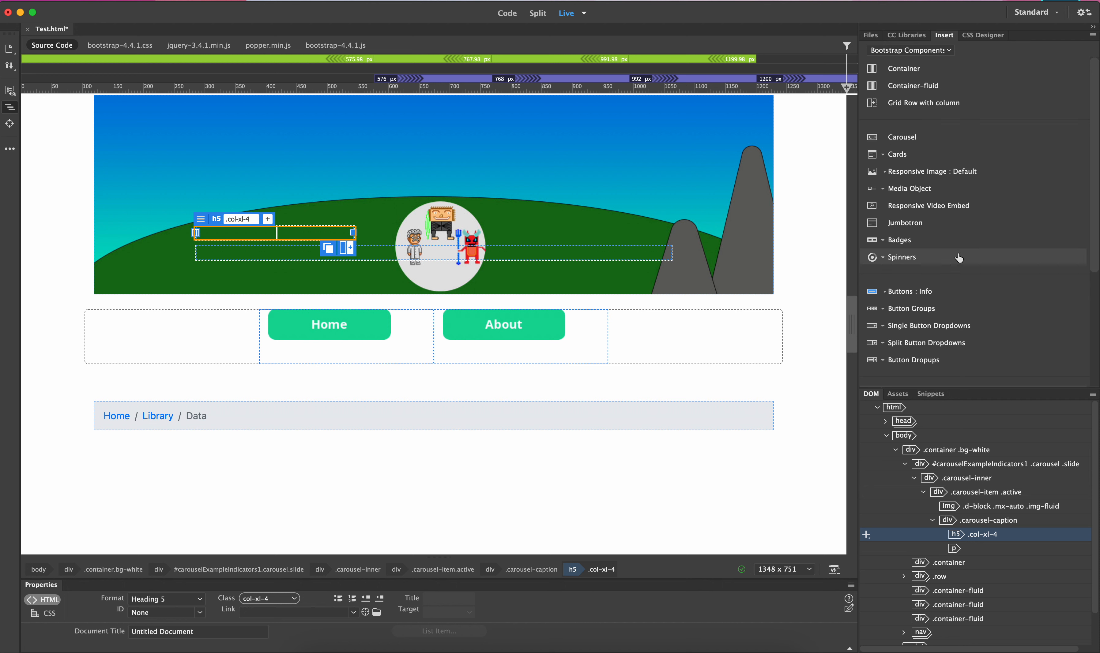
{"action": "left_click", "coordinate": [911, 49]}
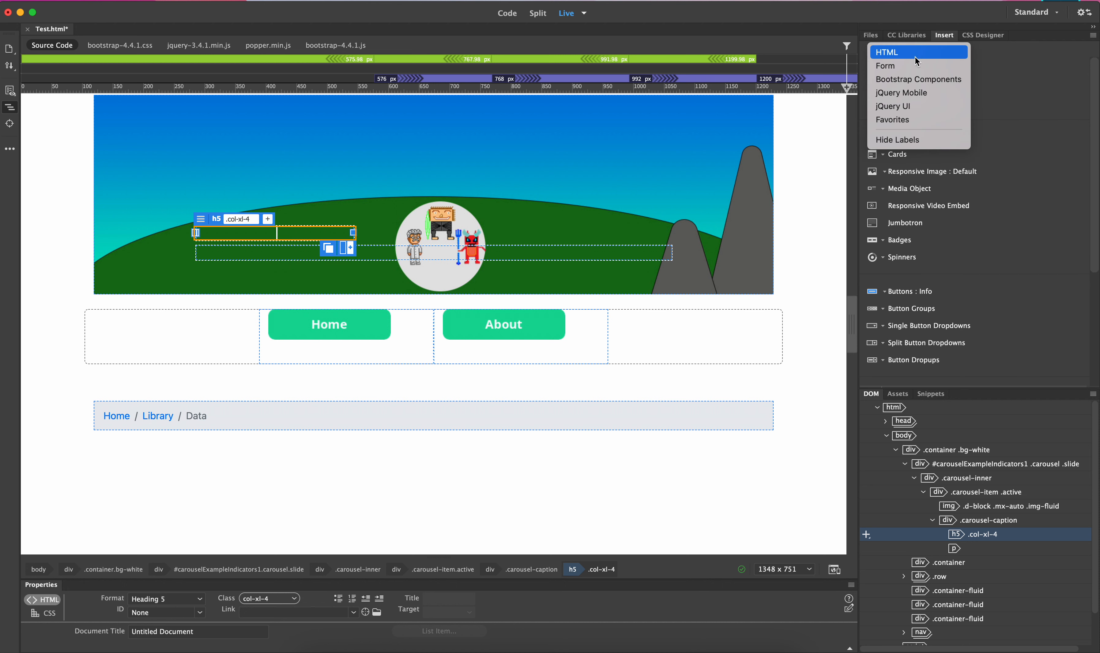
{"action": "left_click", "coordinate": [907, 55]}
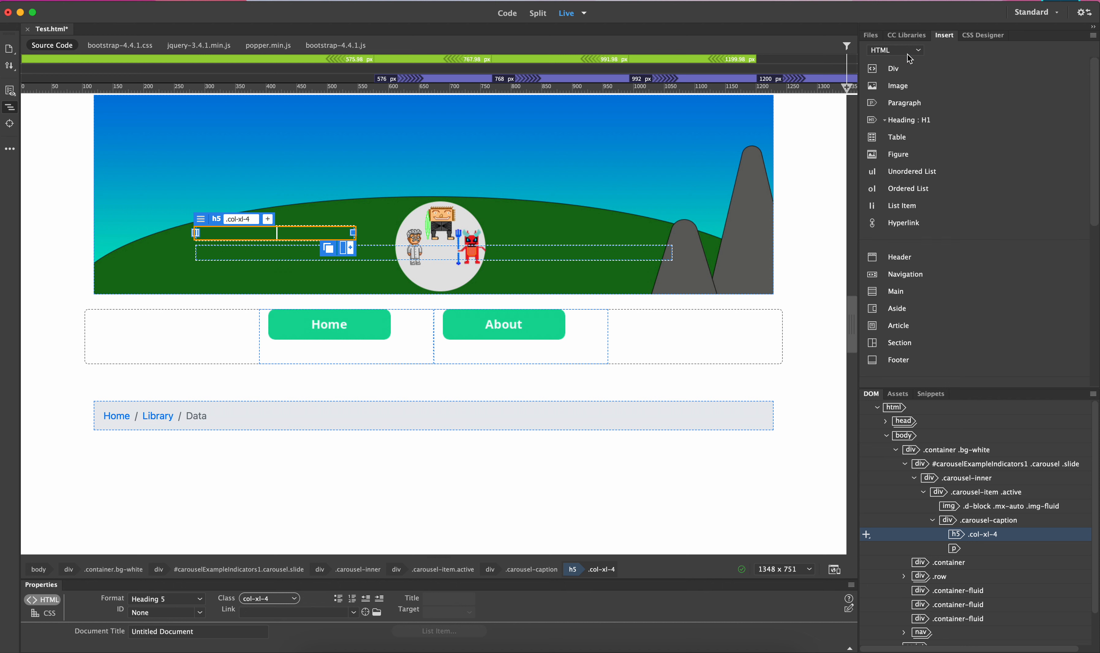
{"action": "left_click", "coordinate": [897, 85]}
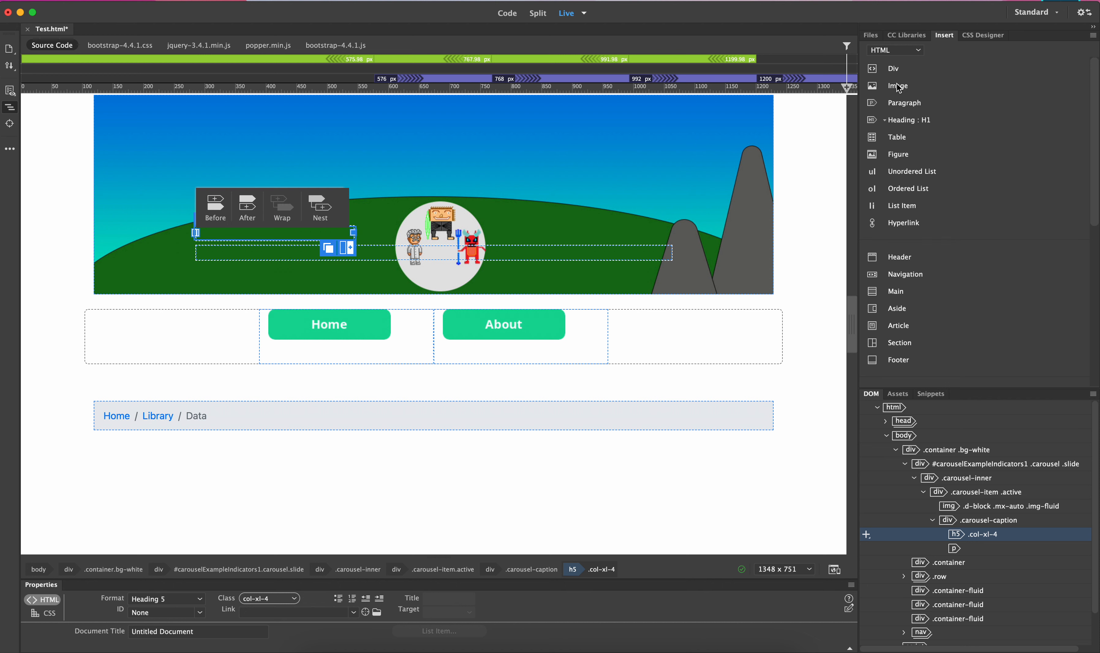
{"action": "left_click", "coordinate": [324, 217]}
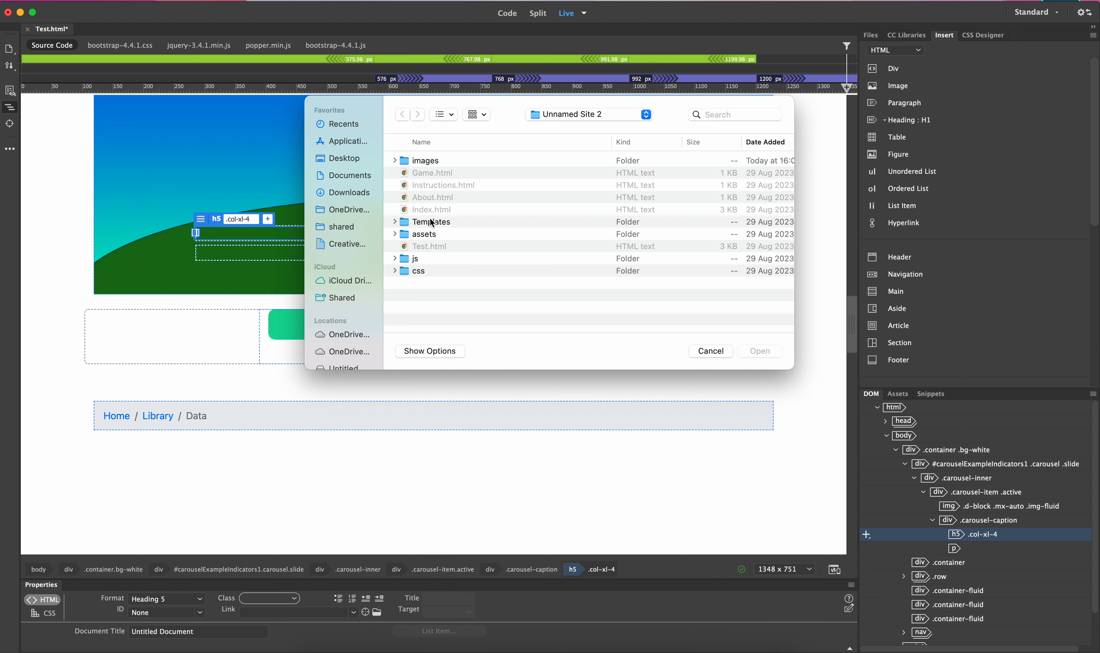
{"action": "double_click", "coordinate": [426, 234]}
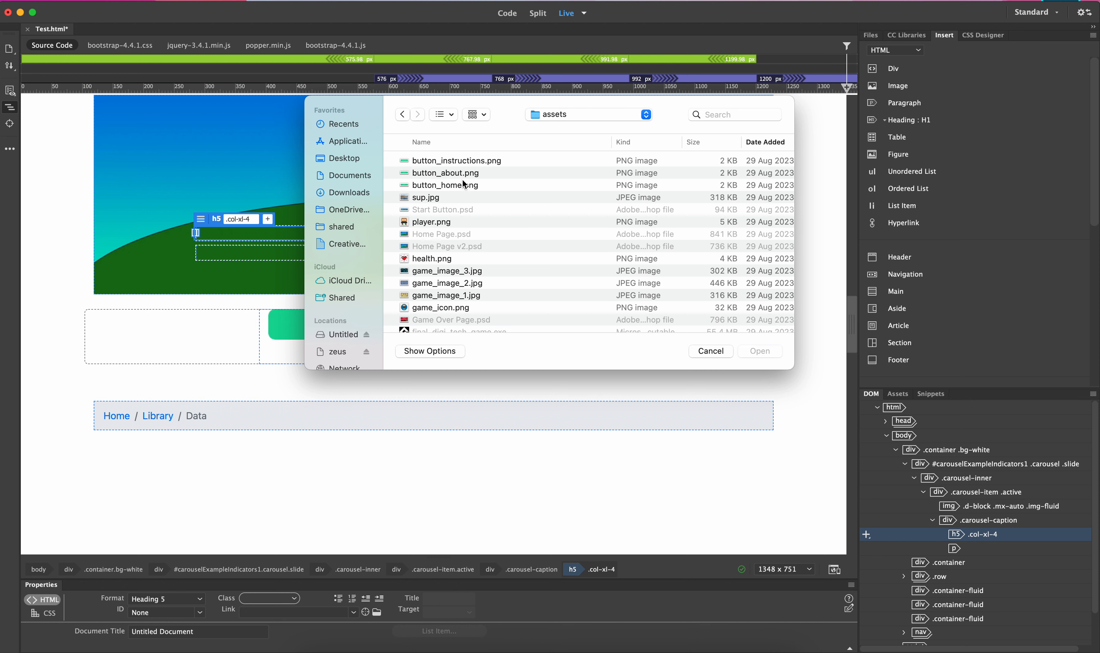
{"action": "double_click", "coordinate": [456, 185]}
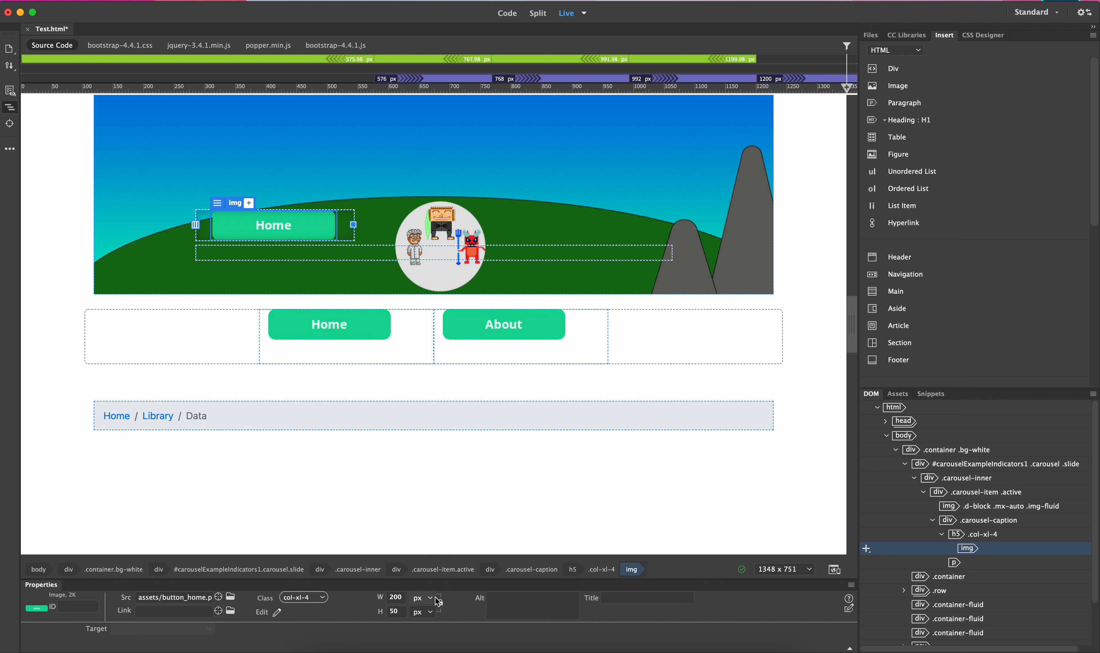
Step: Link the Home button image on the banner to index.html
{"action": "double_click", "coordinate": [396, 597]}
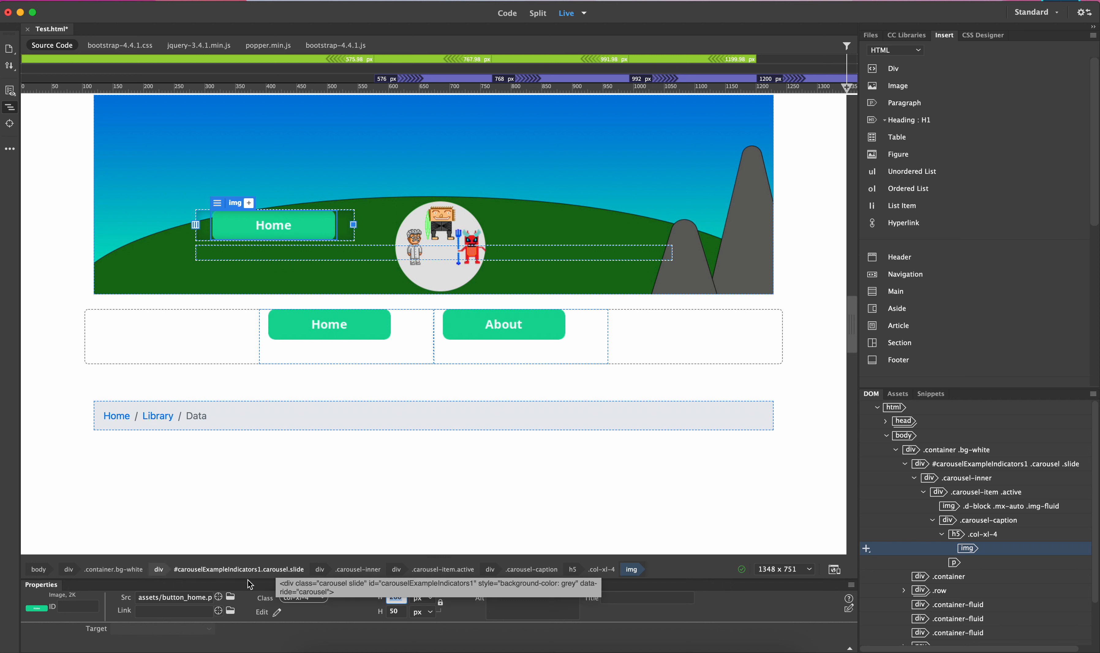
{"action": "left_click", "coordinate": [176, 612]}
{"action": "type", "text": "ind"}
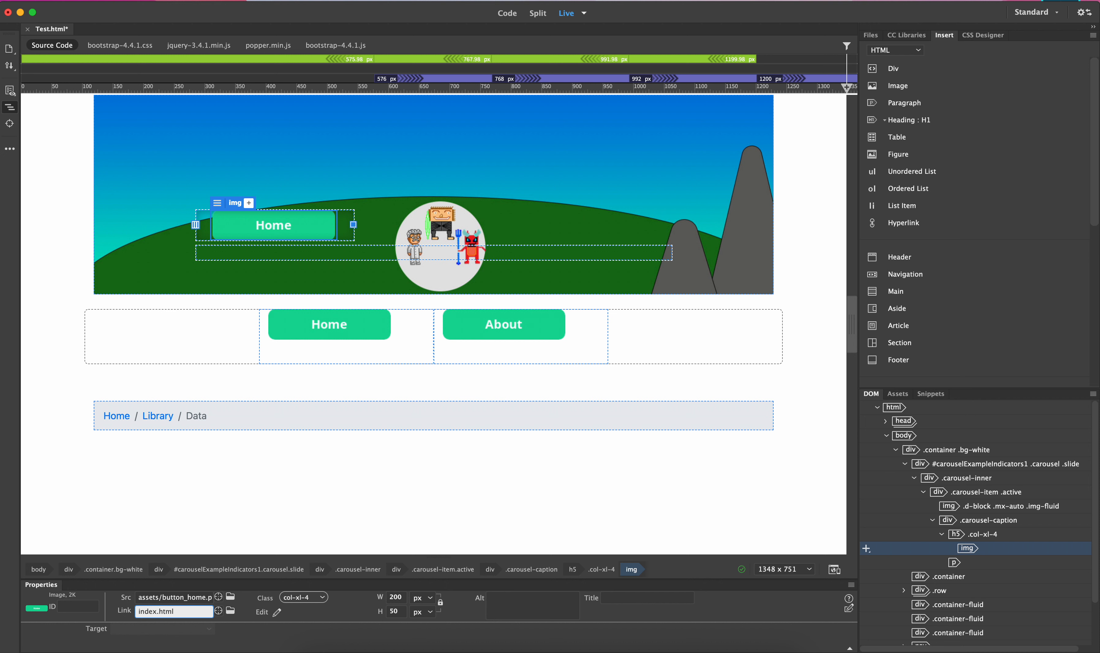
{"action": "type", "text": "ex.html"}
{"action": "key", "text": "Return"}
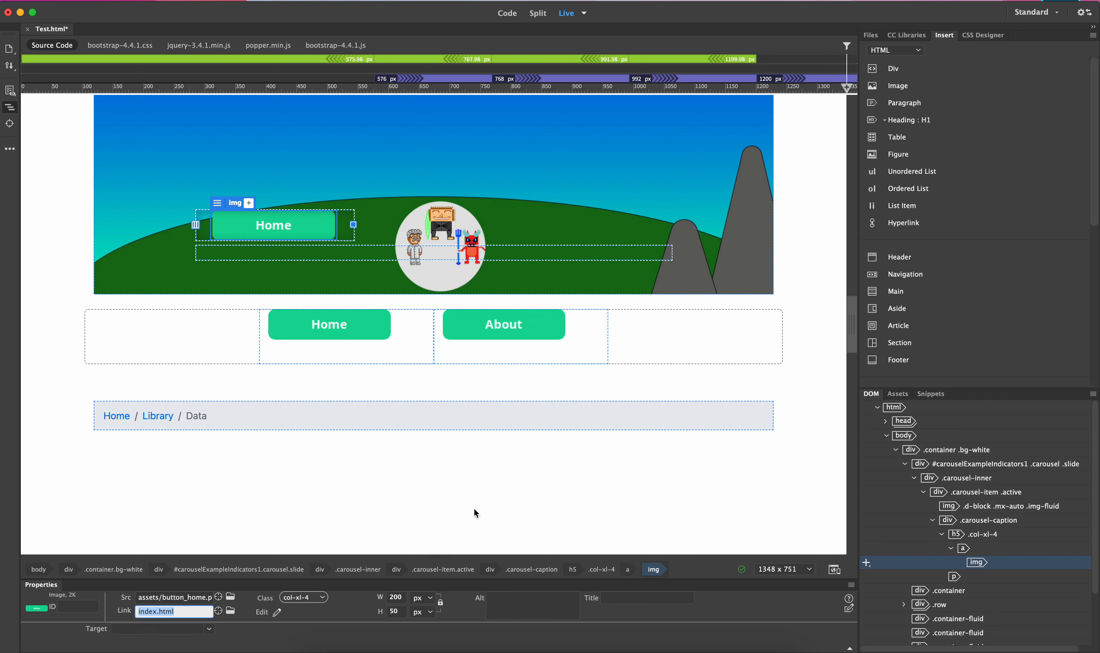
Step: Delete the empty caption paragraph below the banner's Home button from the page structure
{"action": "left_click", "coordinate": [242, 253]}
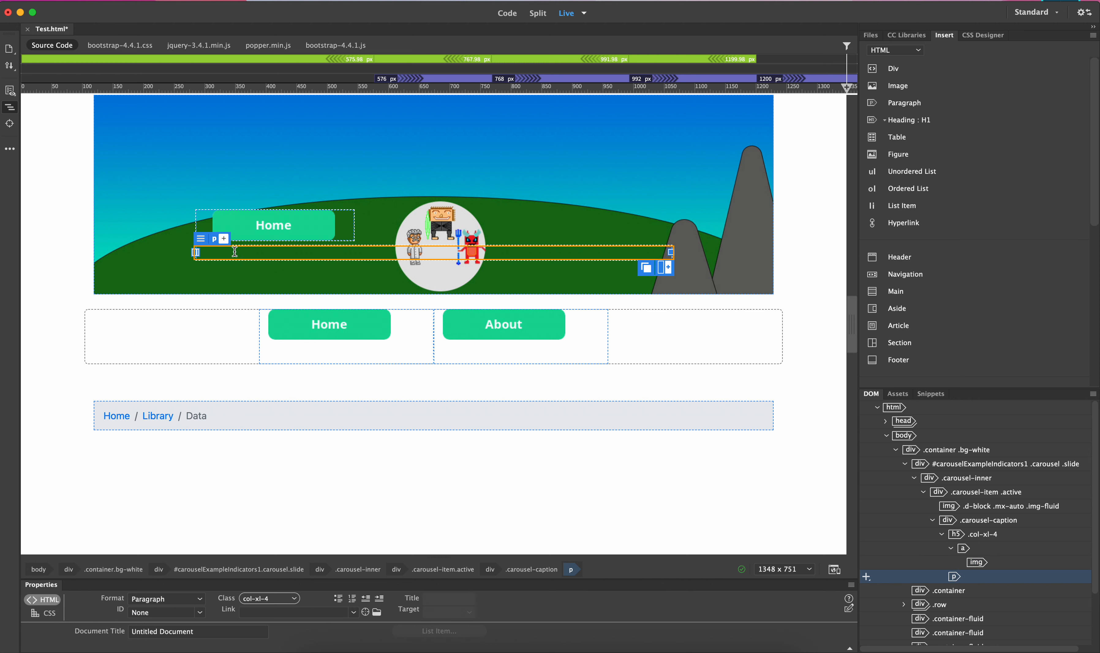
{"action": "left_click", "coordinate": [957, 584]}
{"action": "key", "text": "Delete"}
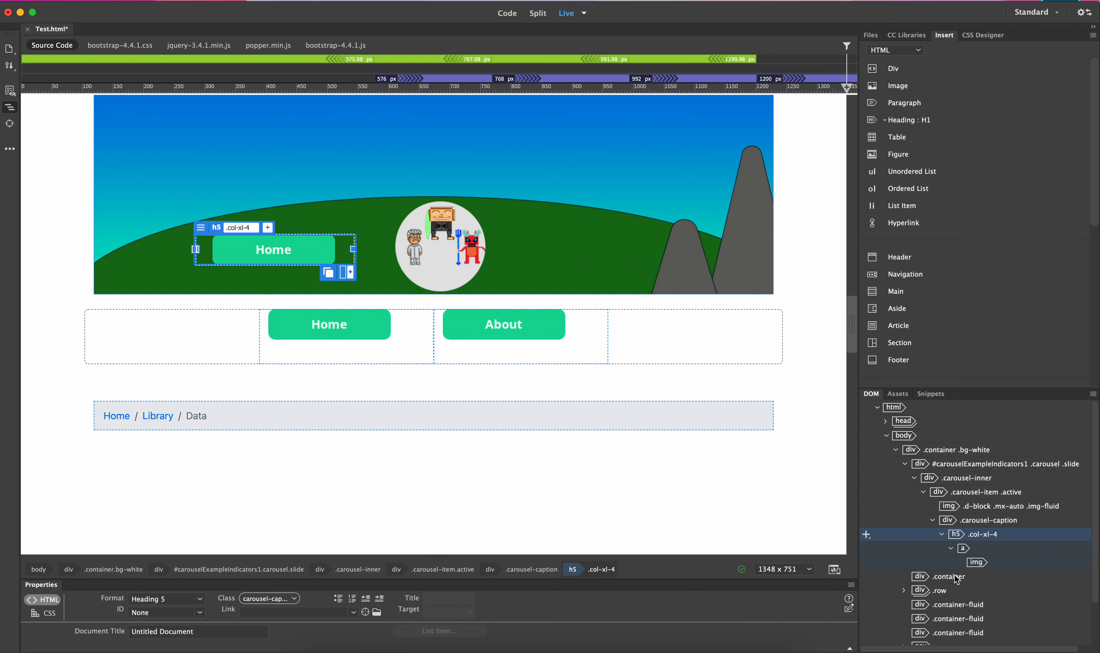
Step: Duplicate the Home button's h5 element and change the lower copy's image source to button_about.png
{"action": "right_click", "coordinate": [957, 538]}
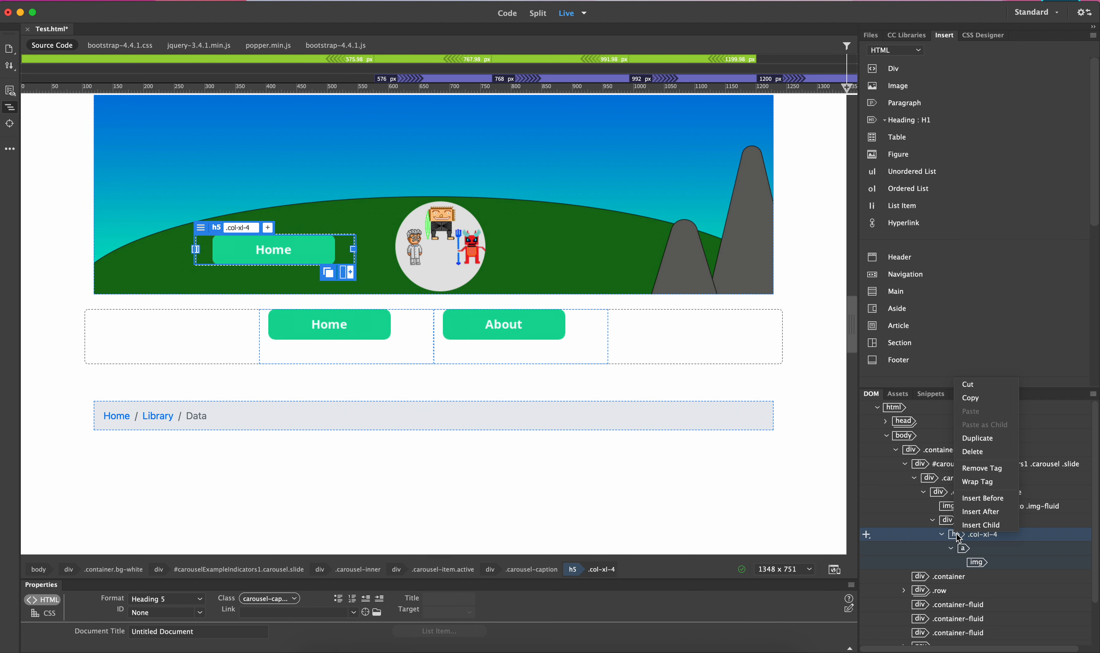
{"action": "left_click", "coordinate": [987, 440]}
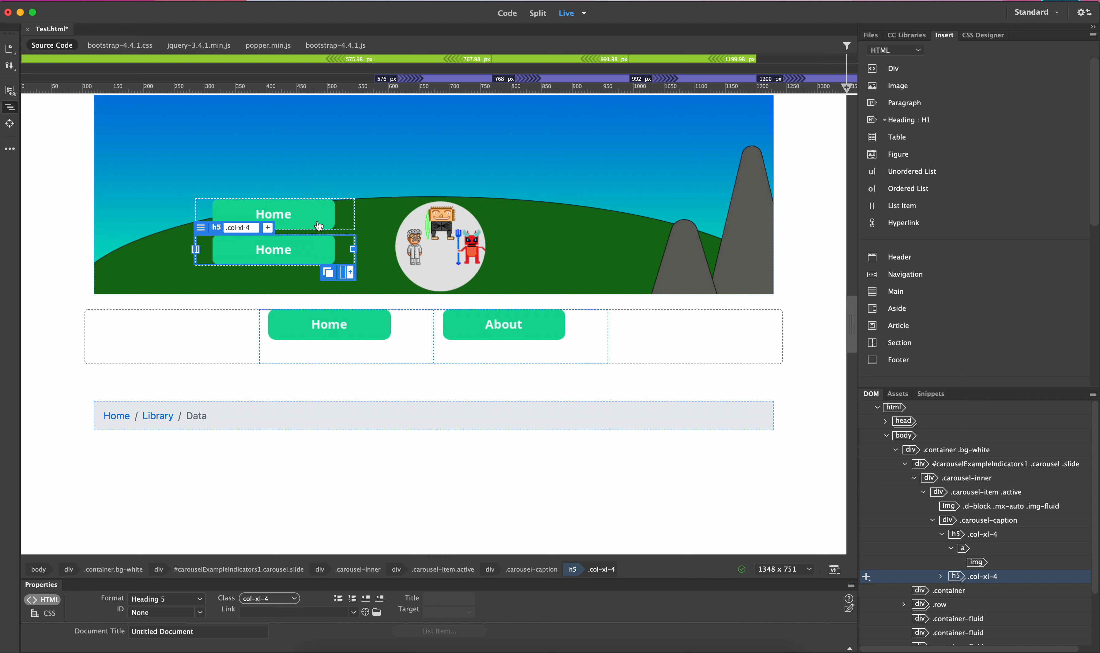
{"action": "left_click", "coordinate": [308, 251]}
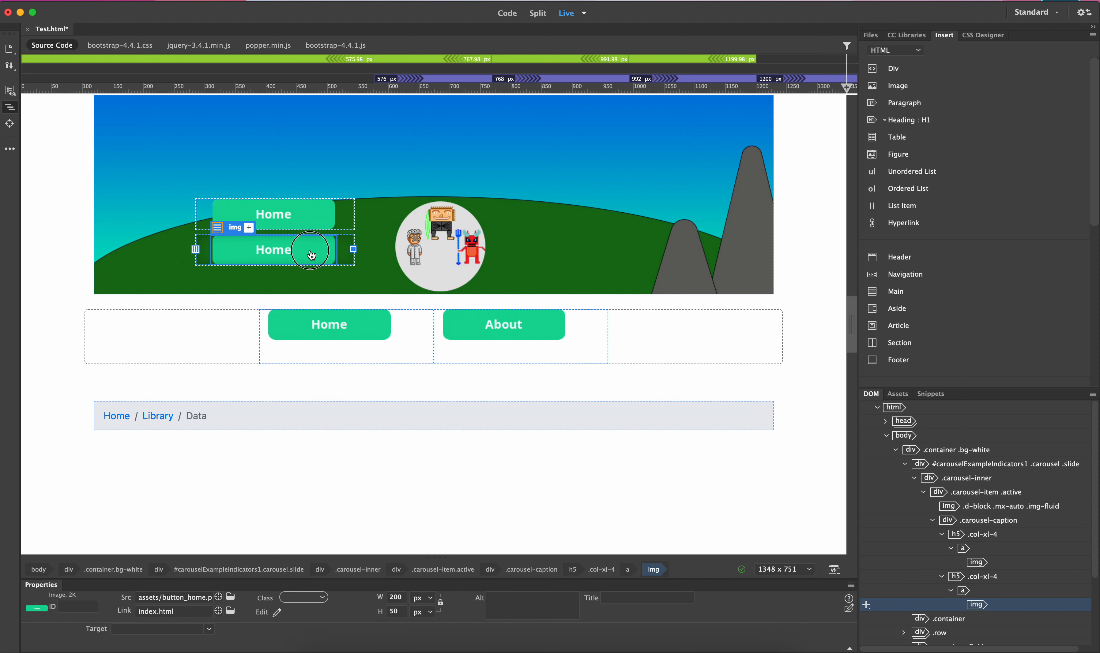
{"action": "left_click", "coordinate": [309, 218]}
{"action": "left_click", "coordinate": [261, 255]}
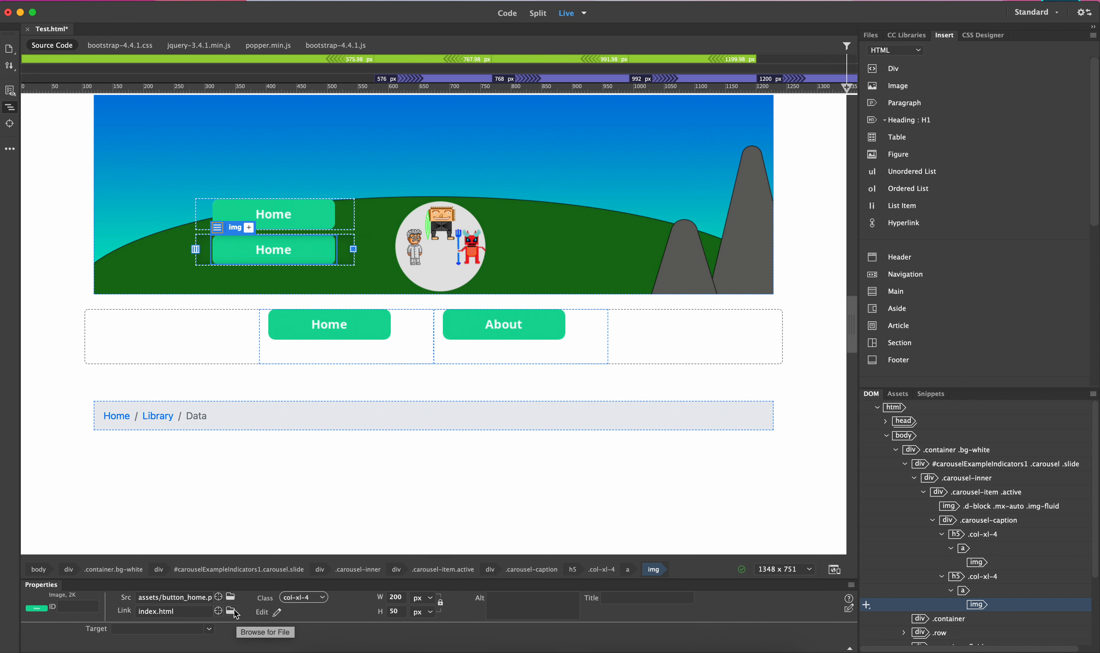
{"action": "left_click", "coordinate": [230, 596]}
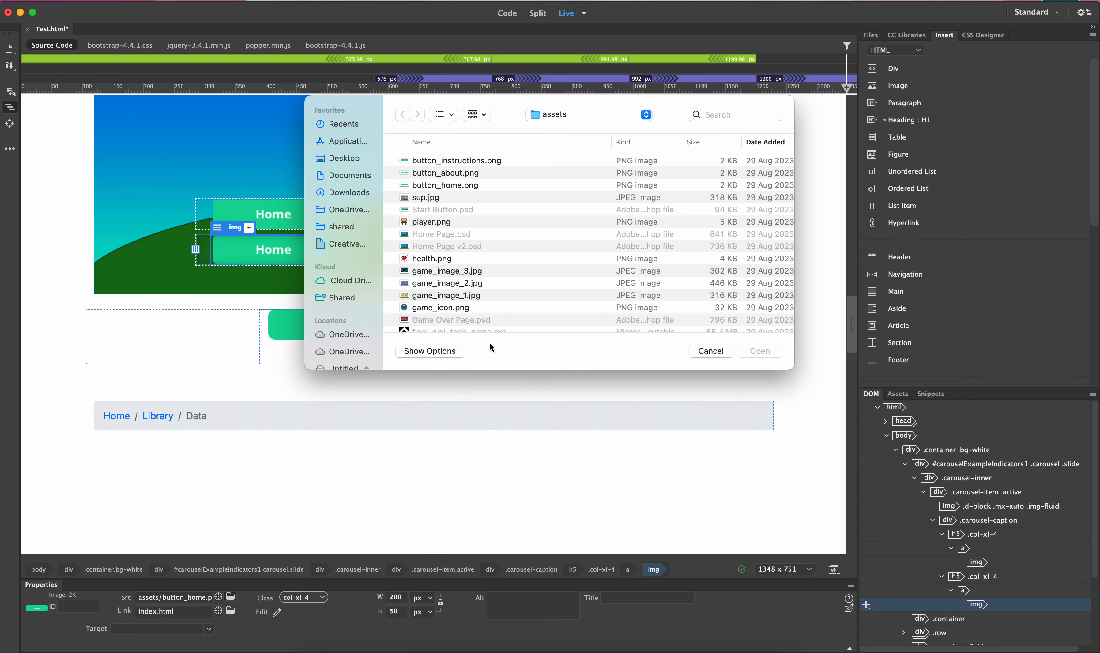
{"action": "double_click", "coordinate": [462, 174]}
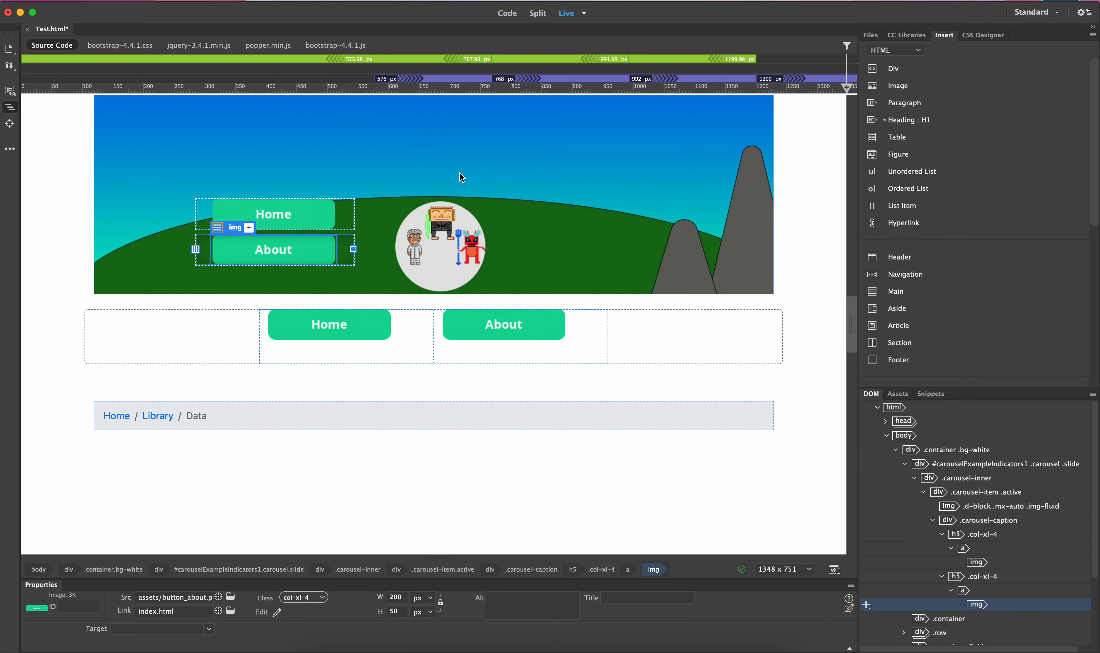
{"action": "left_click", "coordinate": [55, 323]}
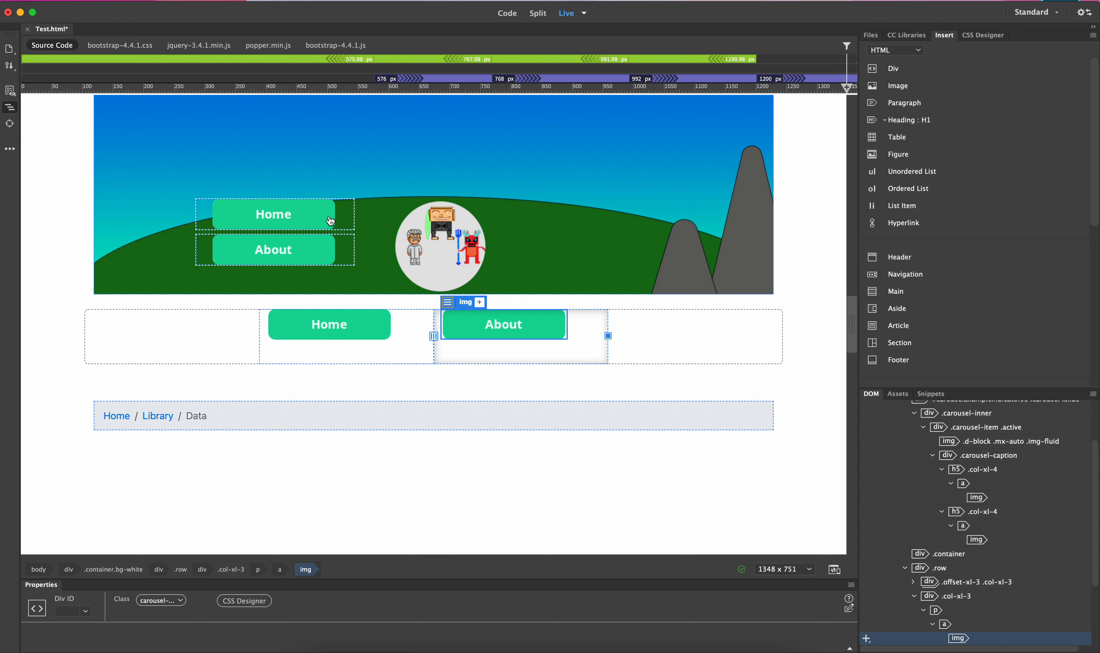
Step: Duplicate the banner's Home h5 element again and change the middle copy's image source to button_instructions.png
{"action": "left_click", "coordinate": [345, 219]}
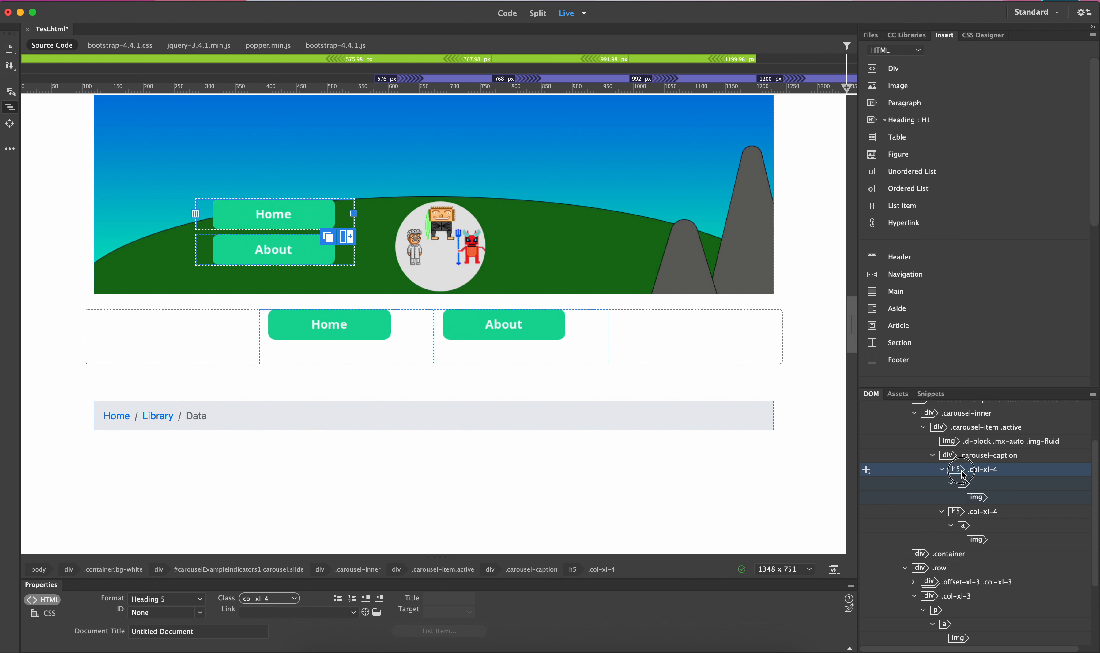
{"action": "key", "text": "super+d"}
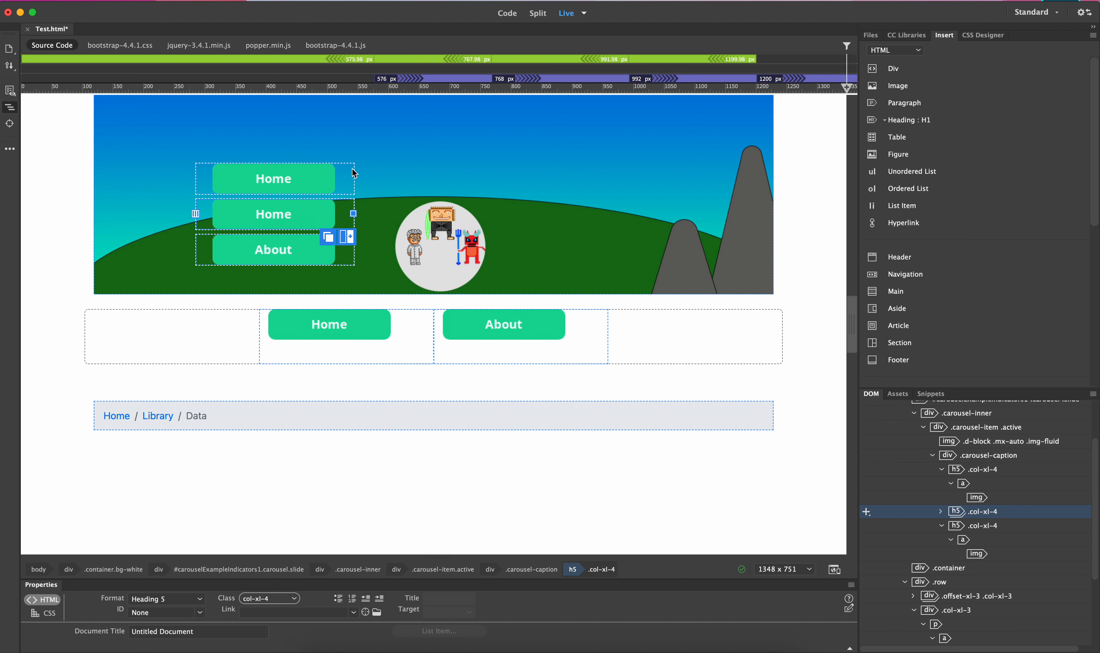
{"action": "left_click", "coordinate": [279, 210]}
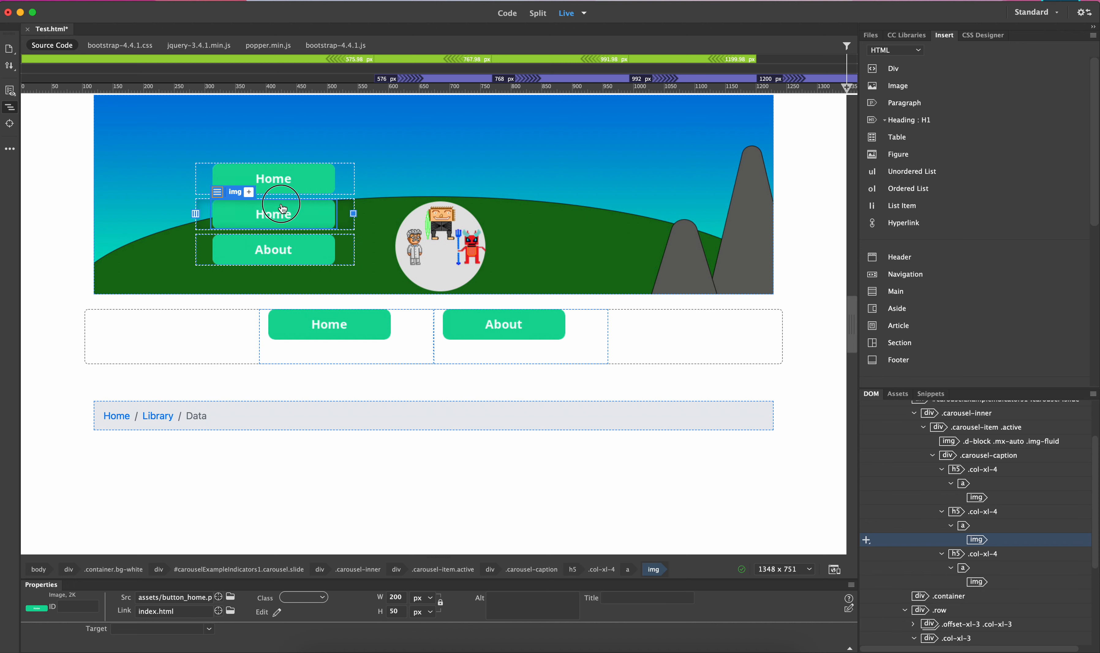
{"action": "left_click", "coordinate": [230, 597]}
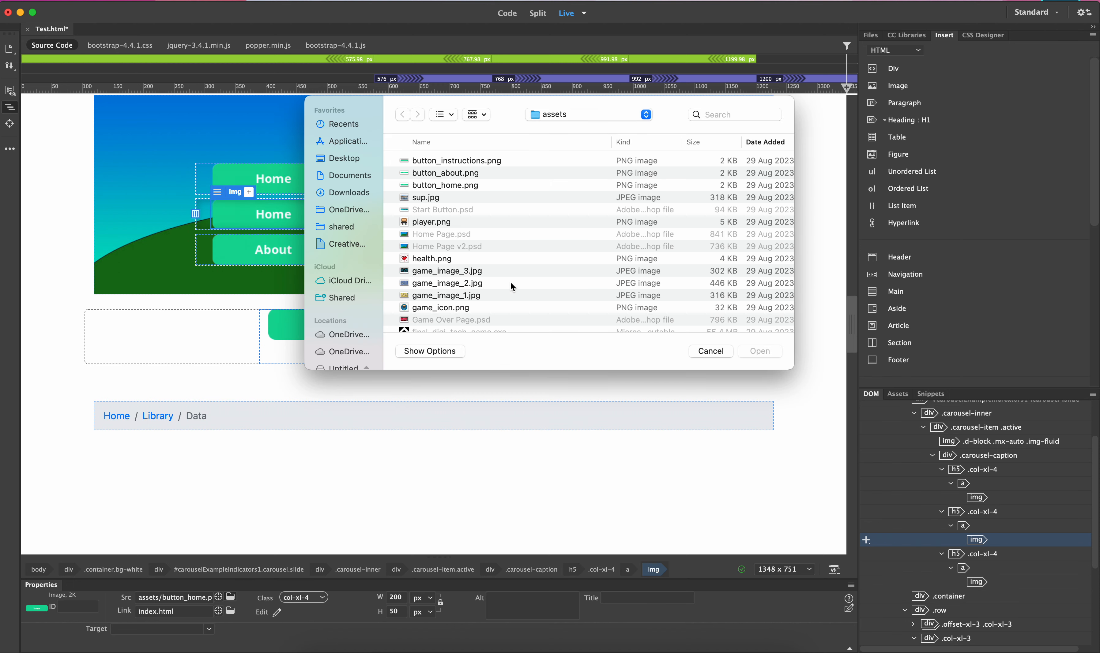
{"action": "double_click", "coordinate": [469, 161]}
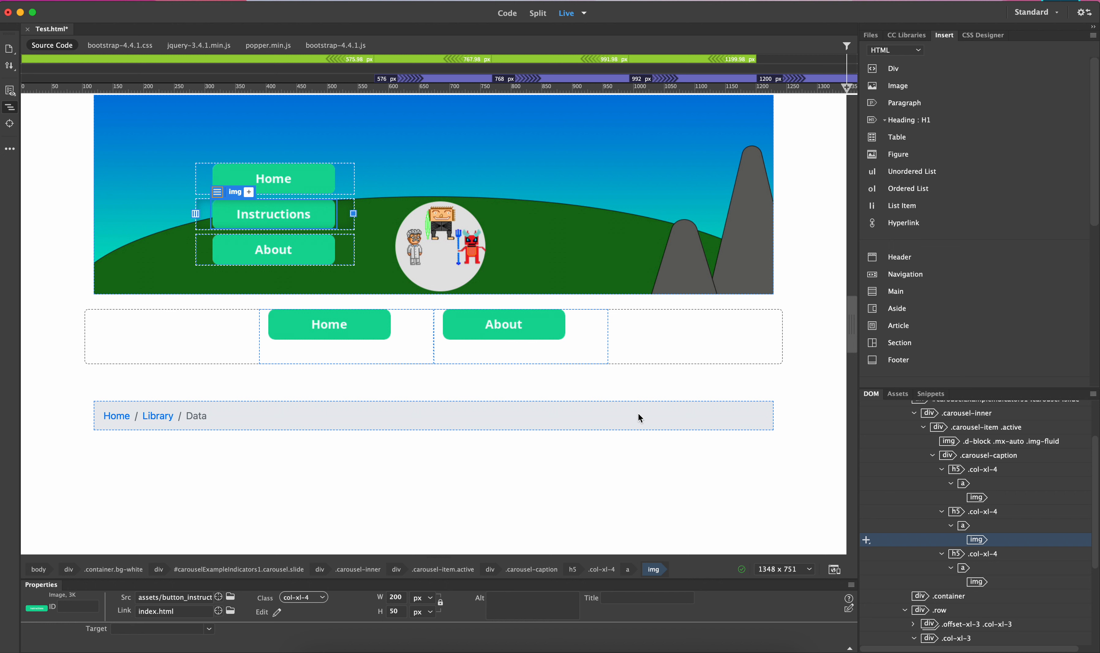
Step: Set the link of the banner's Instructions button image to instructions.html
{"action": "left_click", "coordinate": [286, 216]}
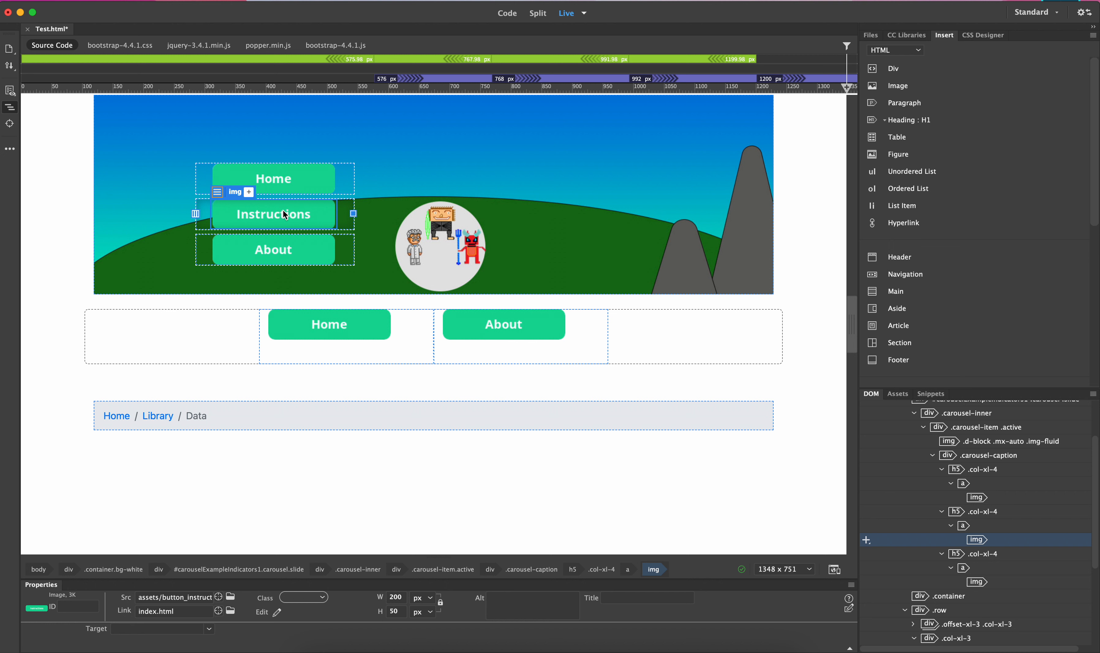
{"action": "left_click", "coordinate": [150, 612]}
{"action": "left_click_drag", "start_coordinate": [159, 611], "coordinate": [66, 604]}
{"action": "type", "text": "in"}
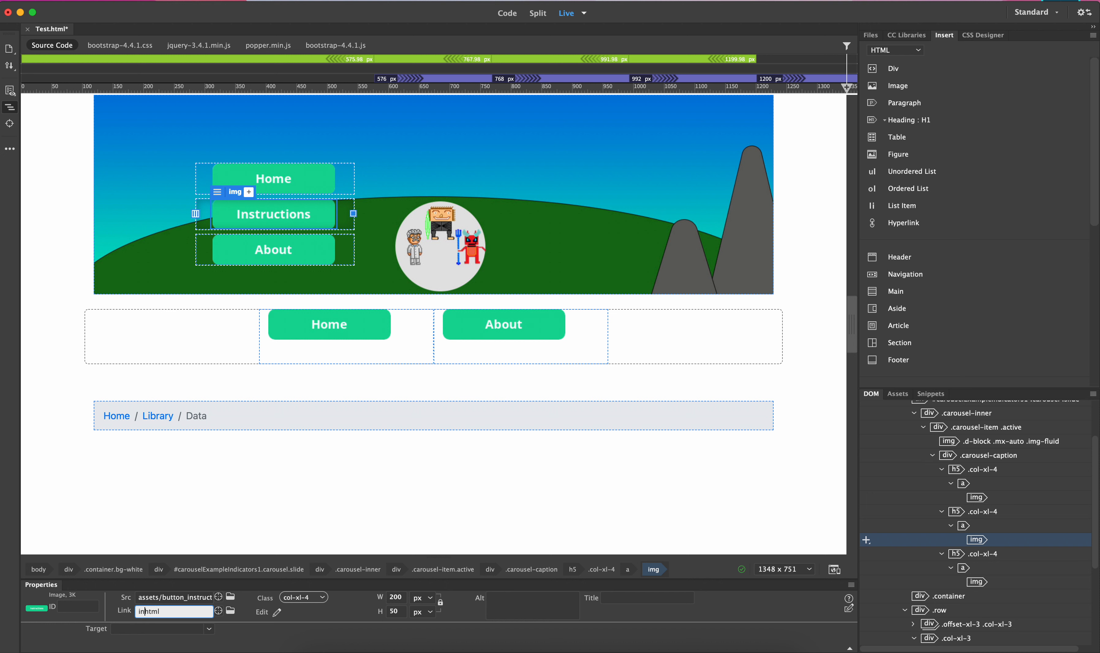
{"action": "type", "text": "structions.jhtml"}
{"action": "key", "text": "Return"}
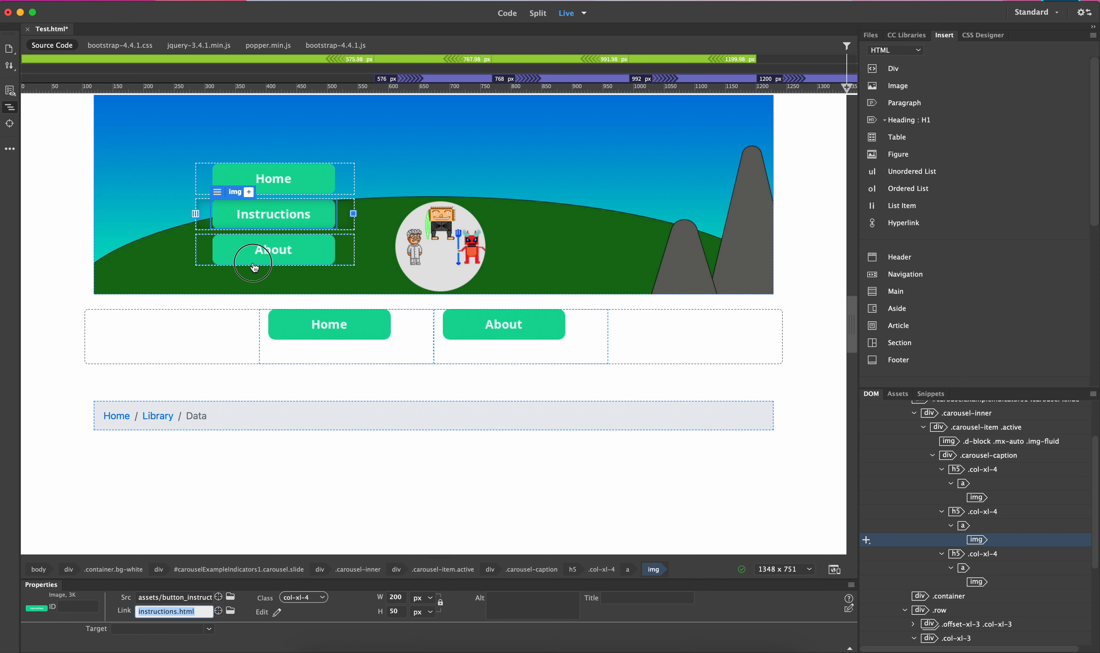
Step: Set the link of the banner's About button image to about.html
{"action": "left_click", "coordinate": [276, 255]}
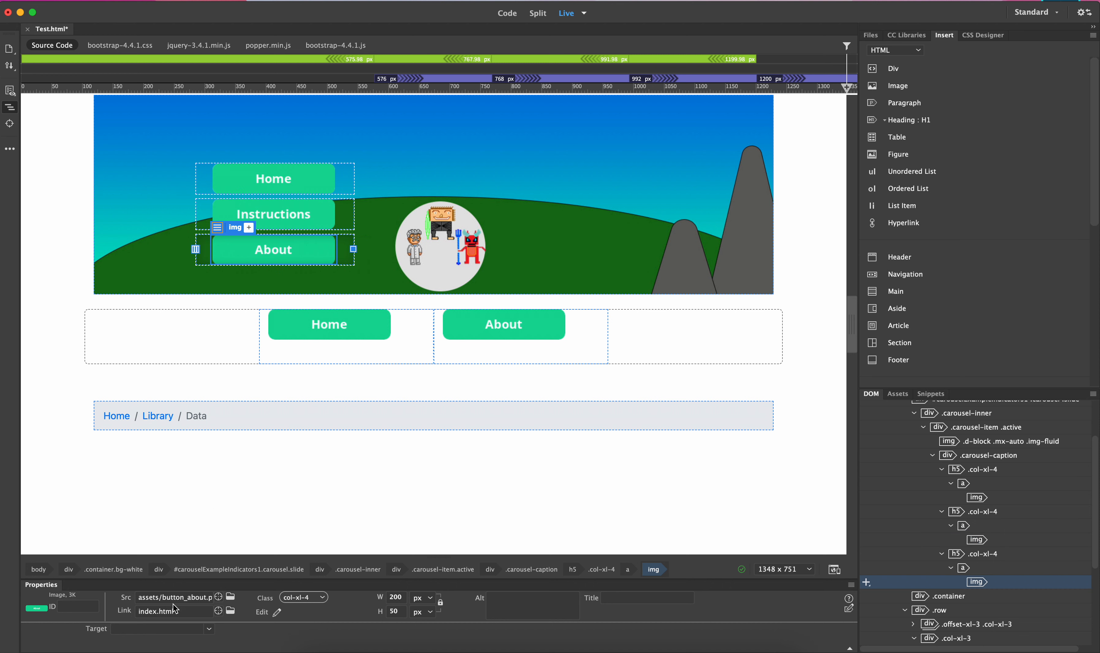
{"action": "left_click", "coordinate": [181, 612]}
{"action": "type", "text": "about"}
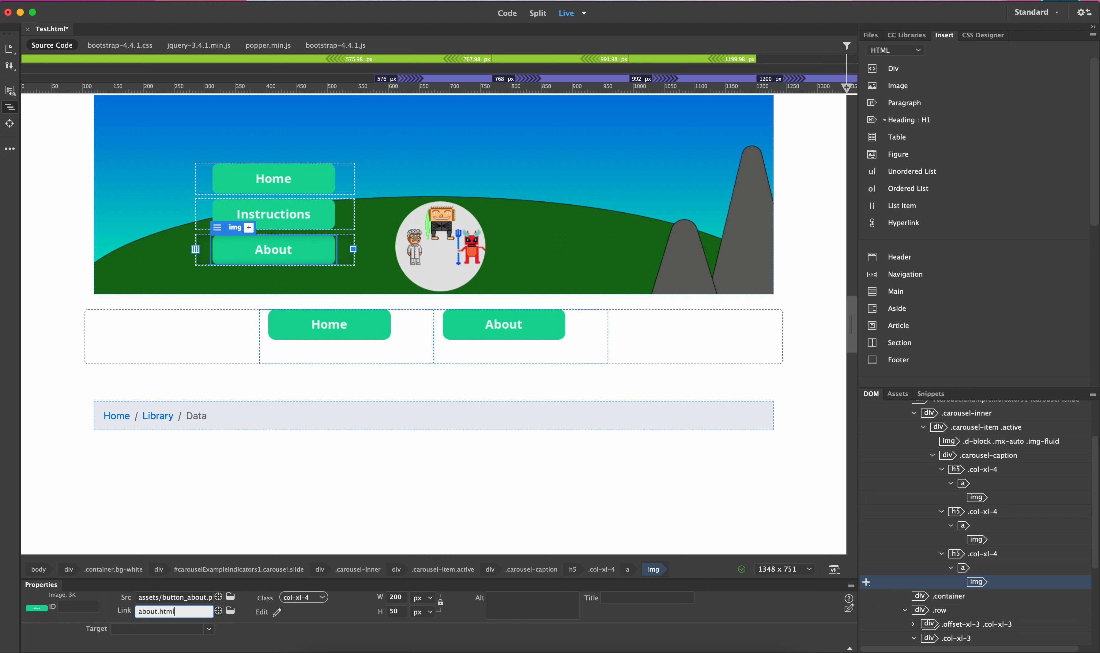
{"action": "key", "text": "Return"}
Step: Preview the page in Safari, saving the changes to Test.html
{"action": "left_click", "coordinate": [833, 569]}
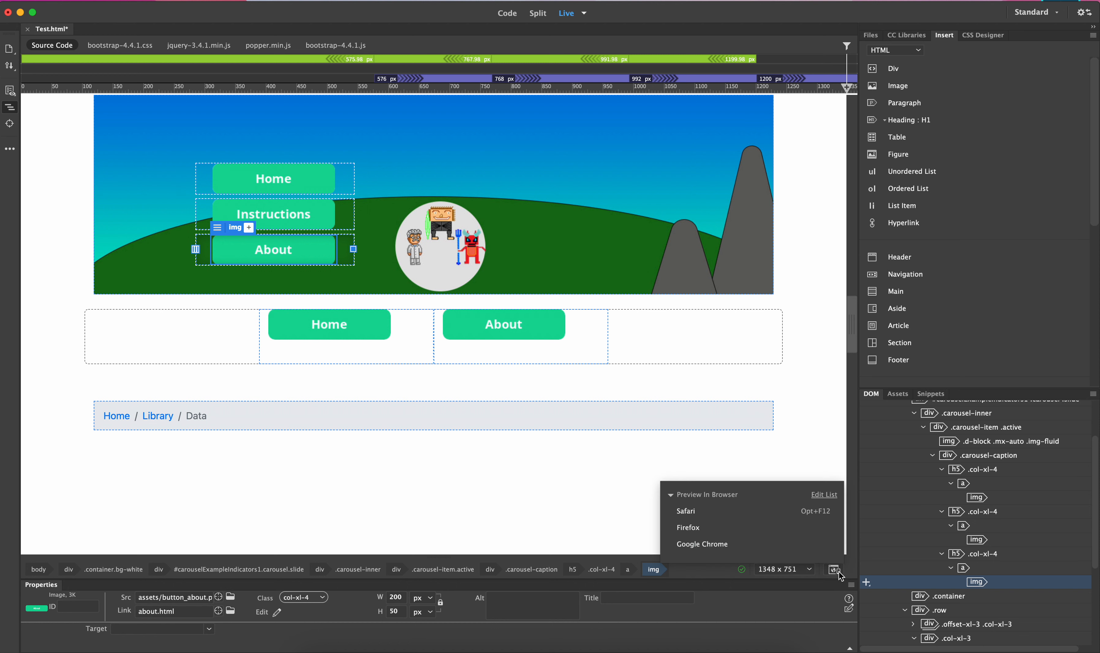
{"action": "left_click", "coordinate": [749, 516]}
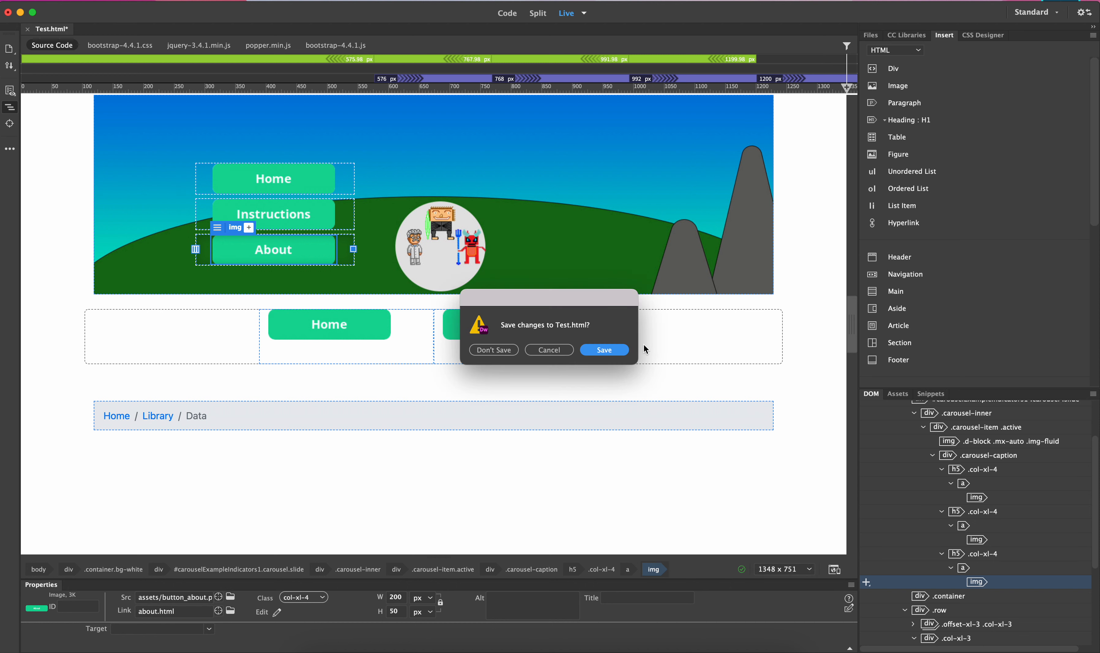
{"action": "left_click", "coordinate": [609, 349]}
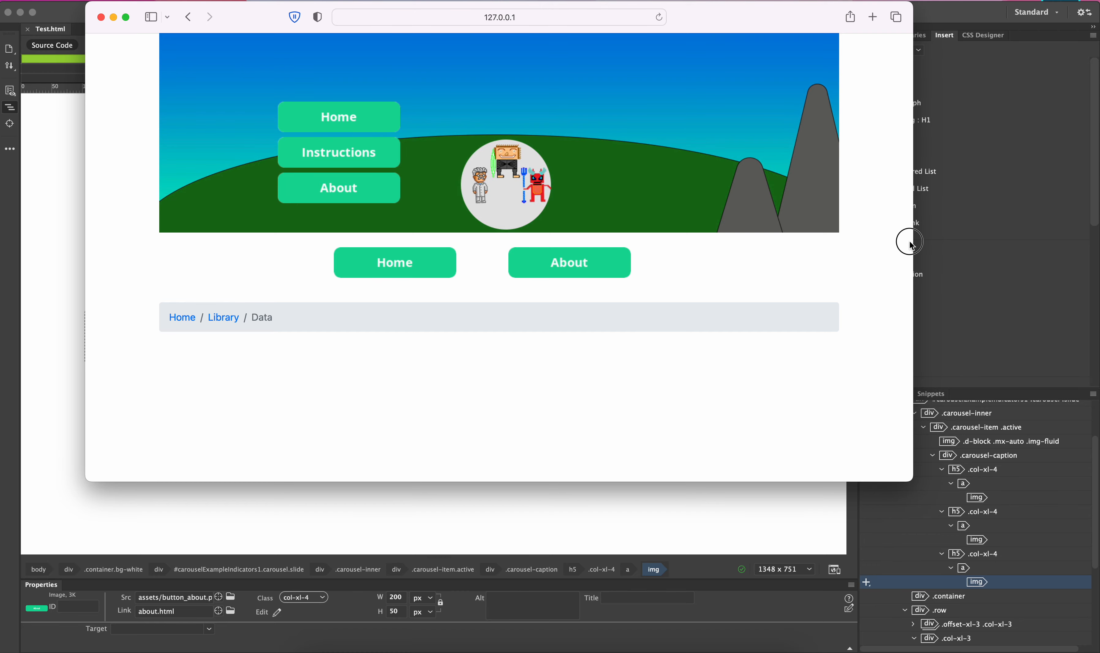
Step: Narrow the Safari preview window to examine how the banner and its buttons reflow, and close the preview
{"action": "left_click_drag", "start_coordinate": [912, 240], "coordinate": [478, 243]}
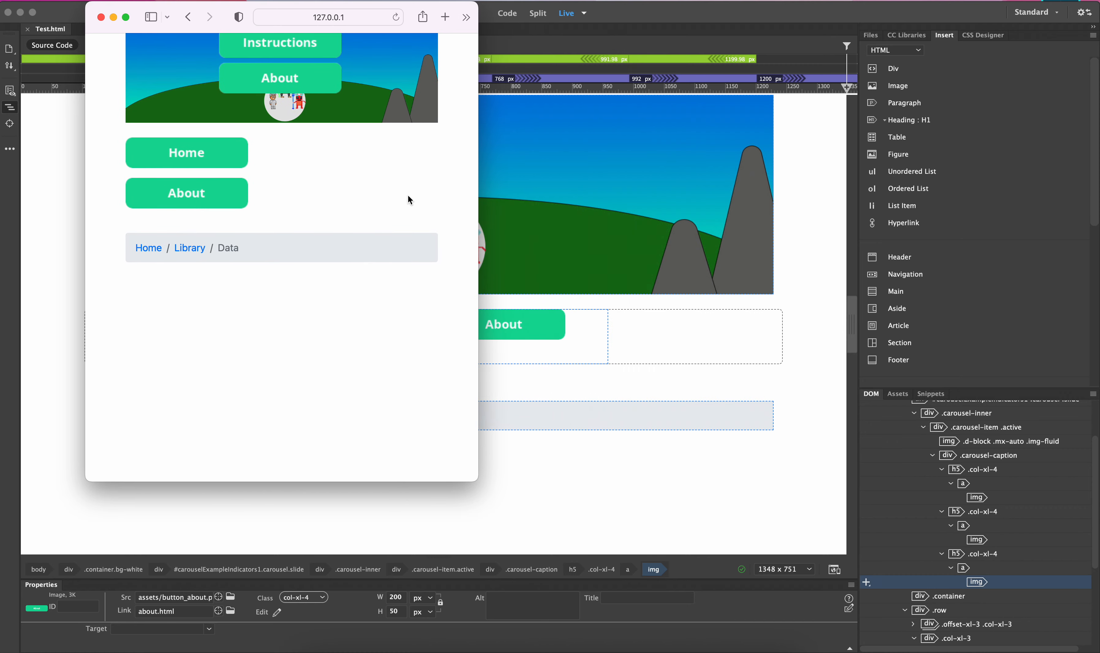
{"action": "left_click_drag", "start_coordinate": [479, 155], "coordinate": [397, 199]}
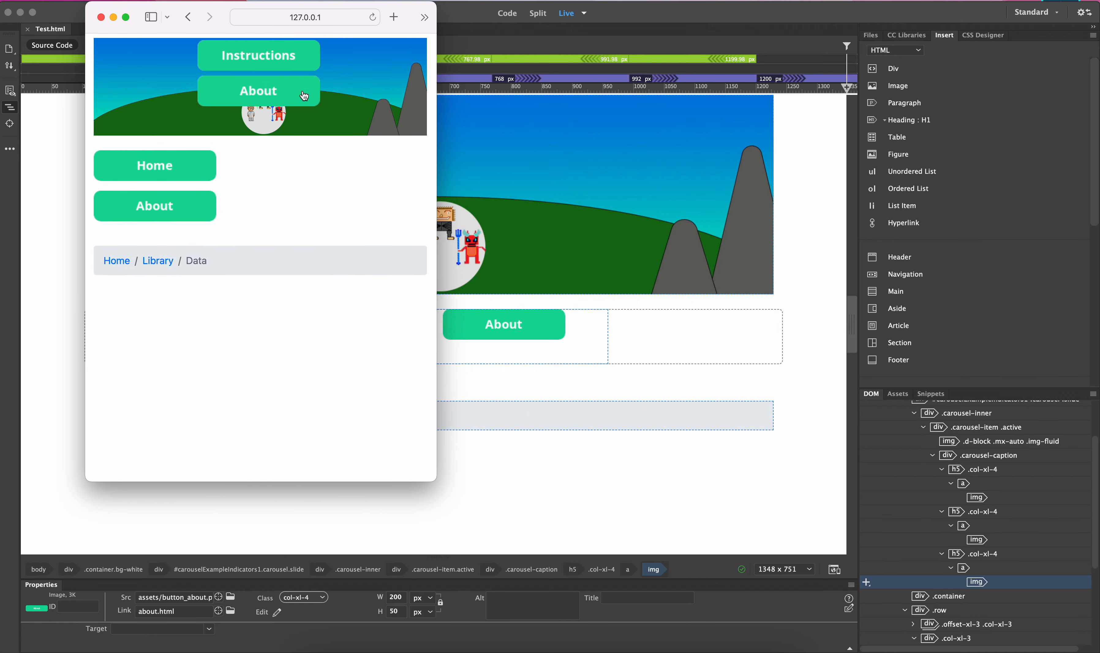
{"action": "scroll", "coordinate": [308, 100], "scroll_direction": "down", "scroll_amount": 1}
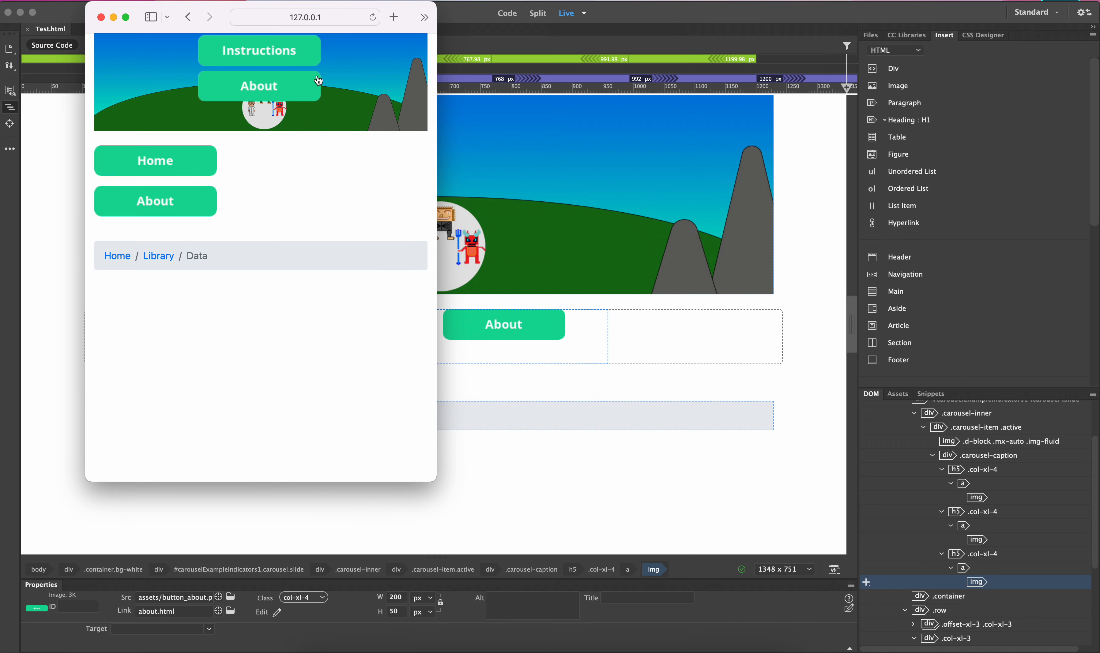
{"action": "mouse_move", "coordinate": [438, 111]}
{"action": "left_mouse_down"}
{"action": "mouse_move", "coordinate": [969, 110]}
{"action": "mouse_move", "coordinate": [670, 125]}
{"action": "mouse_move", "coordinate": [435, 118]}
{"action": "left_mouse_up"}
{"action": "left_click", "coordinate": [101, 18]}
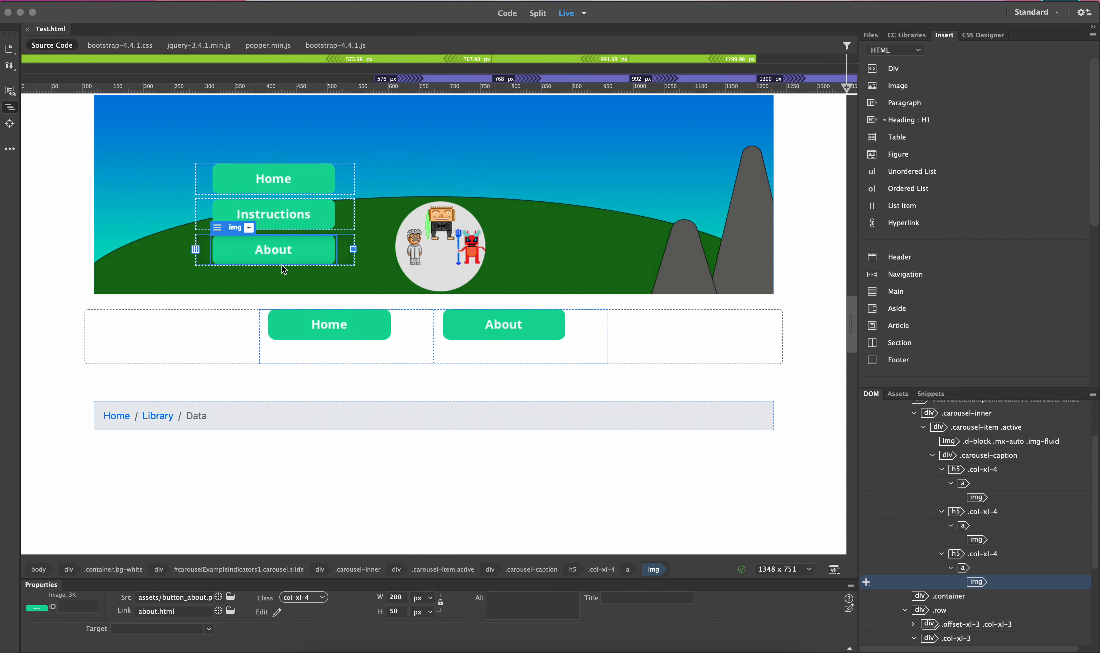
Step: Delete the Instructions button's h5 element from the banner's carousel caption
{"action": "left_click", "coordinate": [303, 225]}
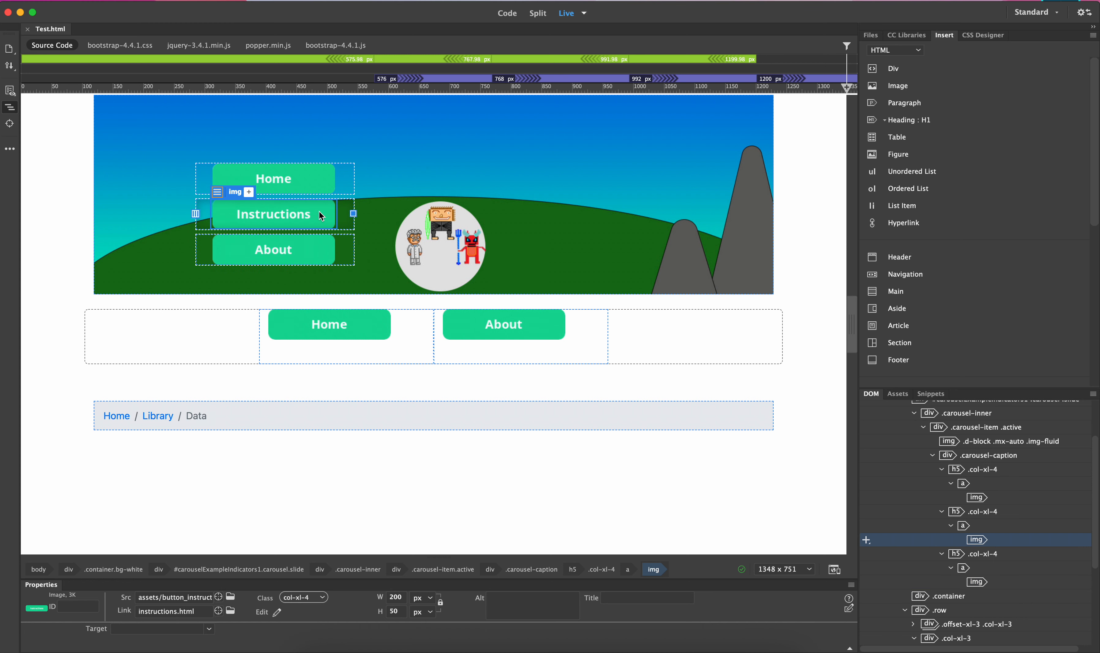
{"action": "left_click", "coordinate": [958, 513]}
{"action": "key", "text": "Delete"}
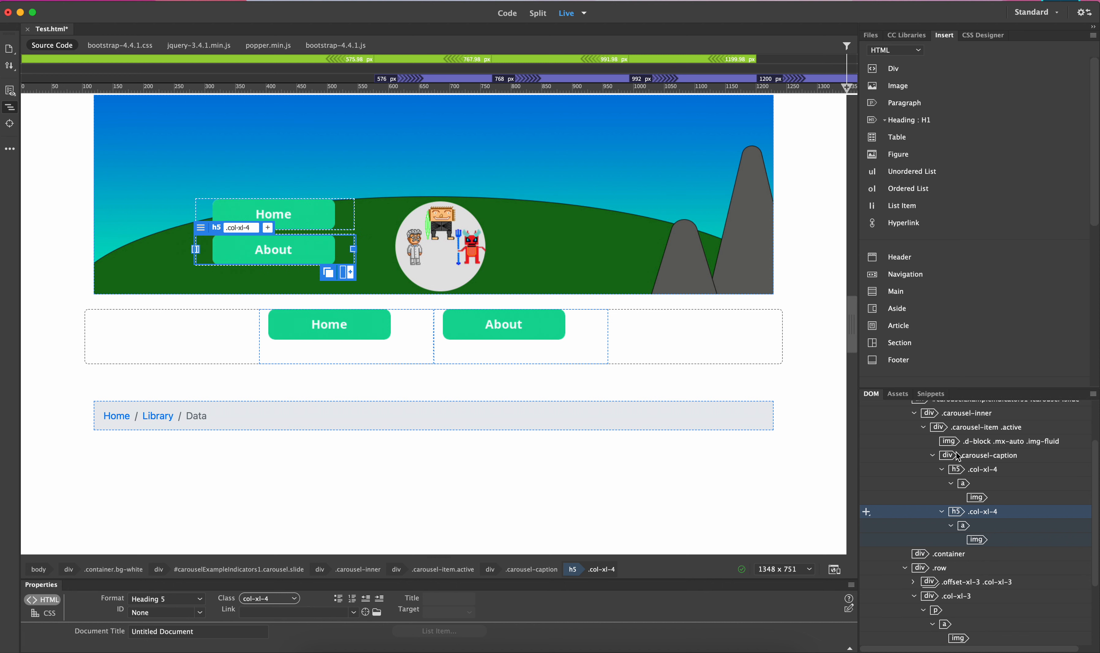
Step: Duplicate the banner's carousel-caption div with its Home and About headings, and delete the copy
{"action": "left_click", "coordinate": [942, 457]}
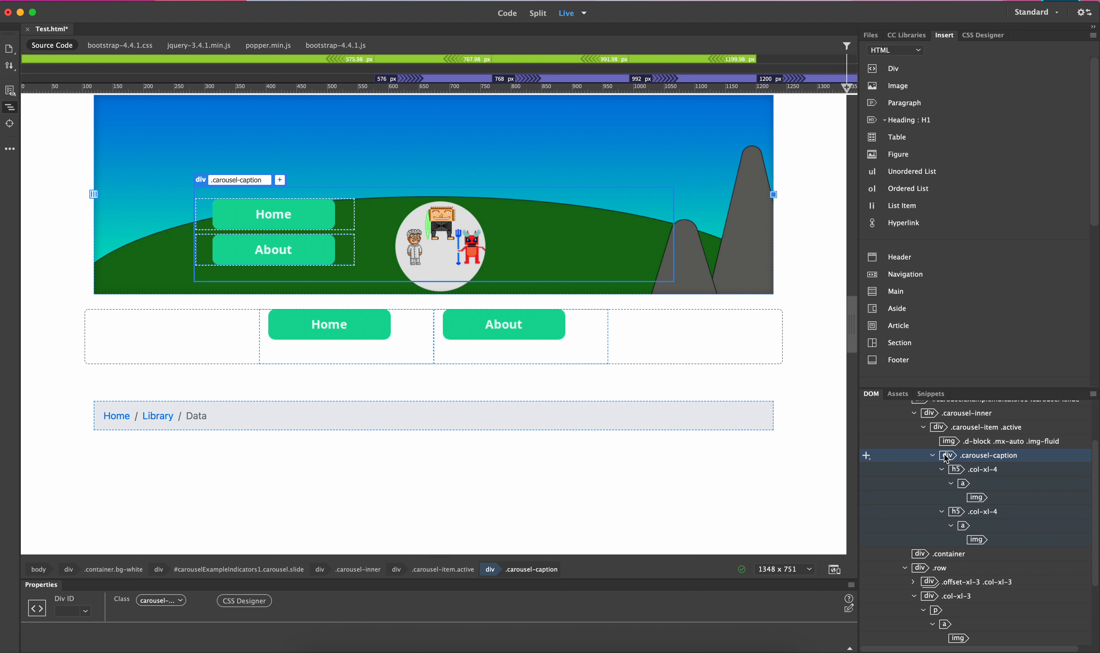
{"action": "left_click", "coordinate": [940, 470]}
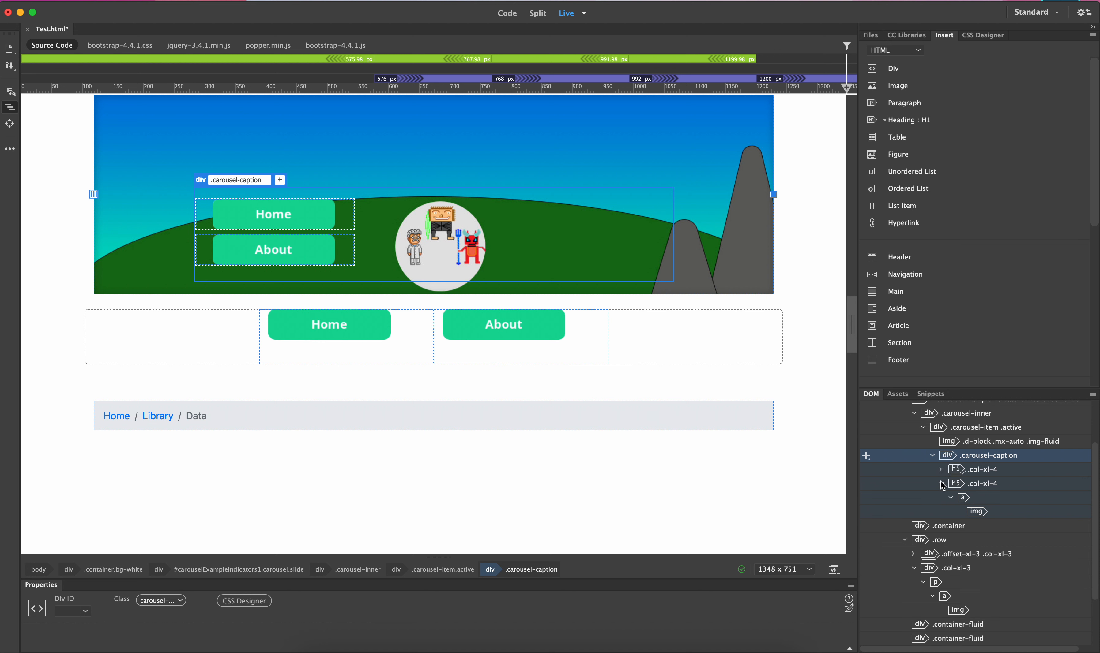
{"action": "left_click", "coordinate": [940, 482]}
{"action": "left_click", "coordinate": [292, 273]}
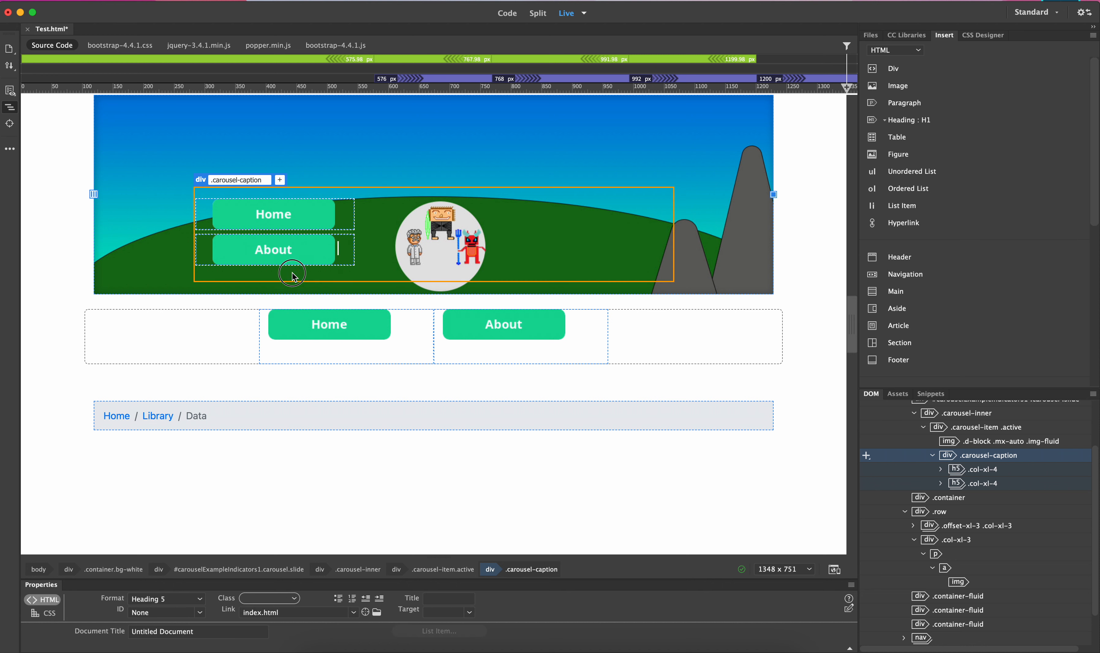
{"action": "left_click", "coordinate": [949, 456]}
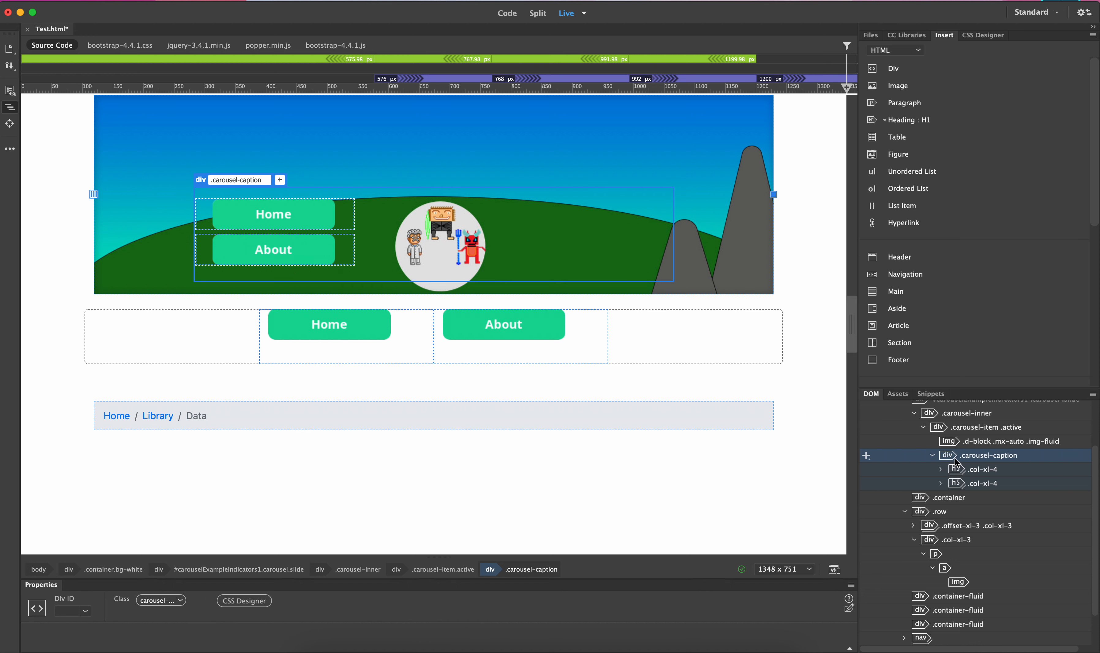
{"action": "key", "text": "super+d"}
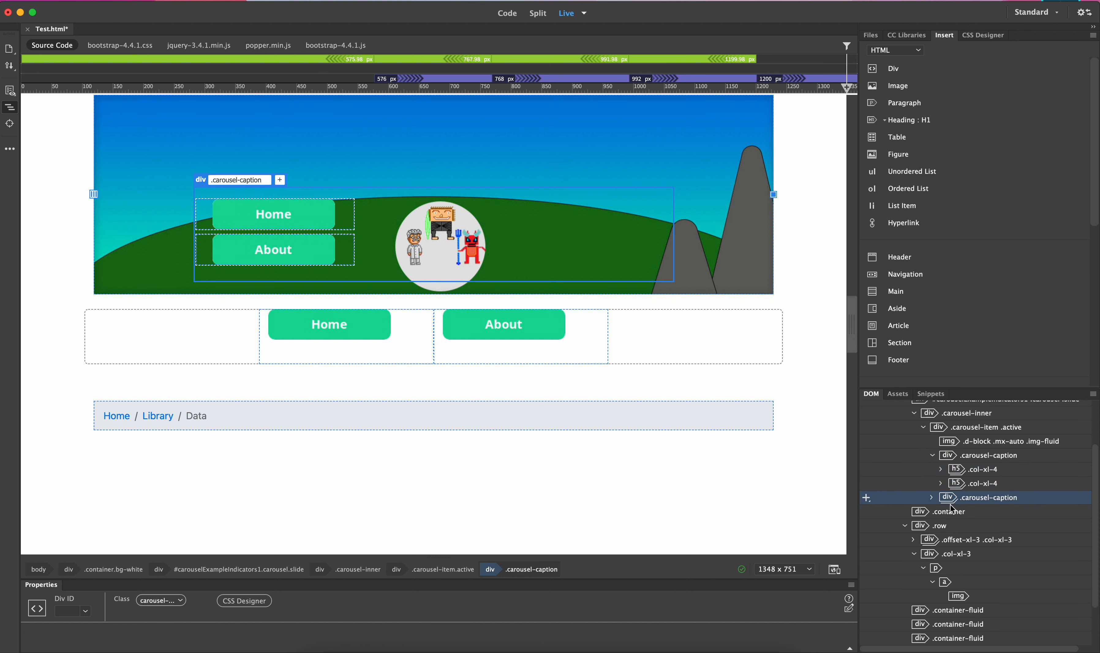
{"action": "left_click", "coordinate": [933, 498]}
{"action": "left_click", "coordinate": [959, 516]}
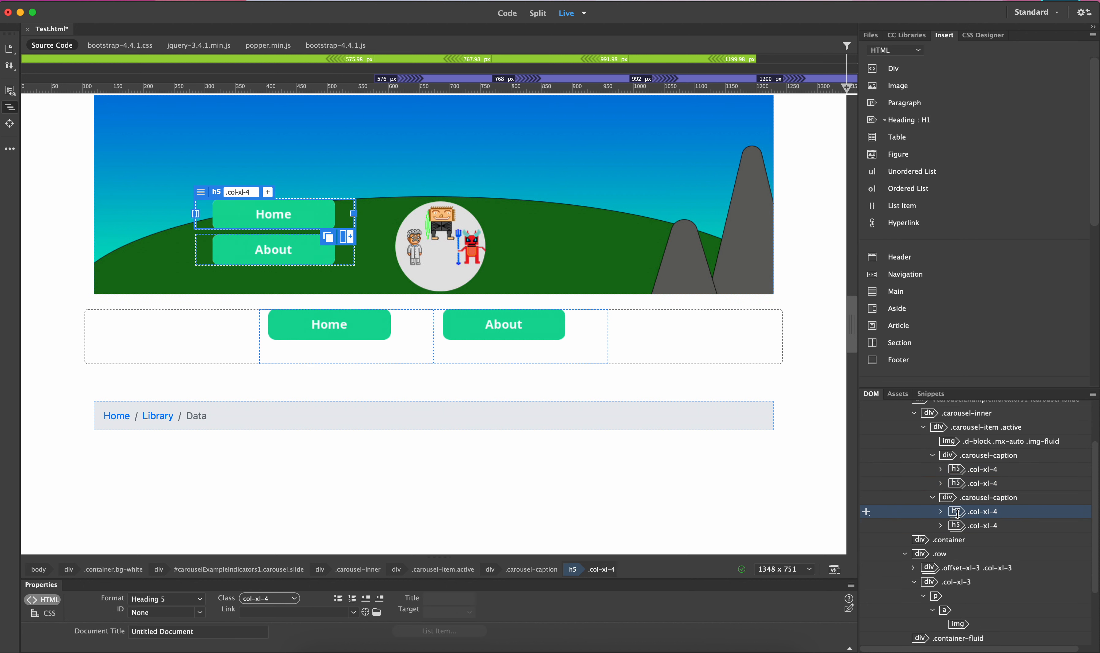
{"action": "left_click", "coordinate": [948, 499]}
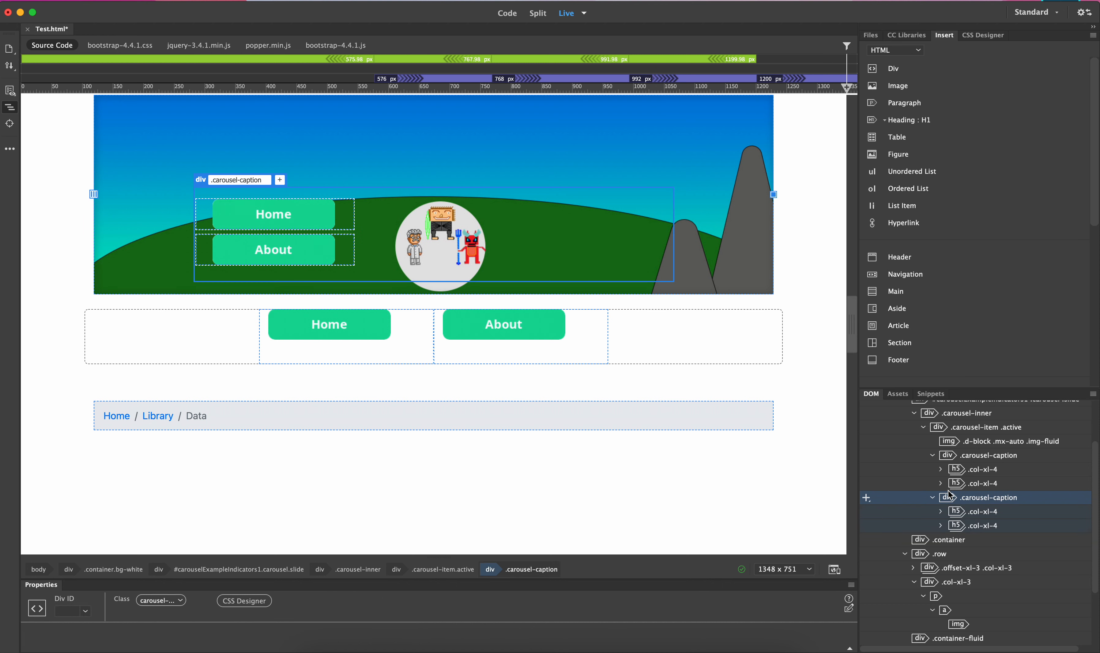
{"action": "key", "text": "Delete"}
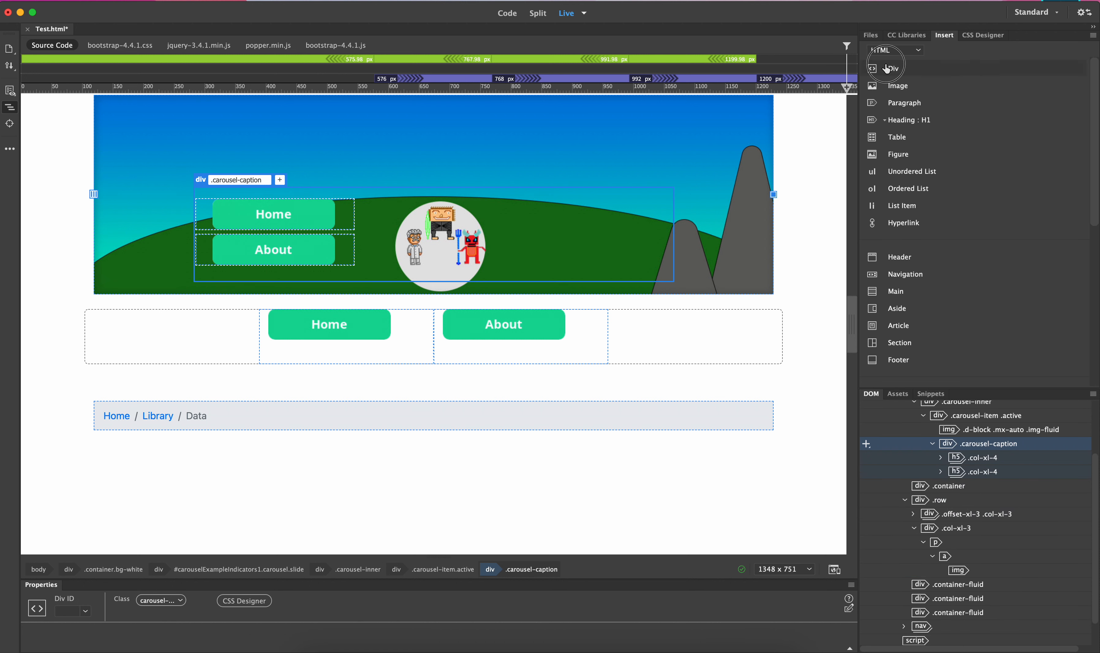
Step: Try inserting a plain div after the banner's Home button image, and undo the insertion
{"action": "left_click", "coordinate": [888, 69]}
{"action": "left_click", "coordinate": [264, 180]}
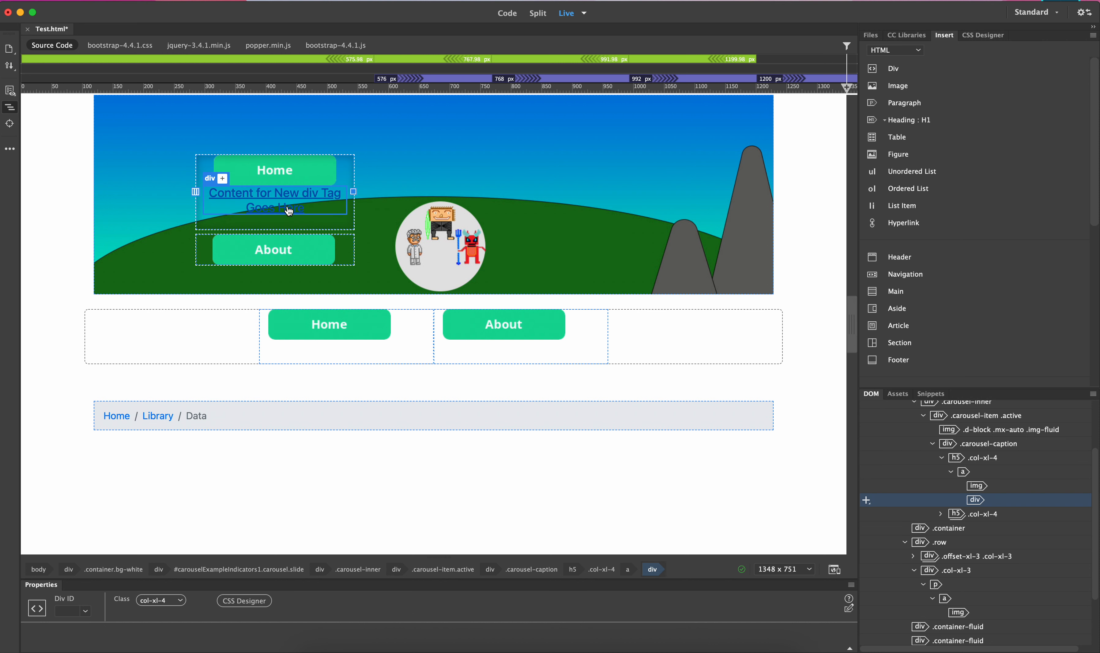
{"action": "key", "text": "super+z"}
{"action": "key", "text": "super+z"}
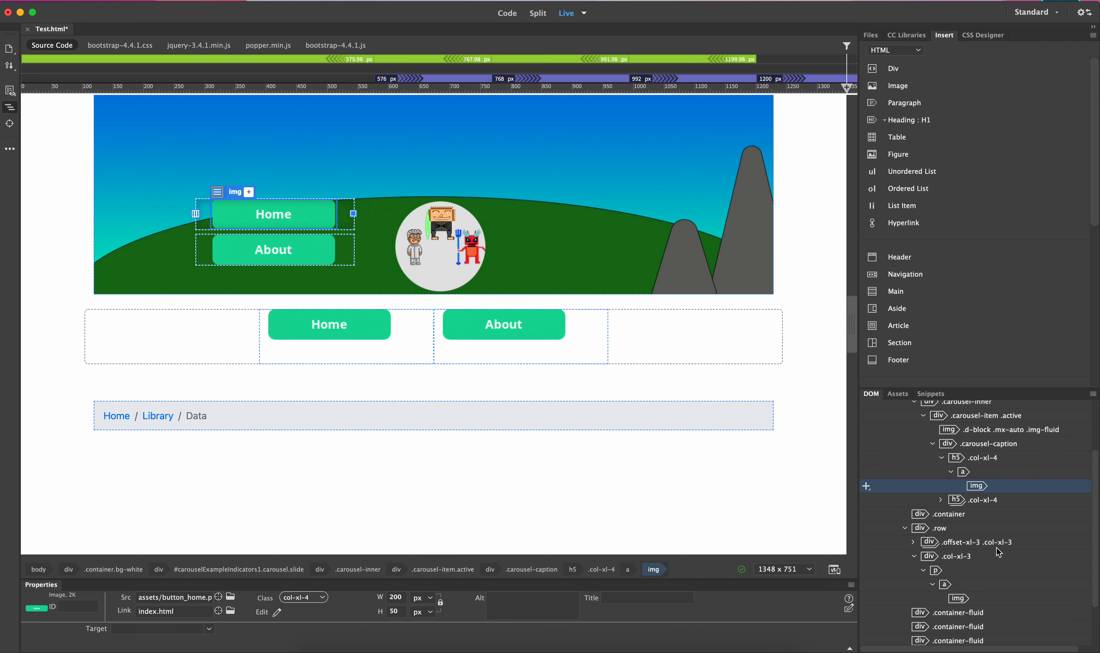
Step: Insert a Bootstrap container after the carousel-caption div inside the active carousel item
{"action": "left_click", "coordinate": [950, 446]}
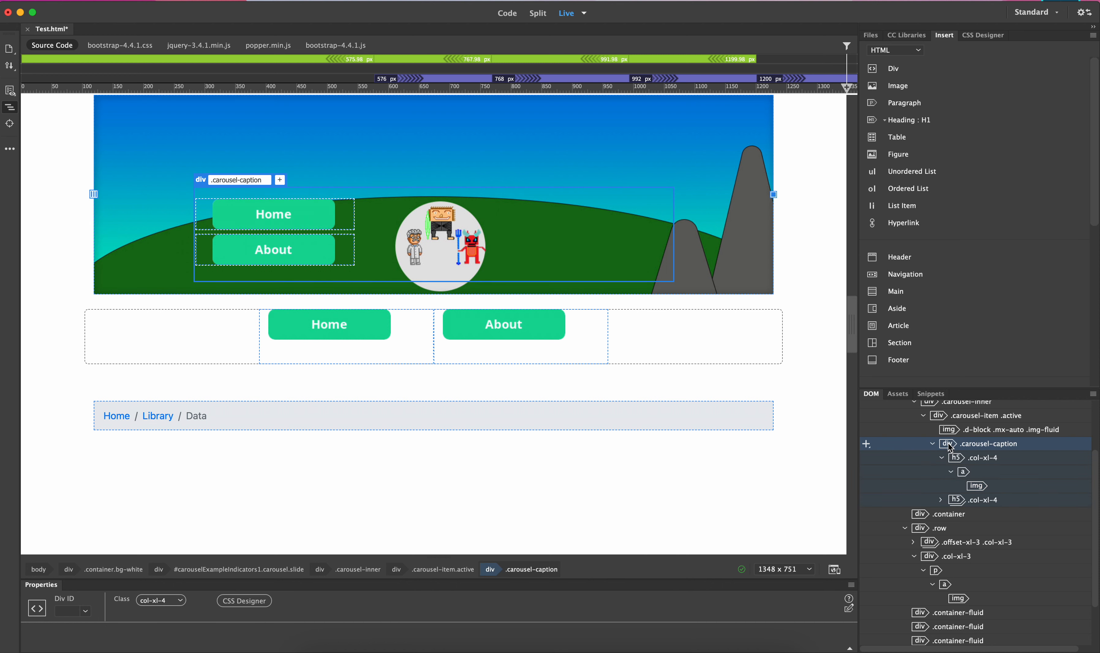
{"action": "left_click", "coordinate": [944, 419]}
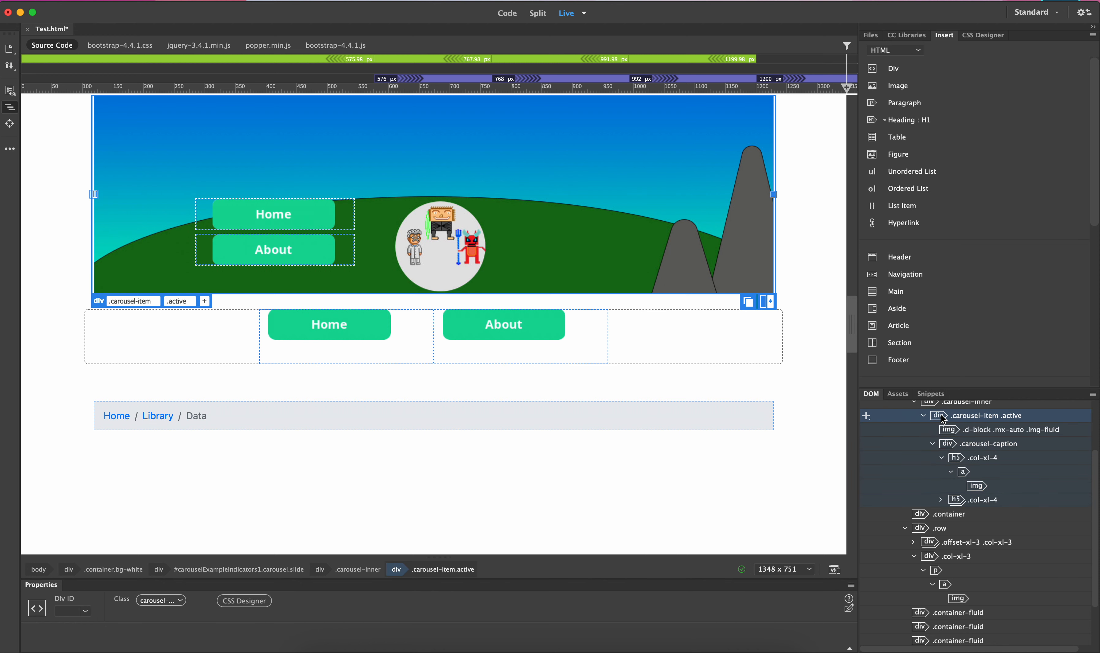
{"action": "left_click", "coordinate": [945, 432]}
{"action": "left_click", "coordinate": [945, 448]}
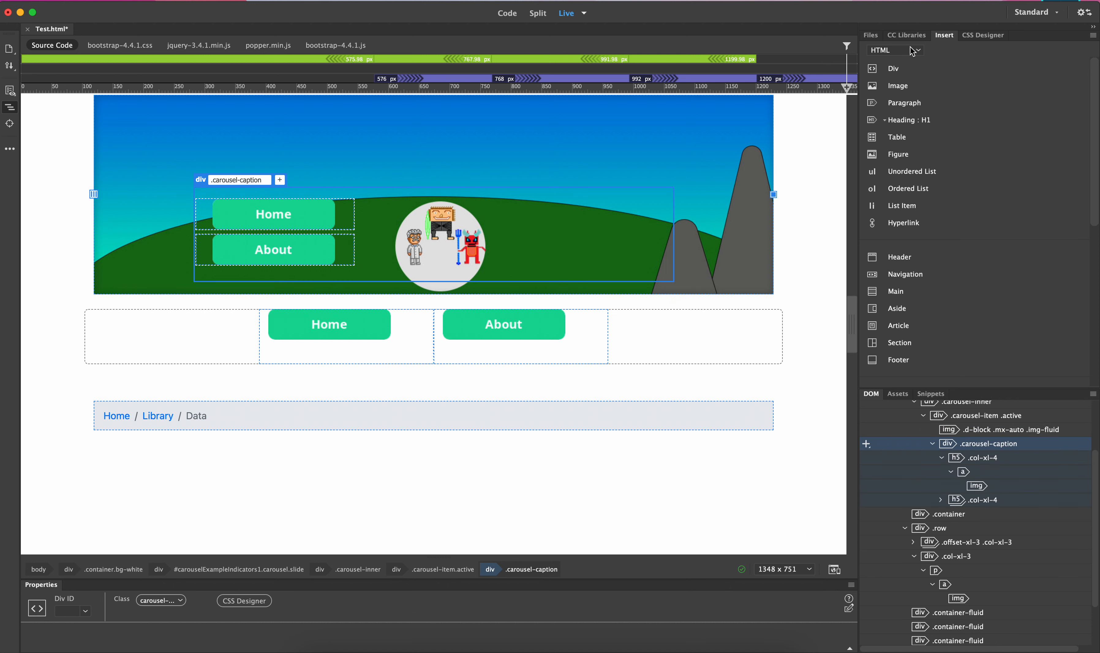
{"action": "left_click", "coordinate": [919, 50]}
{"action": "left_click", "coordinate": [906, 79]}
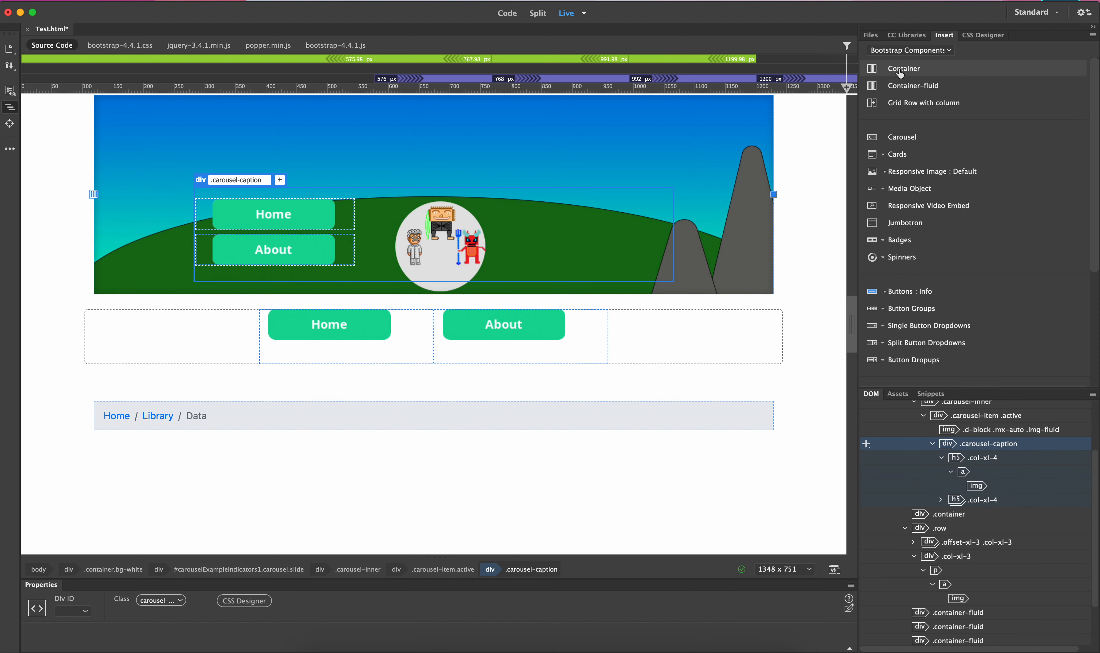
{"action": "left_click", "coordinate": [902, 76]}
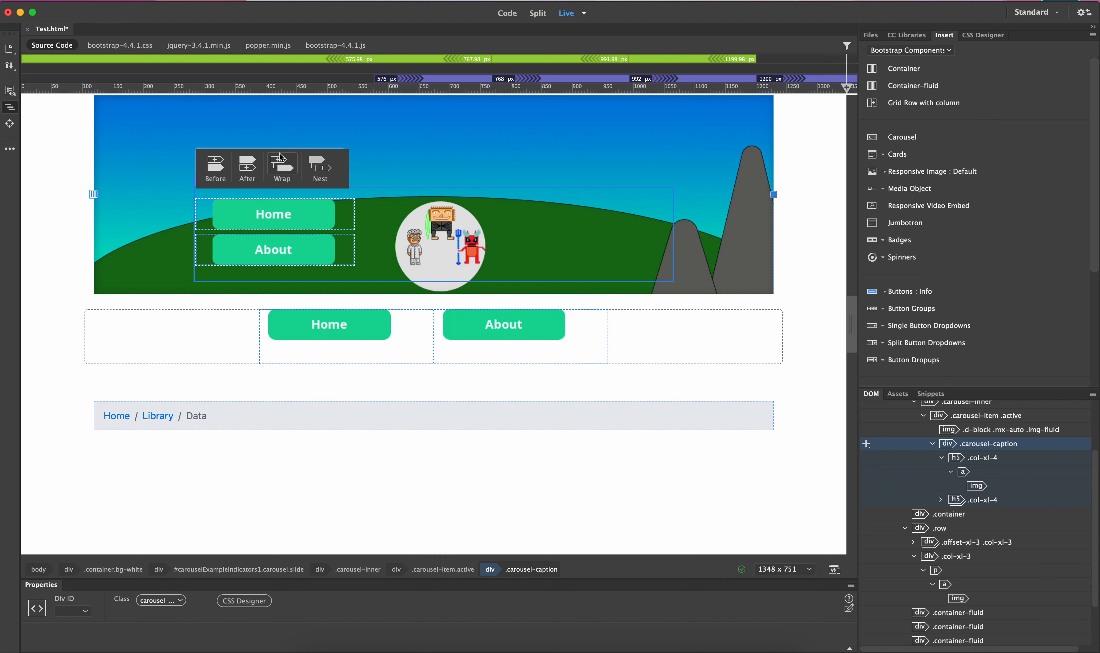
{"action": "left_click", "coordinate": [248, 167]}
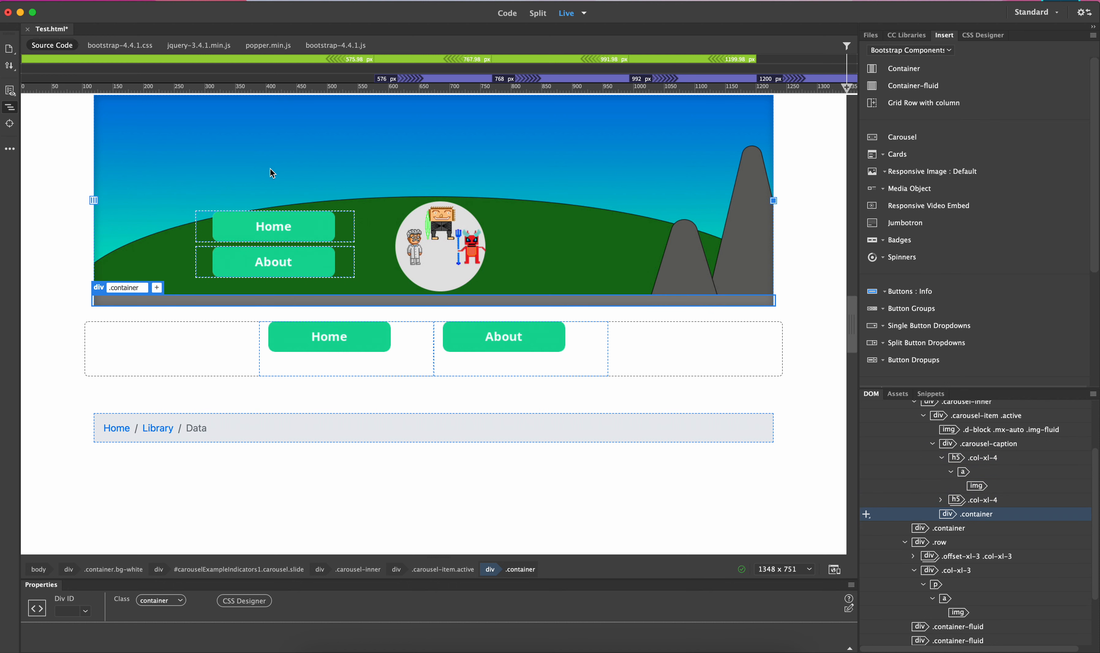
Step: Delete the empty Bootstrap container beneath the banner's carousel caption
{"action": "left_click", "coordinate": [506, 301]}
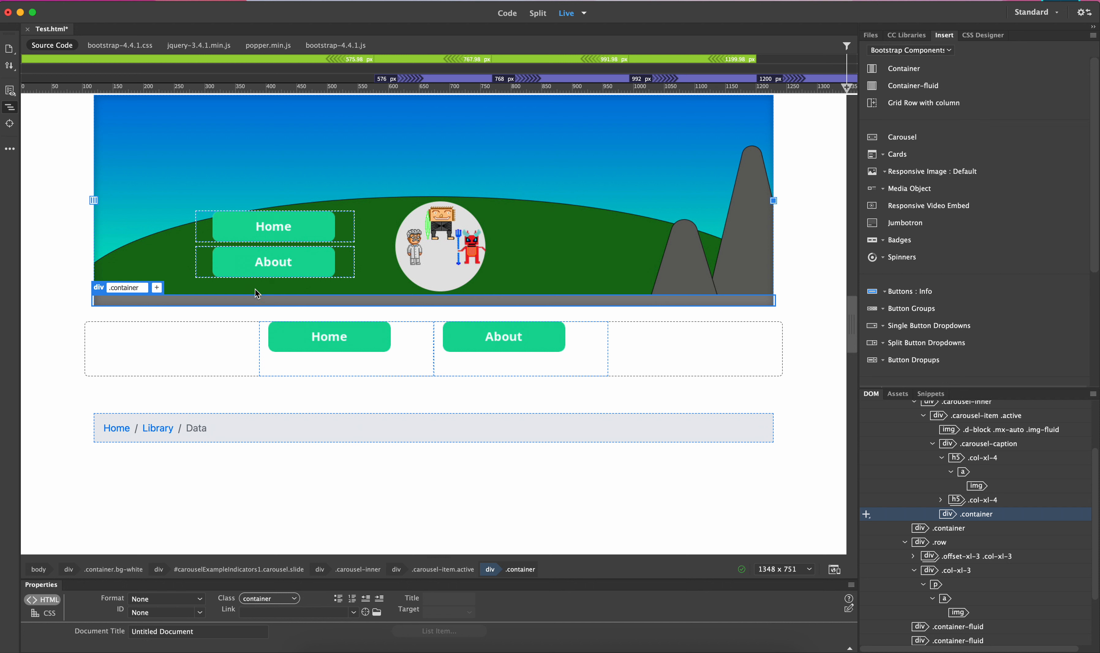
{"action": "left_click", "coordinate": [267, 276]}
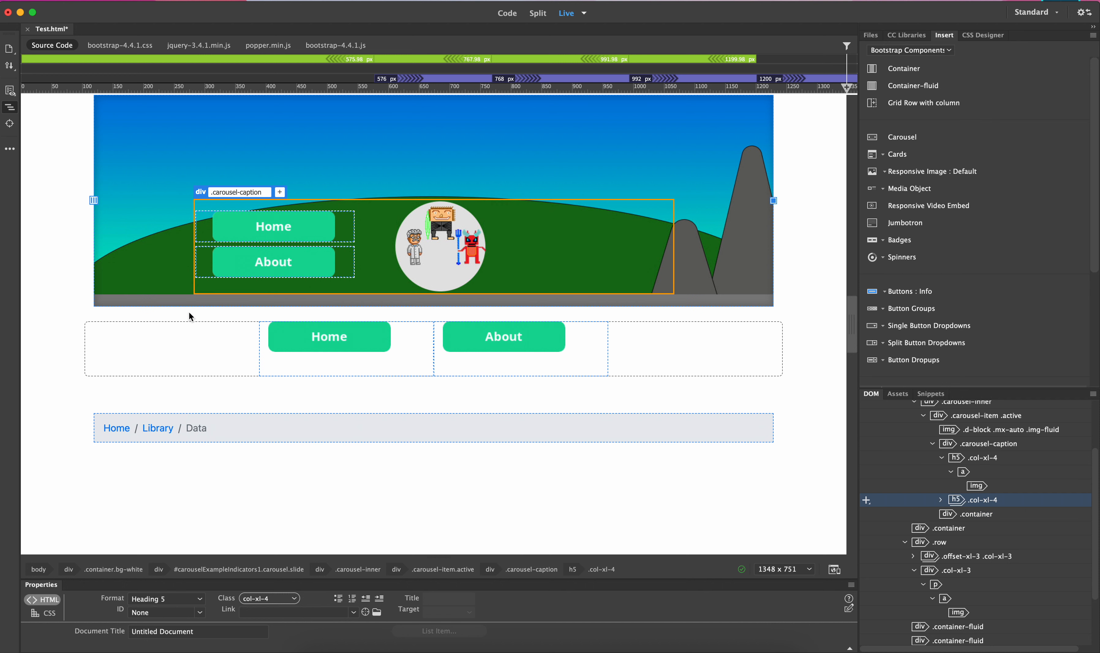
{"action": "left_click", "coordinate": [190, 302]}
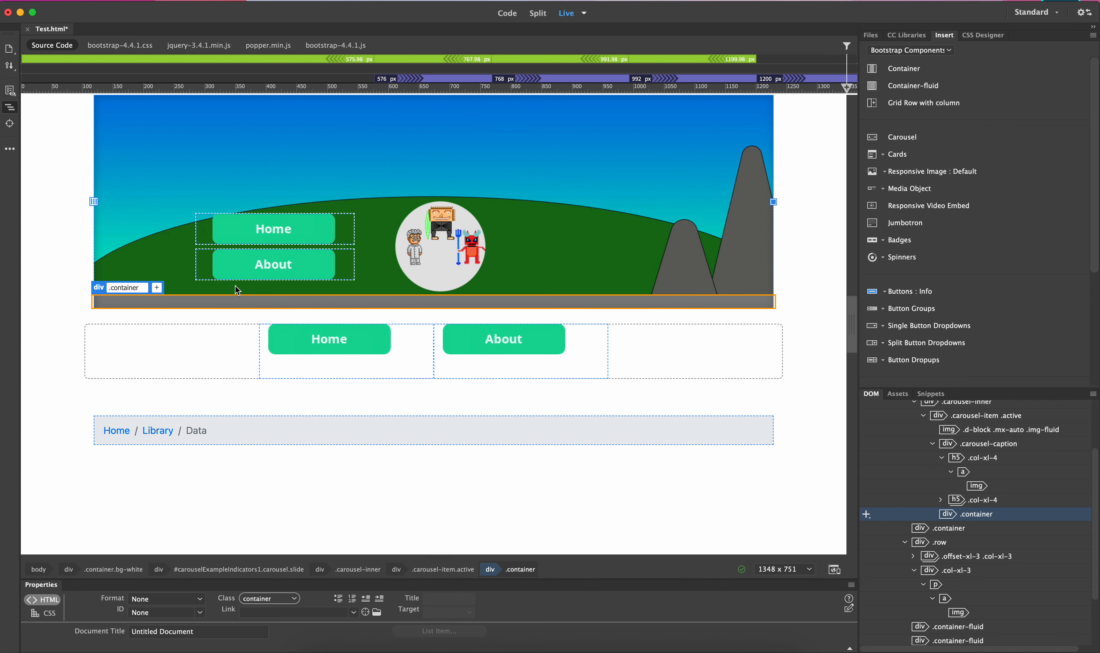
{"action": "key", "text": "Delete"}
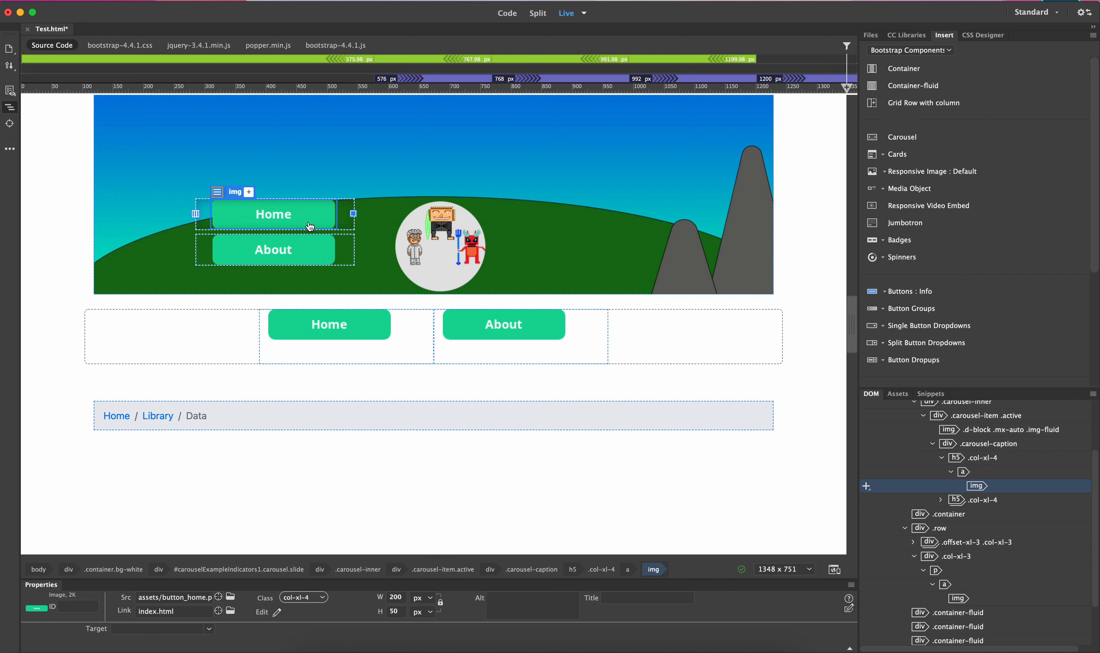
Step: Widen the h5 columns of the banner's Home and About buttons to col-xl-12 each
{"action": "left_click_drag", "start_coordinate": [353, 214], "coordinate": [741, 218]}
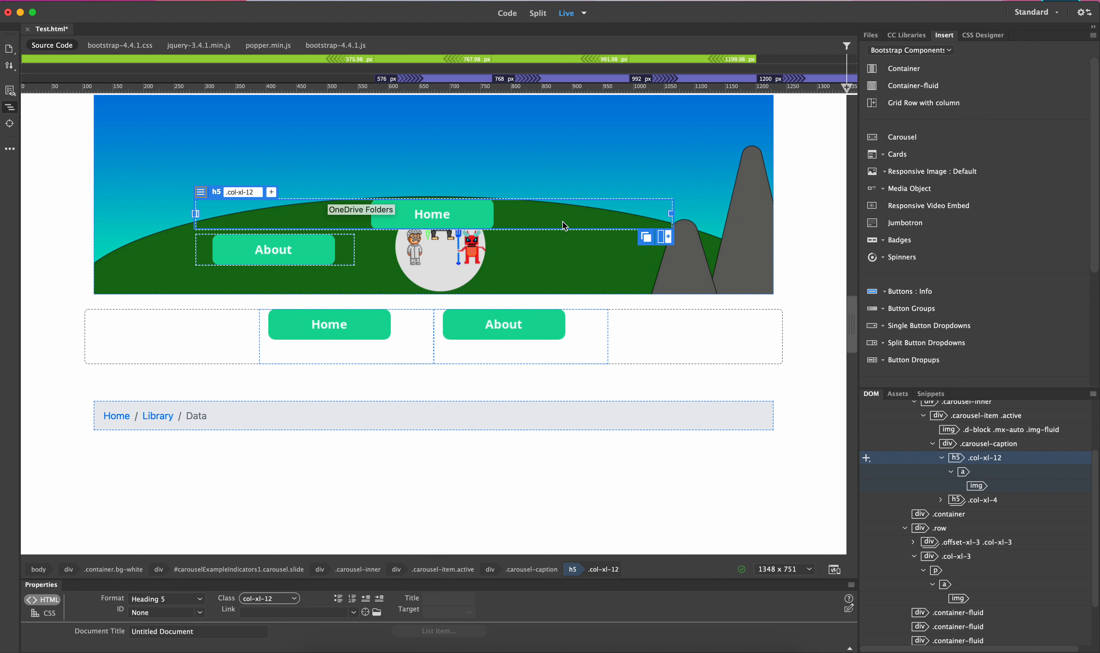
{"action": "left_click", "coordinate": [342, 248]}
{"action": "left_click_drag", "start_coordinate": [356, 247], "coordinate": [672, 249]}
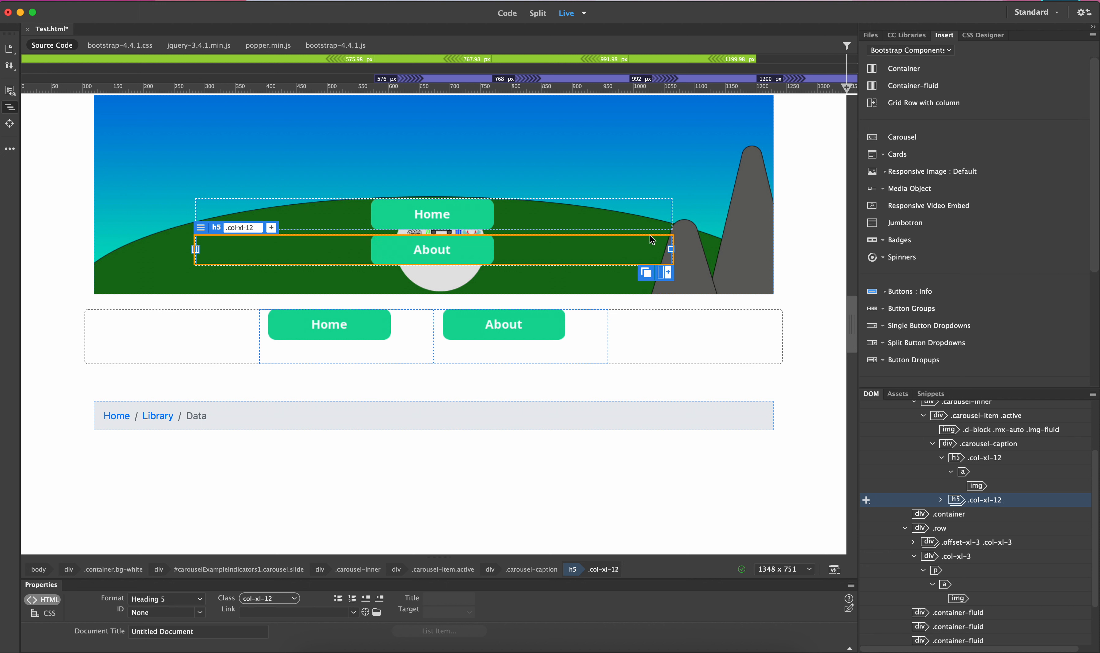
Step: Resize the banner's About button column to col-xl-5 and offset it by seven columns (offset-xl-7)
{"action": "left_click_drag", "start_coordinate": [673, 247], "coordinate": [401, 247]}
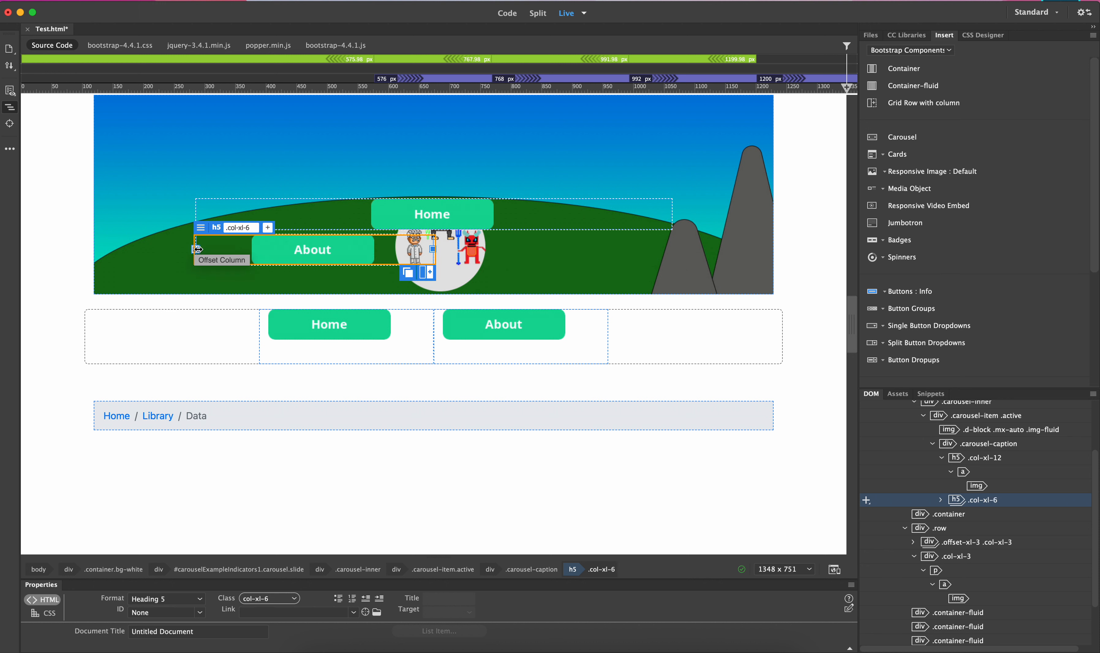
{"action": "left_click_drag", "start_coordinate": [197, 249], "coordinate": [434, 249]}
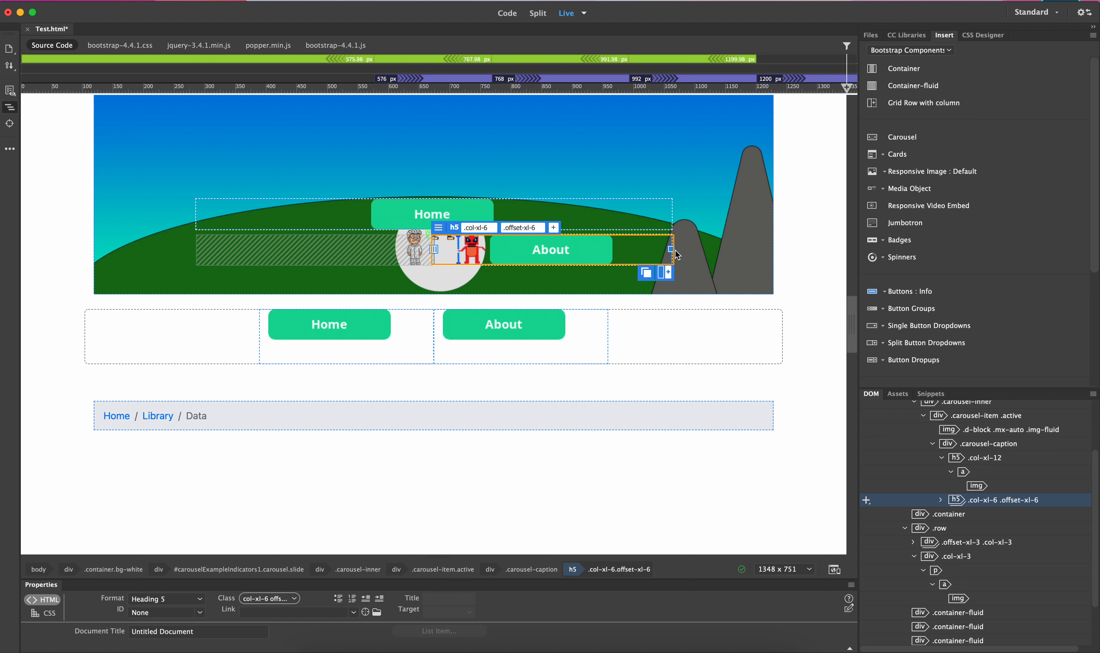
{"action": "left_click_drag", "start_coordinate": [671, 249], "coordinate": [631, 249]}
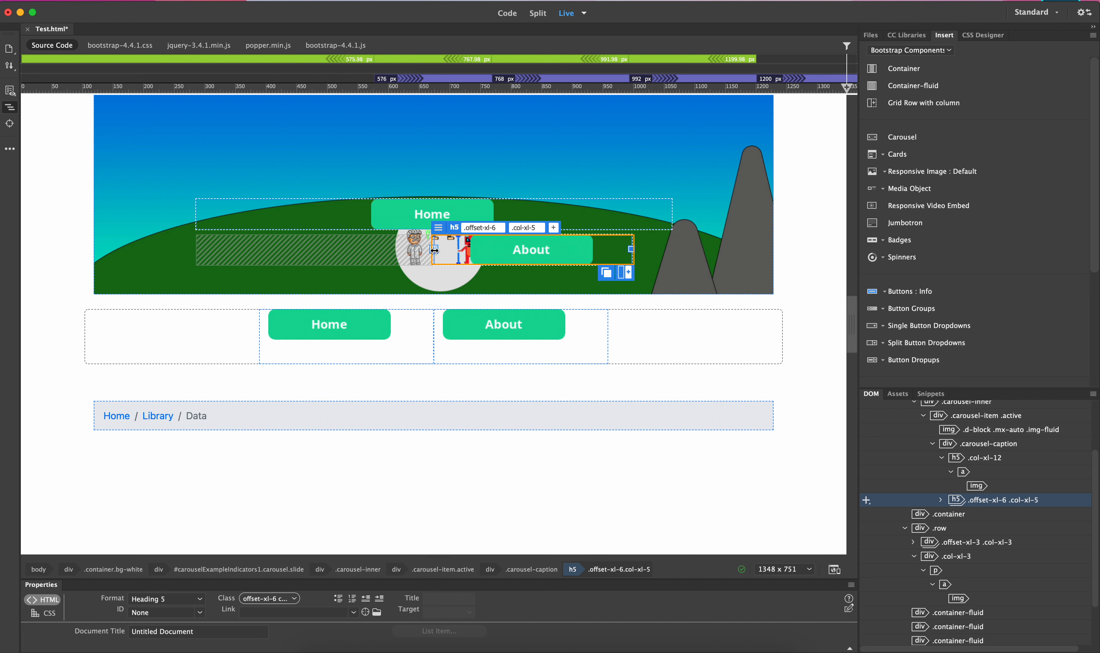
{"action": "left_click_drag", "start_coordinate": [434, 249], "coordinate": [473, 249]}
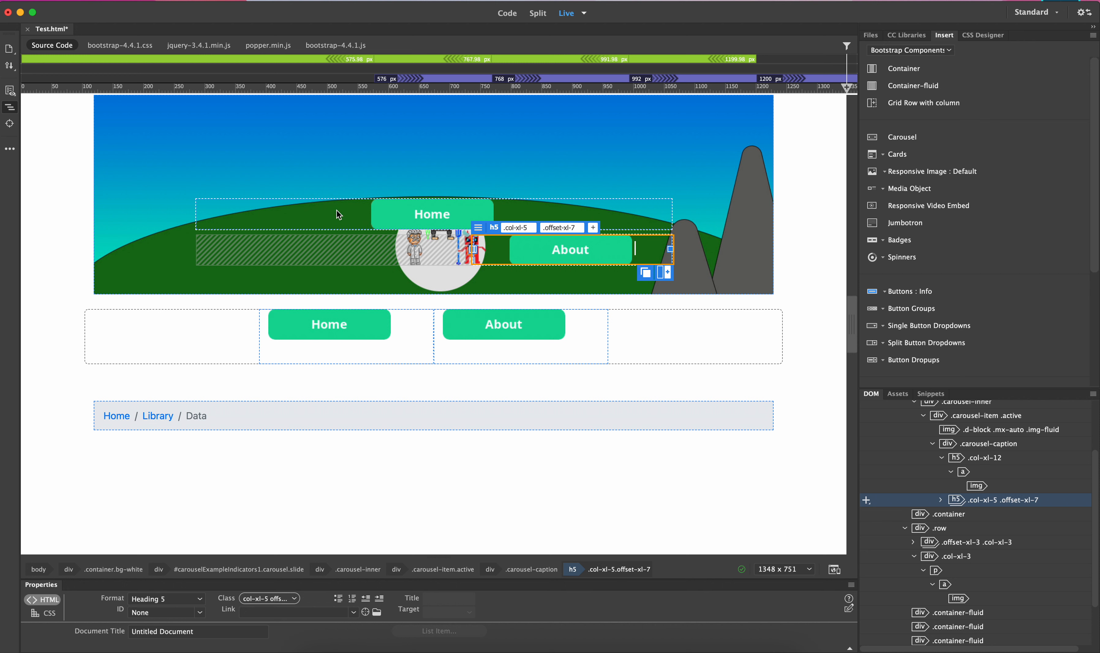
Step: Resize the banner's Home button column to col-xl-5 and offset it by seven columns (offset-xl-7)
{"action": "left_click", "coordinate": [416, 210]}
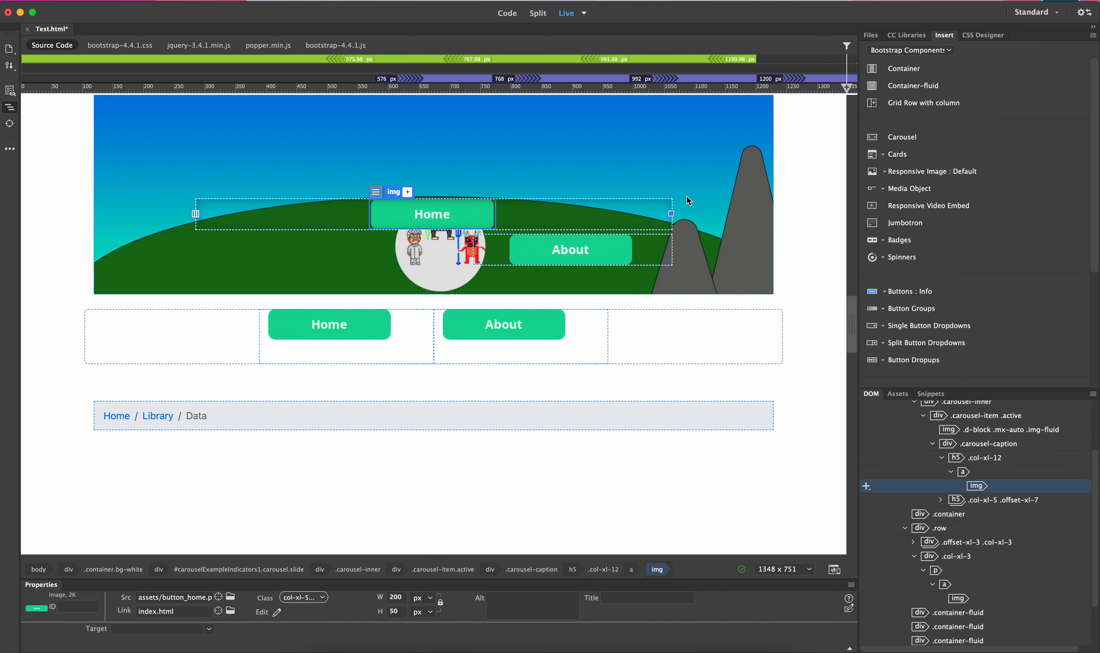
{"action": "left_click_drag", "start_coordinate": [671, 214], "coordinate": [356, 221]}
{"action": "left_click_drag", "start_coordinate": [196, 214], "coordinate": [473, 211]}
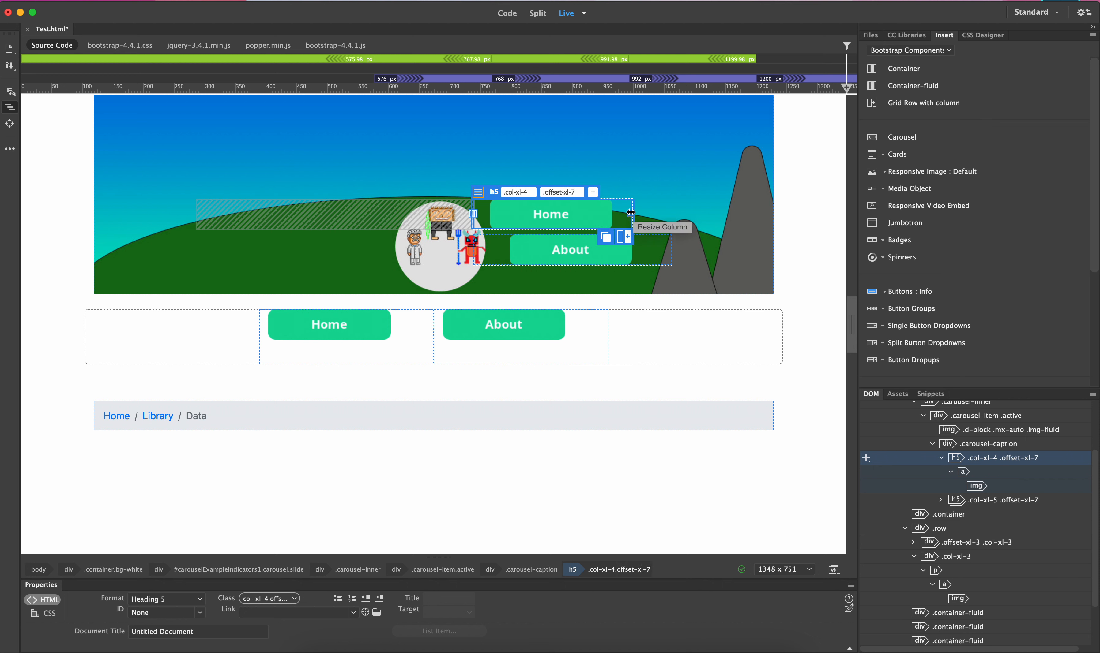
{"action": "left_click_drag", "start_coordinate": [630, 214], "coordinate": [669, 214]}
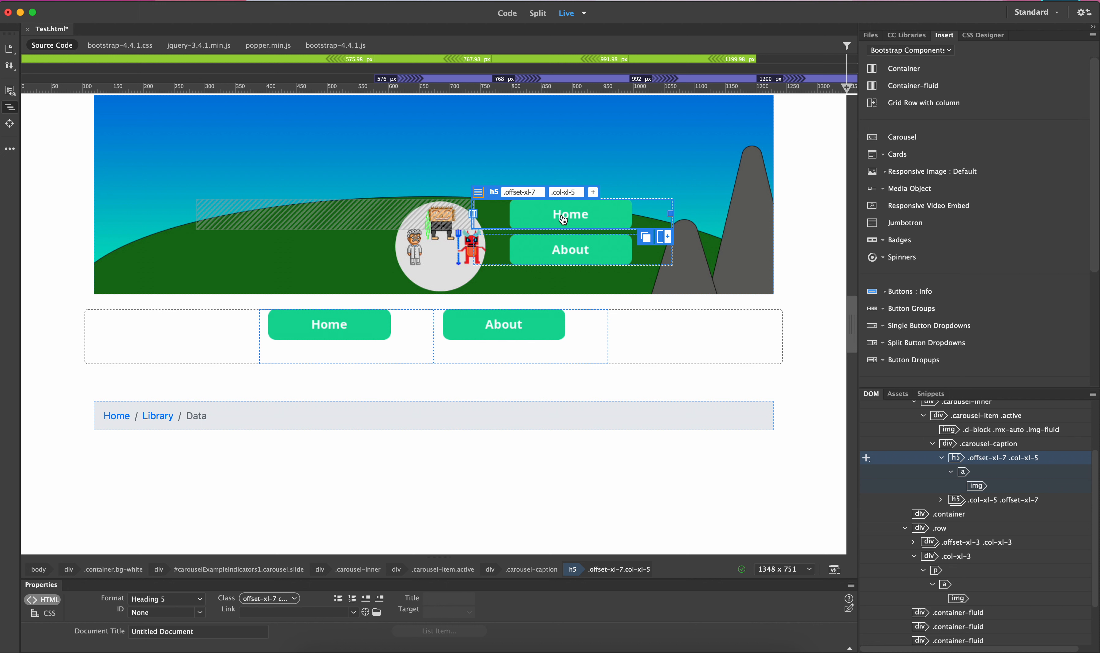
Step: Save Test.html and preview it in Safari, narrowing the browser window to check the banner buttons at a small width
{"action": "left_click", "coordinate": [837, 572]}
{"action": "left_click", "coordinate": [747, 506]}
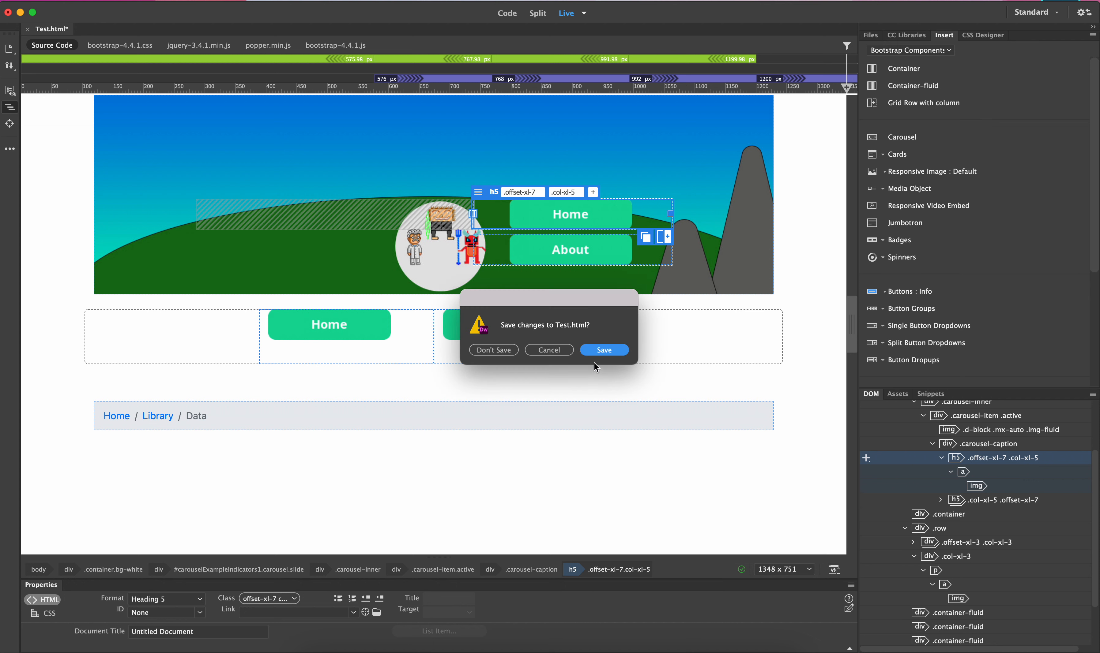
{"action": "left_click", "coordinate": [601, 350]}
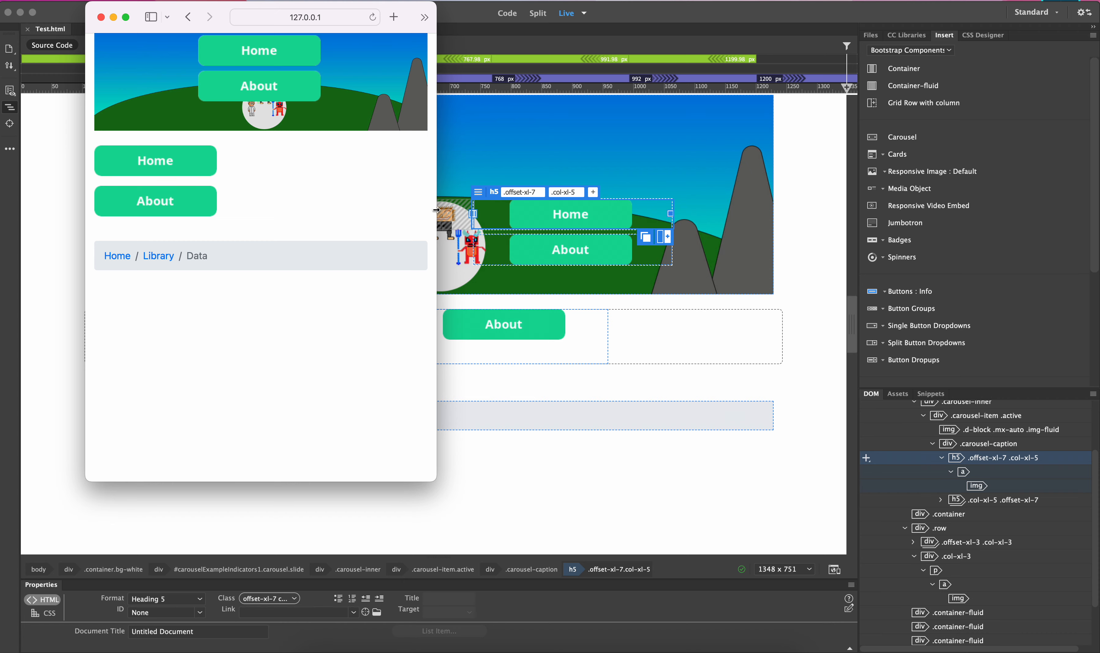
{"action": "left_click_drag", "start_coordinate": [435, 215], "coordinate": [358, 271]}
{"action": "left_click", "coordinate": [101, 17]}
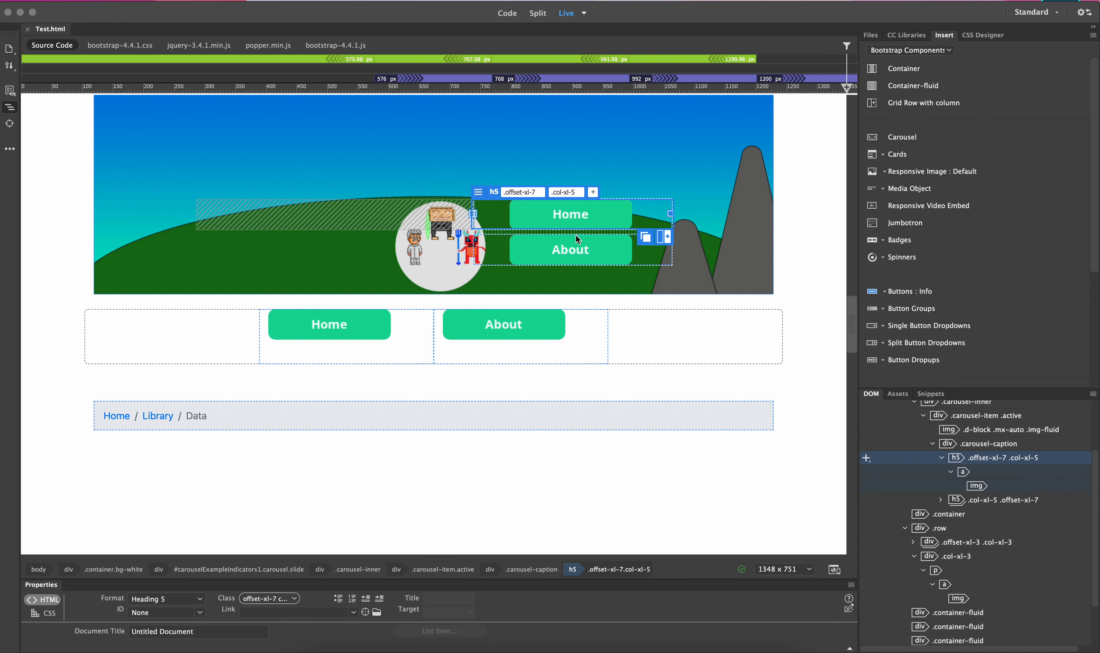
Step: Make the banner's Home and About button images responsive with the img-fluid class
{"action": "left_click", "coordinate": [561, 216]}
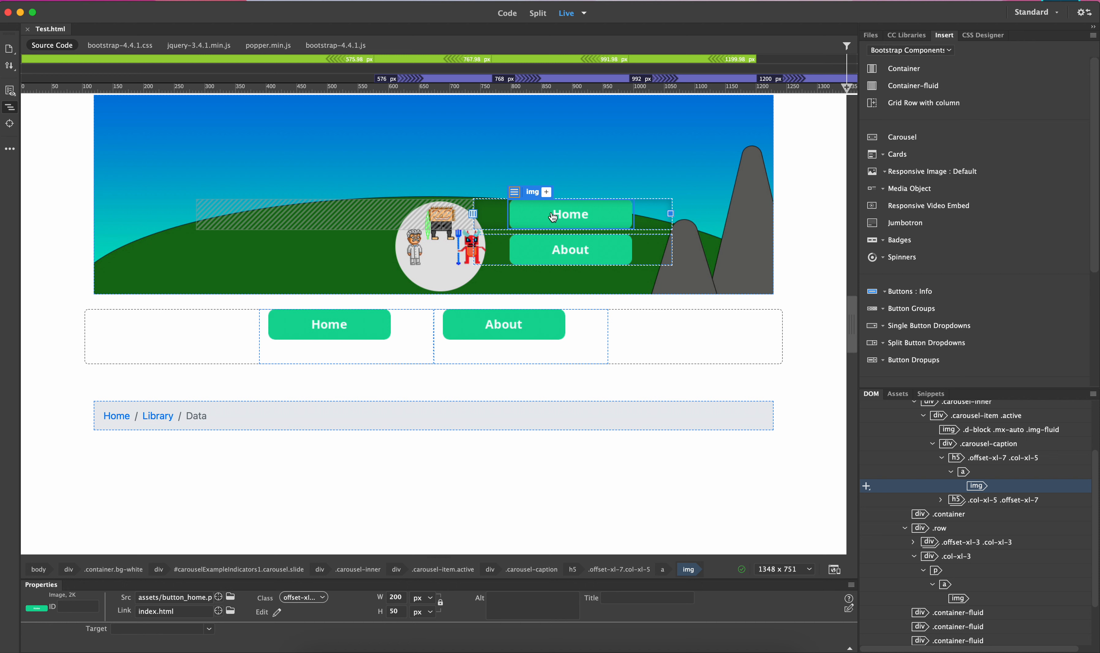
{"action": "left_click", "coordinate": [514, 192]}
{"action": "left_click", "coordinate": [674, 378]}
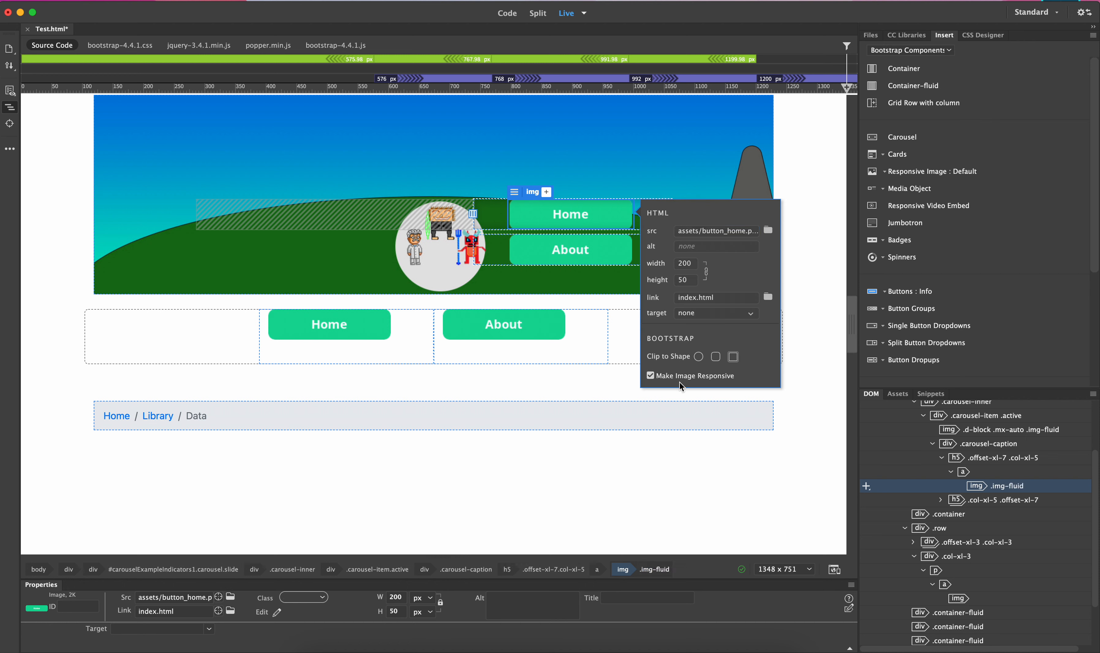
{"action": "left_click", "coordinate": [512, 241]}
{"action": "left_click", "coordinate": [514, 227]}
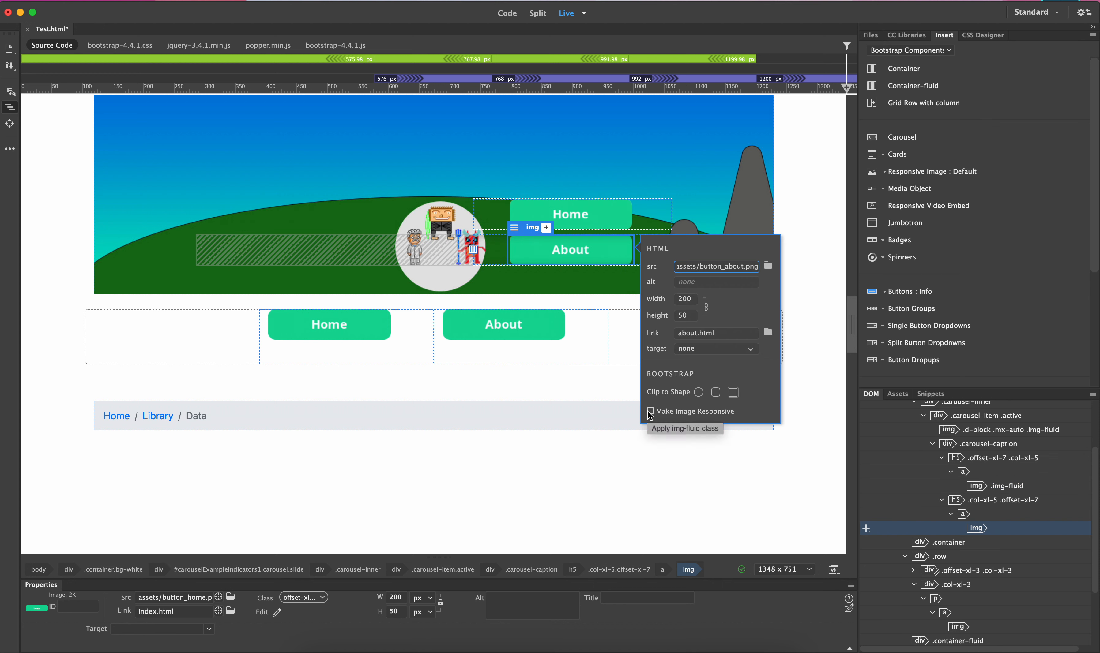
{"action": "left_click", "coordinate": [650, 410]}
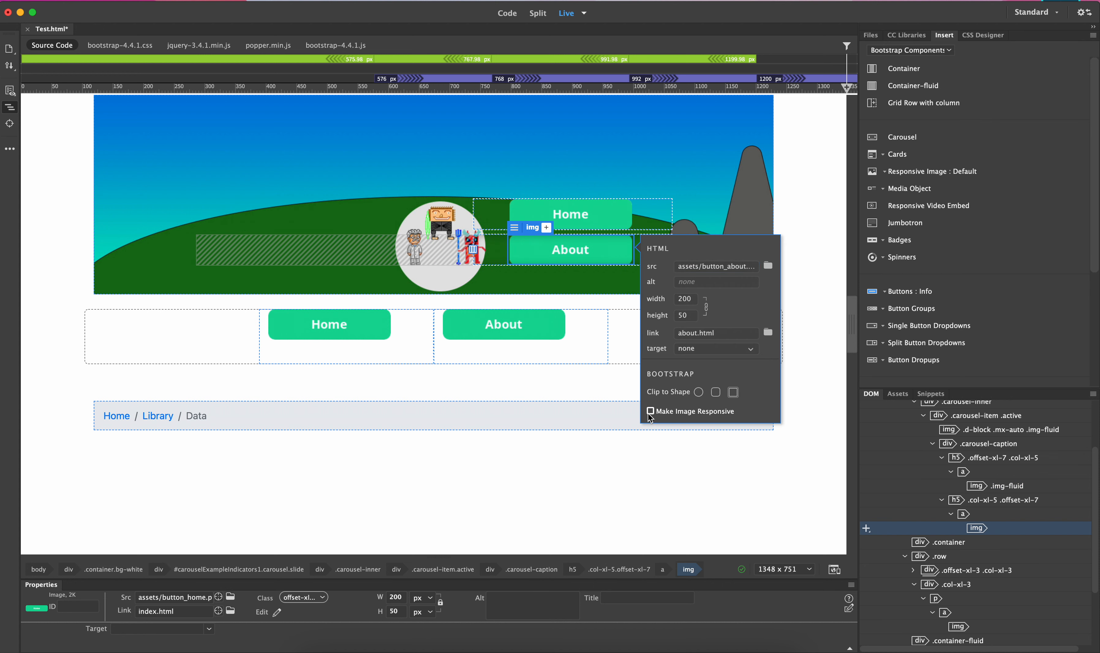
Step: Save the responsive image changes to Test.html and open a browser preview in a widened window
{"action": "left_click", "coordinate": [832, 570]}
{"action": "left_click", "coordinate": [780, 516]}
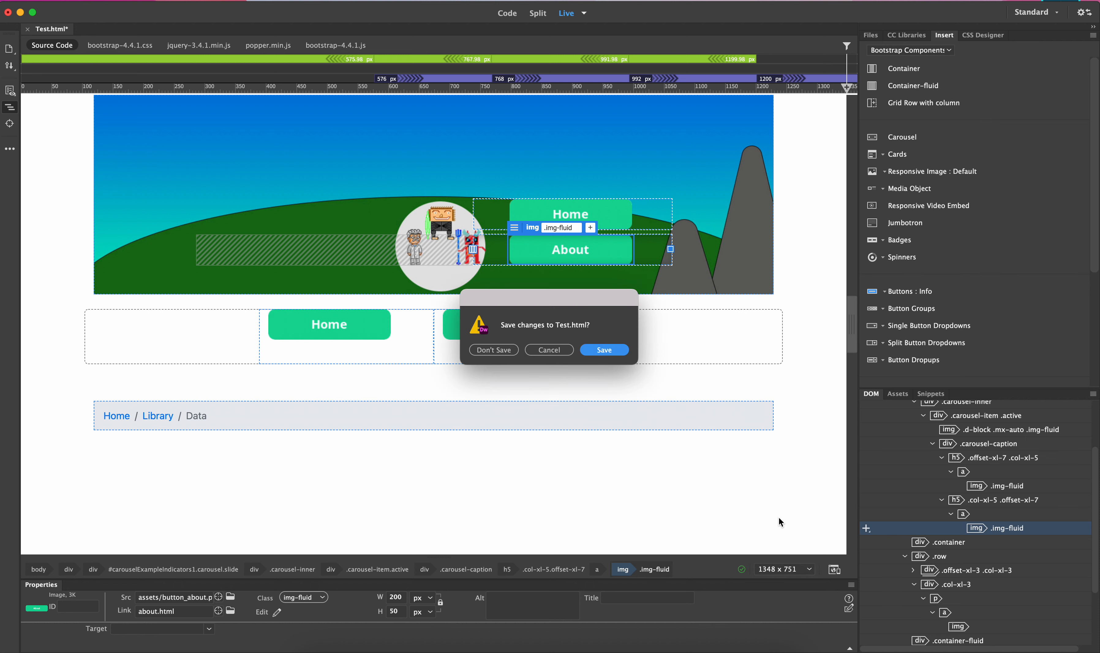
{"action": "left_click", "coordinate": [610, 351]}
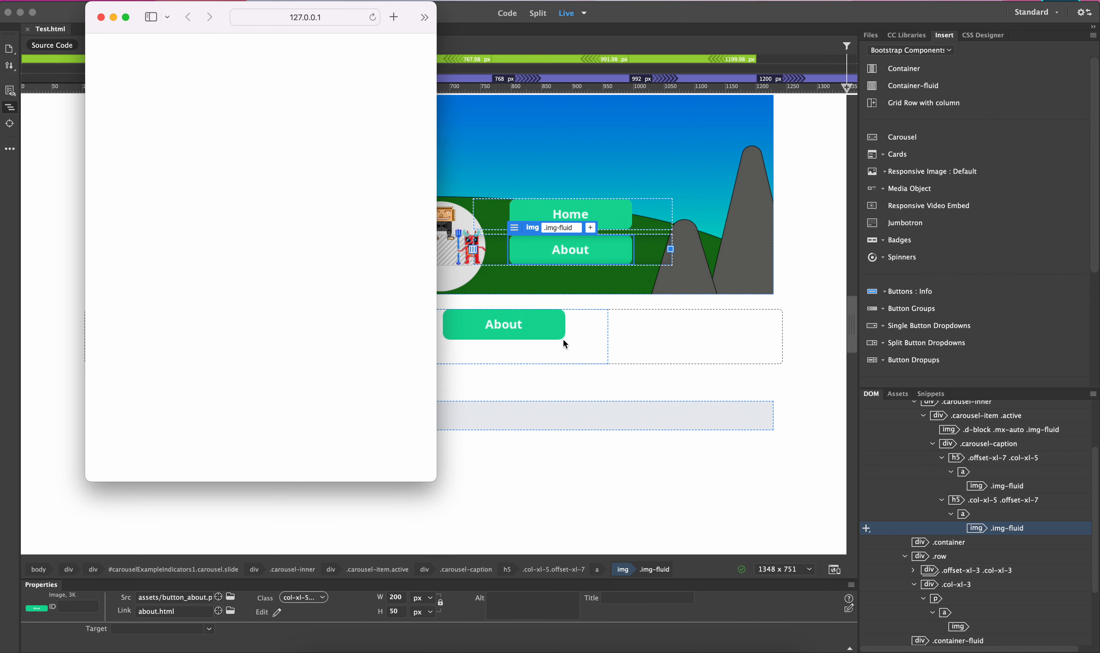
{"action": "left_click_drag", "start_coordinate": [436, 257], "coordinate": [1067, 299]}
{"action": "left_click_drag", "start_coordinate": [270, 16], "coordinate": [248, 98]}
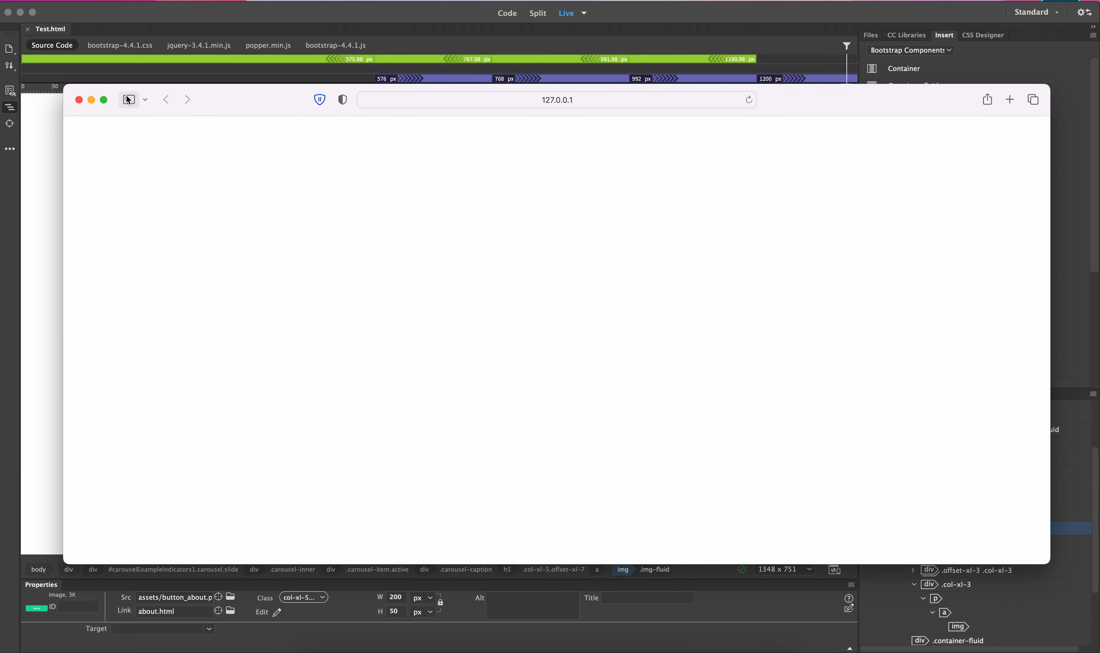
{"action": "left_click", "coordinate": [78, 100]}
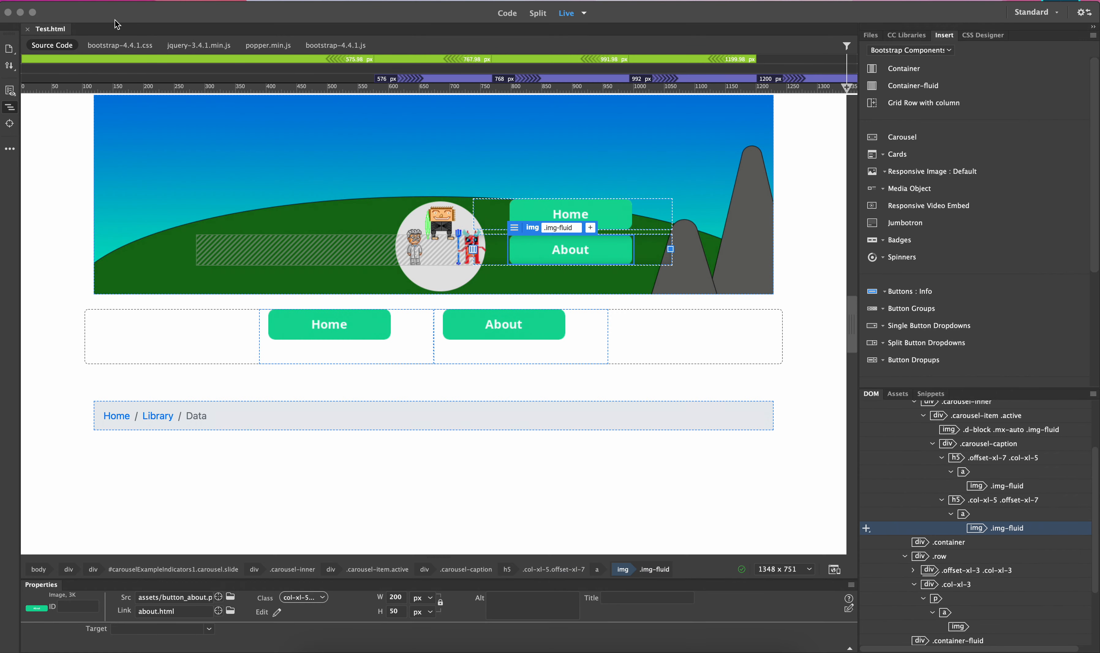
Step: Save all files and preview the page in Safari again, resizing the window to check the responsive banner buttons
{"action": "left_click", "coordinate": [70, 1]}
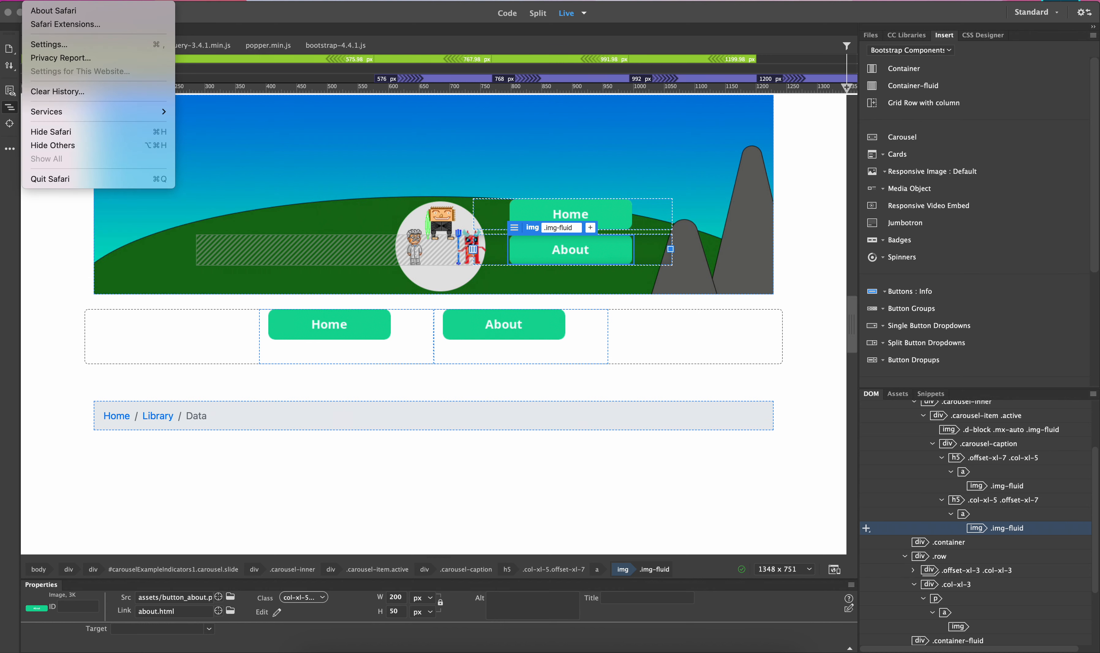
{"action": "left_click", "coordinate": [272, 23]}
{"action": "left_click", "coordinate": [110, 2]}
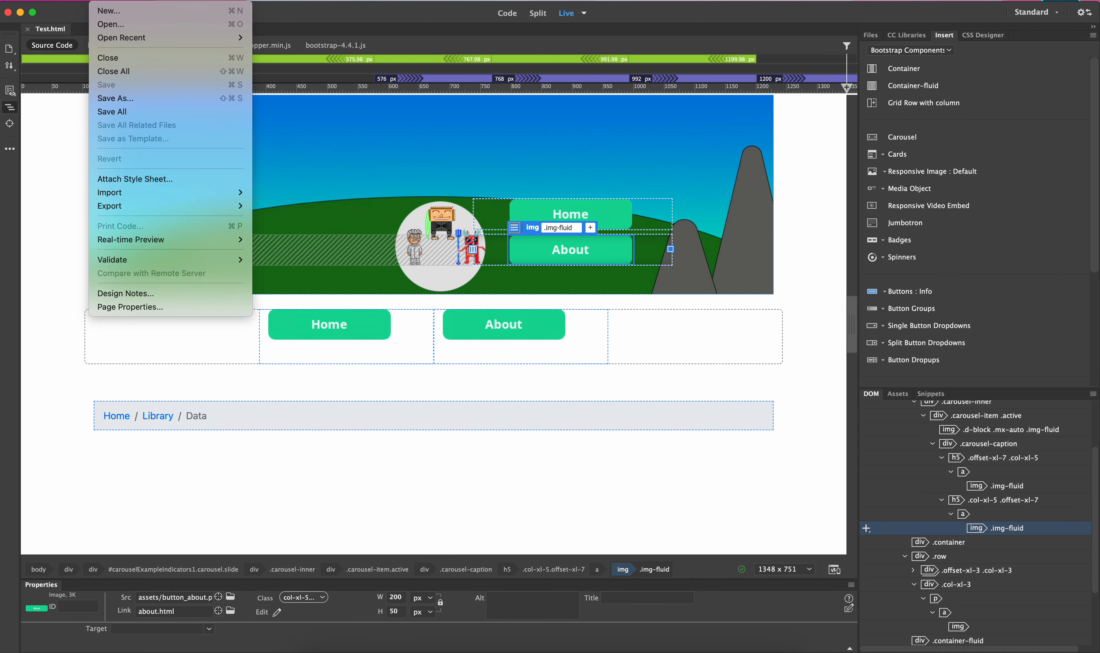
{"action": "left_click", "coordinate": [127, 111]}
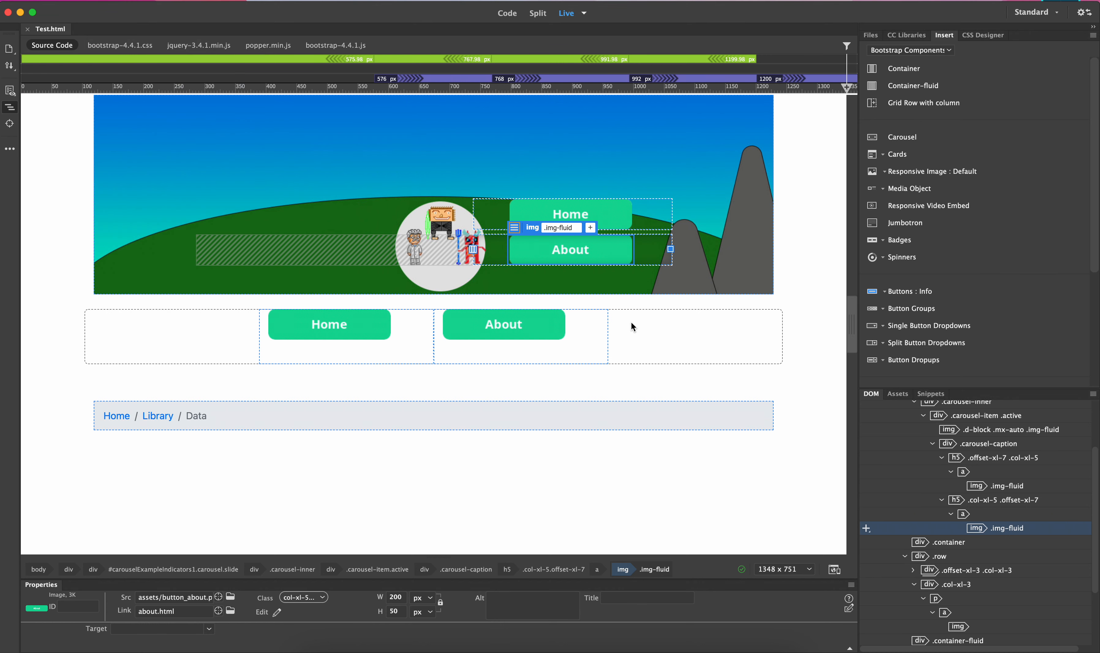
{"action": "left_click", "coordinate": [832, 569]}
{"action": "left_click", "coordinate": [786, 514]}
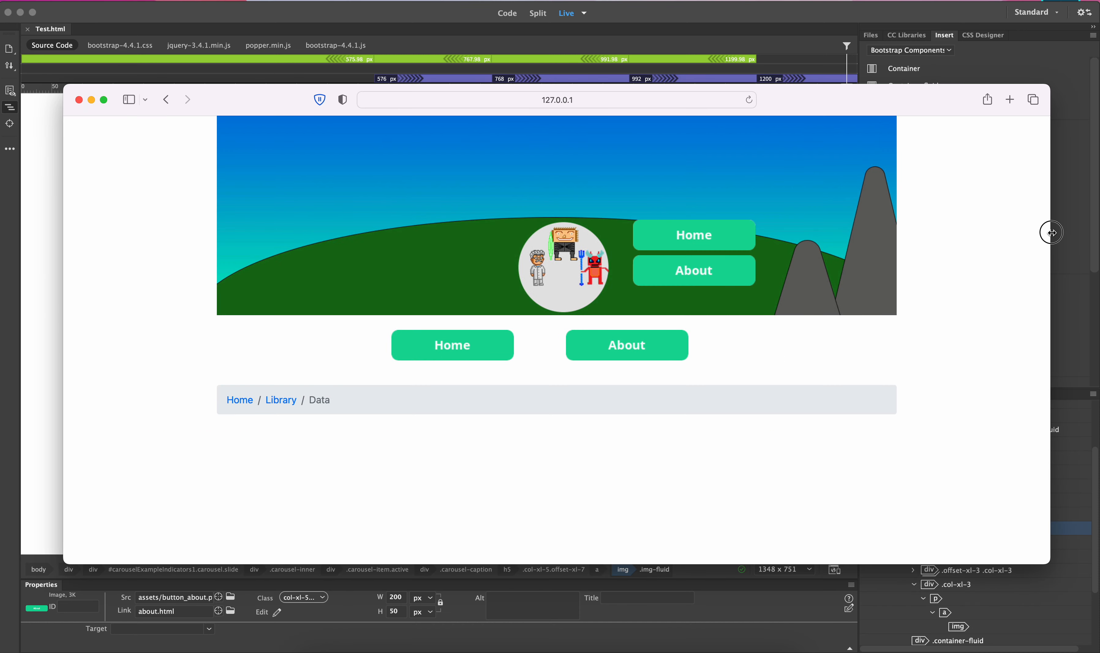
{"action": "left_click_drag", "start_coordinate": [1049, 233], "coordinate": [1026, 240]}
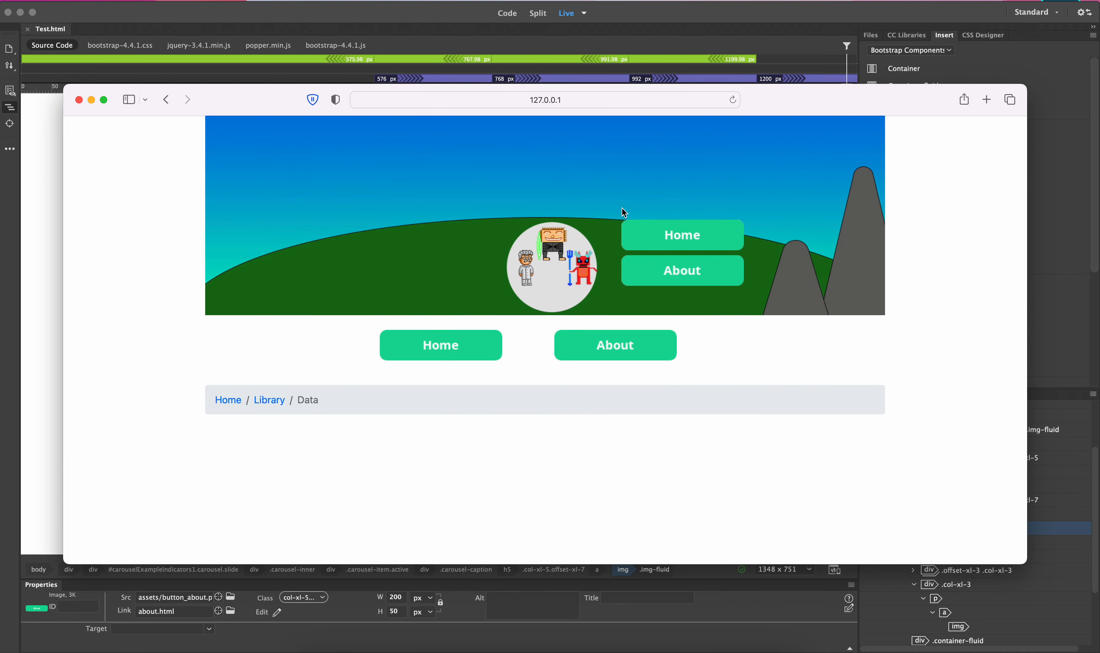
{"action": "left_click", "coordinate": [79, 101]}
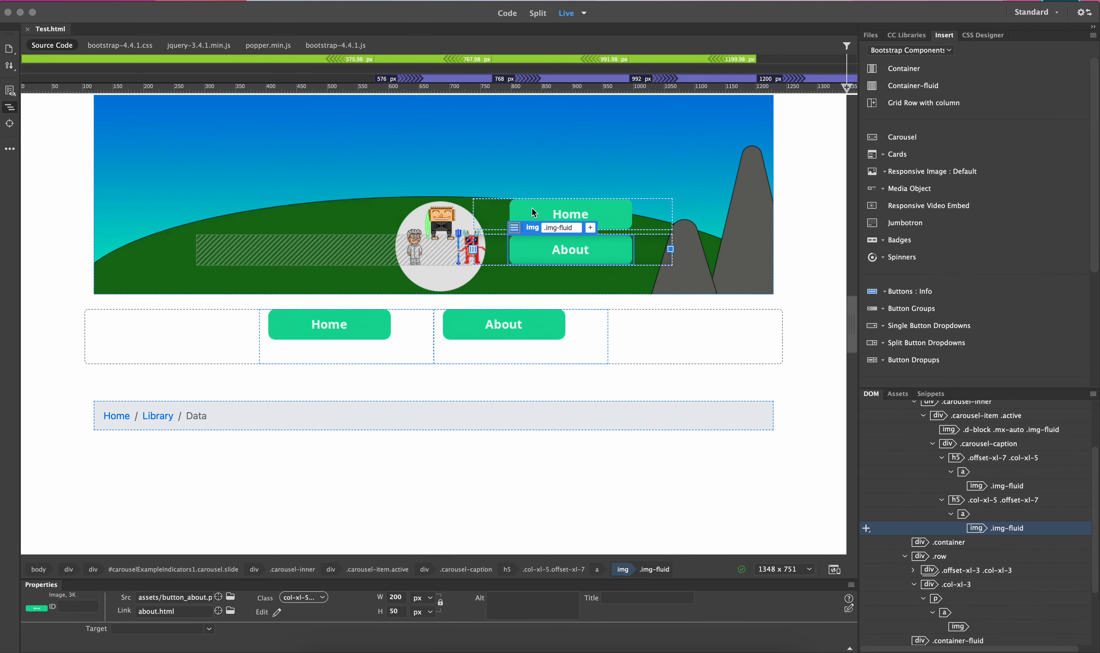
Step: Delete the About and Home button images from the row beneath the banner
{"action": "left_click", "coordinate": [452, 326]}
{"action": "left_click", "coordinate": [450, 322]}
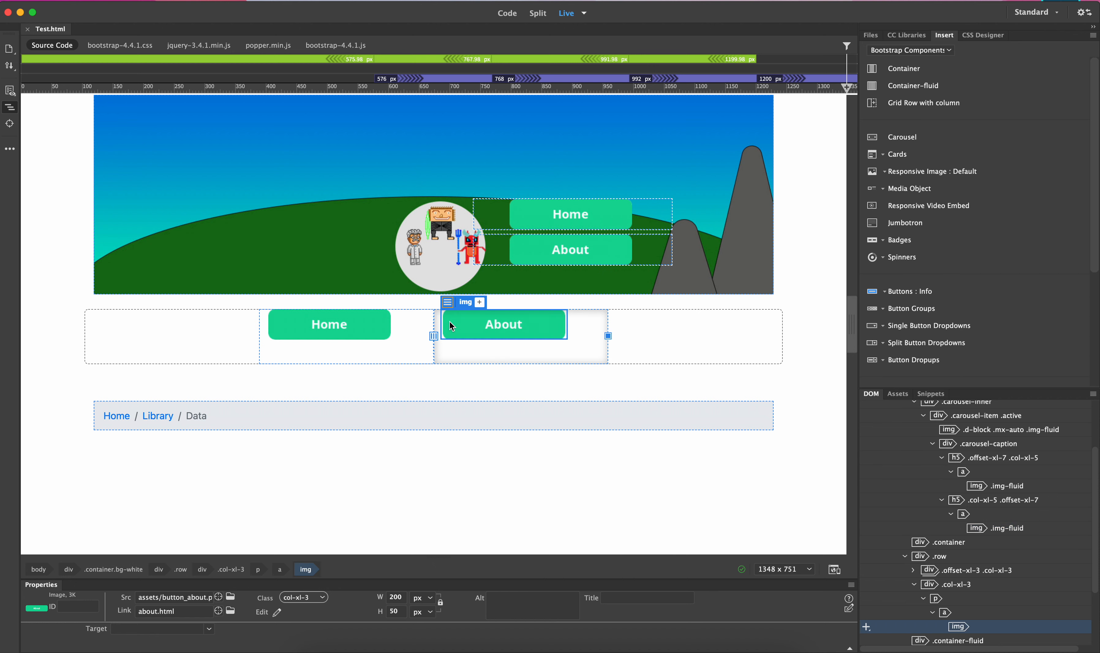
{"action": "key", "text": "Delete"}
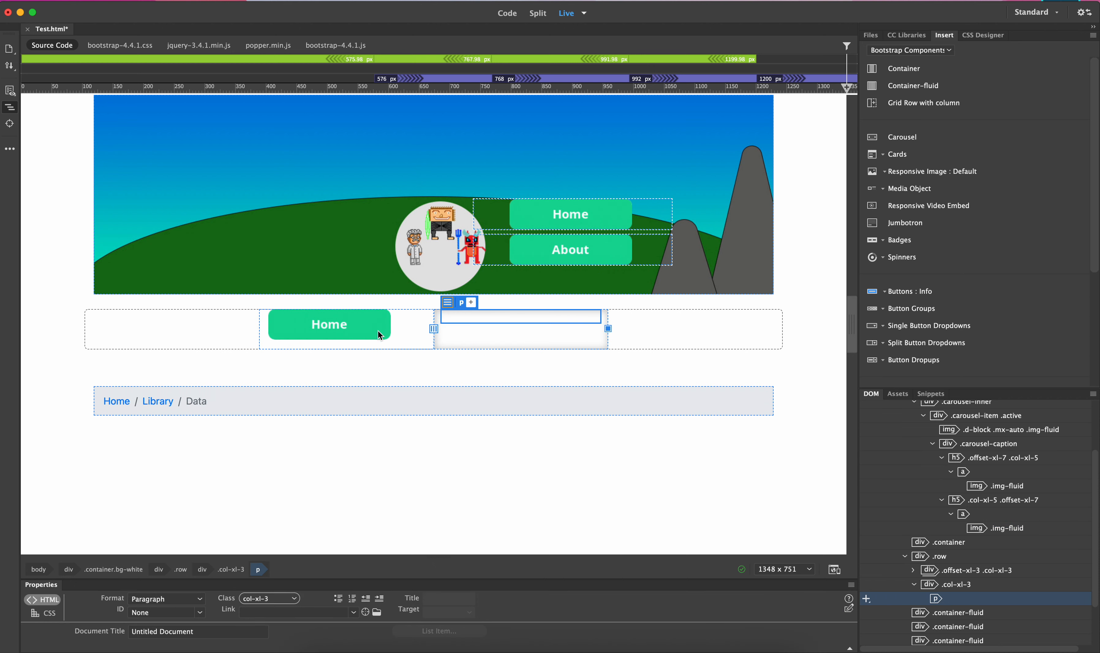
{"action": "left_click", "coordinate": [353, 327]}
{"action": "key", "text": "Delete"}
{"action": "left_click", "coordinate": [624, 326]}
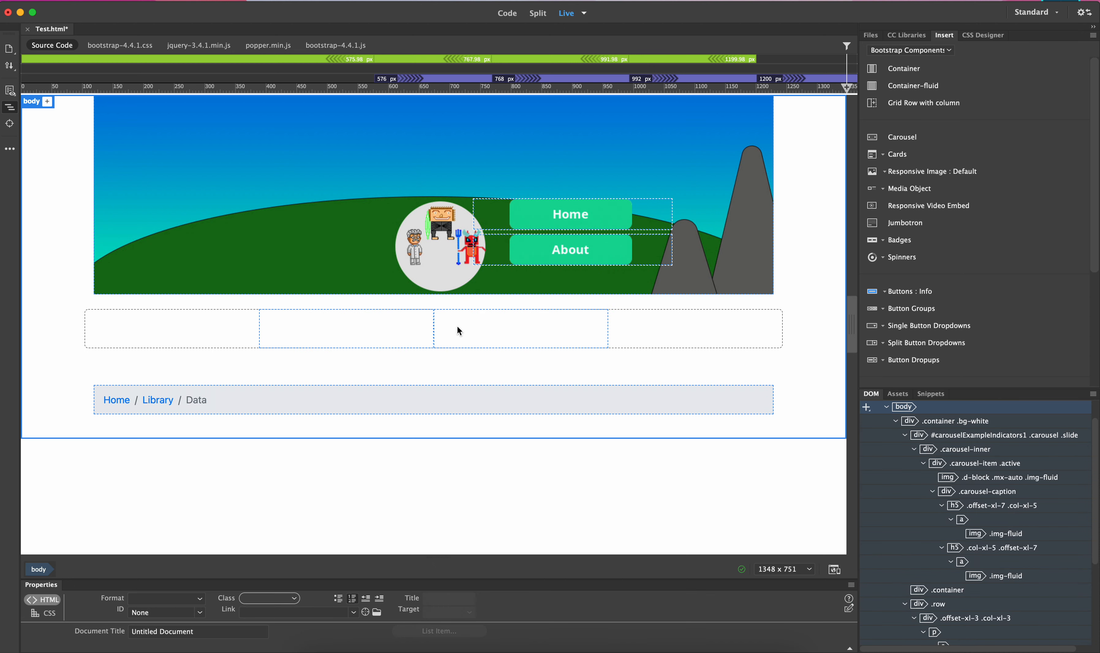
{"action": "left_click", "coordinate": [473, 364]}
{"action": "left_click", "coordinate": [252, 337]}
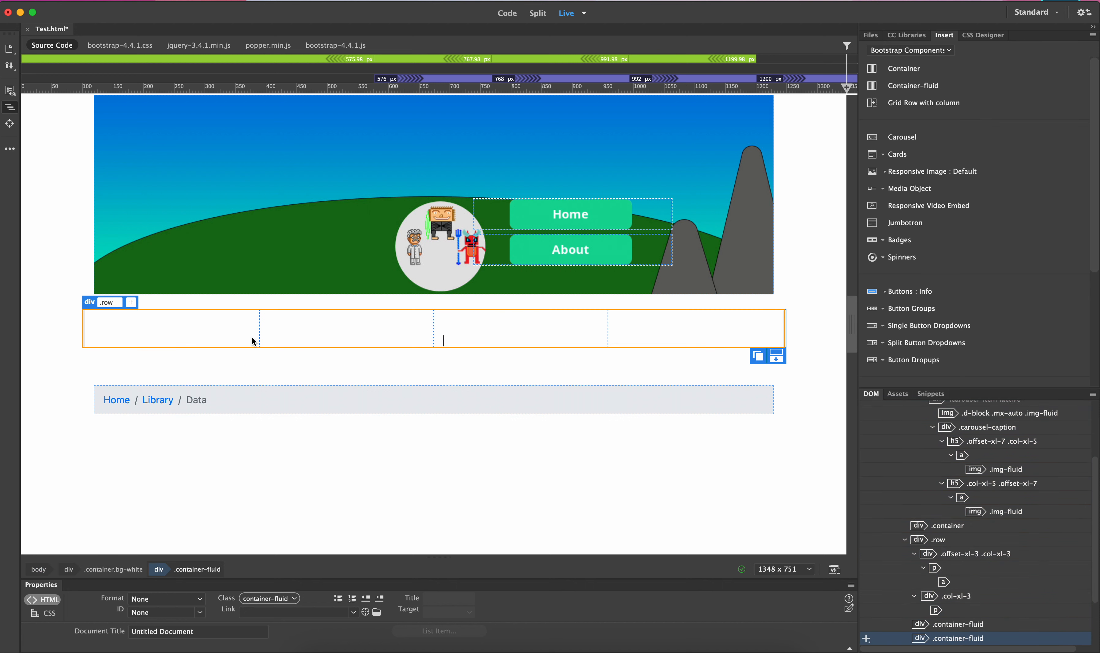
{"action": "left_click", "coordinate": [267, 358]}
{"action": "left_click", "coordinate": [268, 371]}
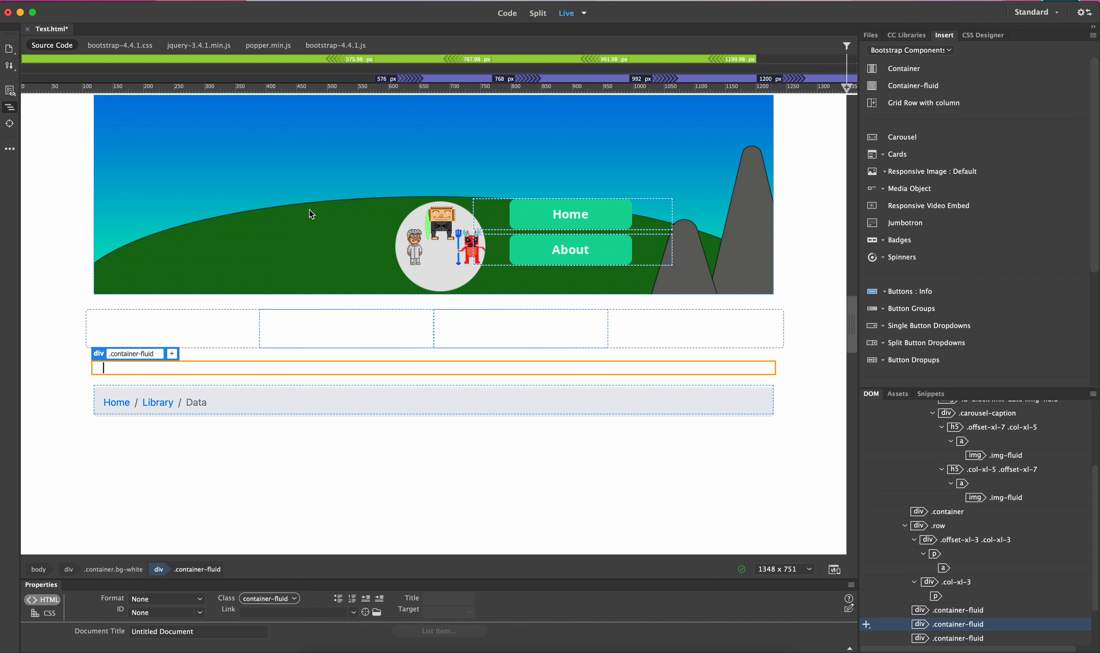
{"action": "left_click", "coordinate": [328, 217]}
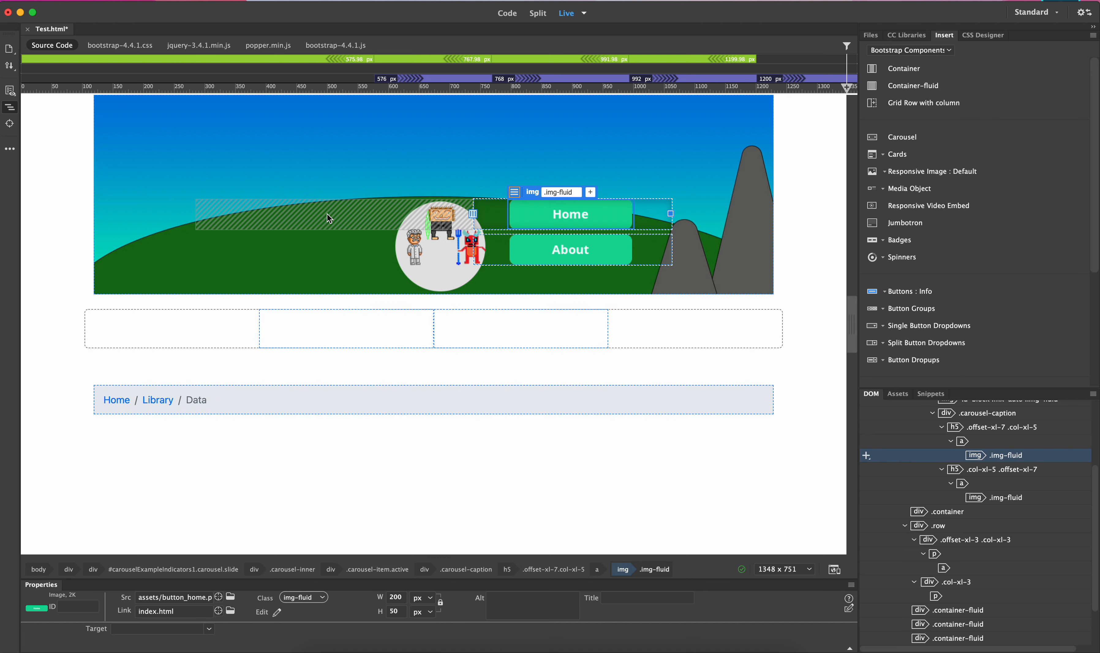